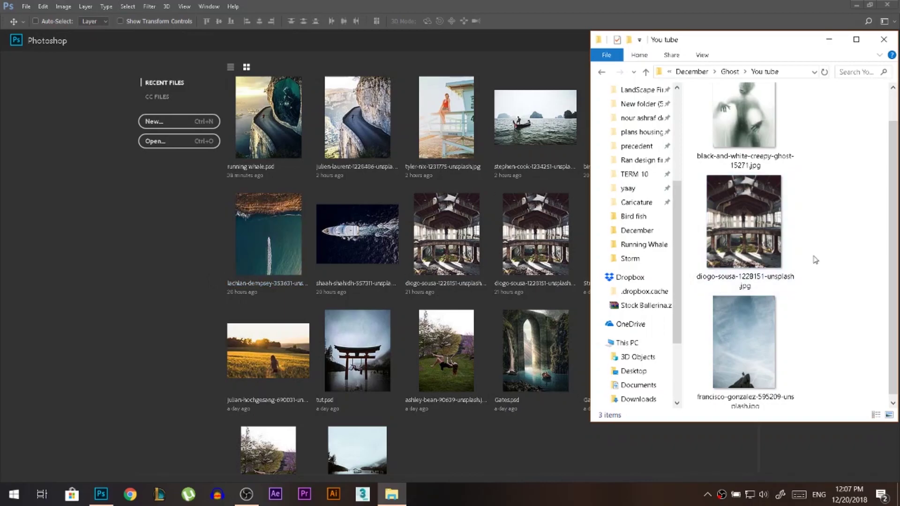
- Open the abandoned-building photo and trace a Polygonal Lasso selection left of the first pillar
left_click_drag(743, 220, 185, 69)
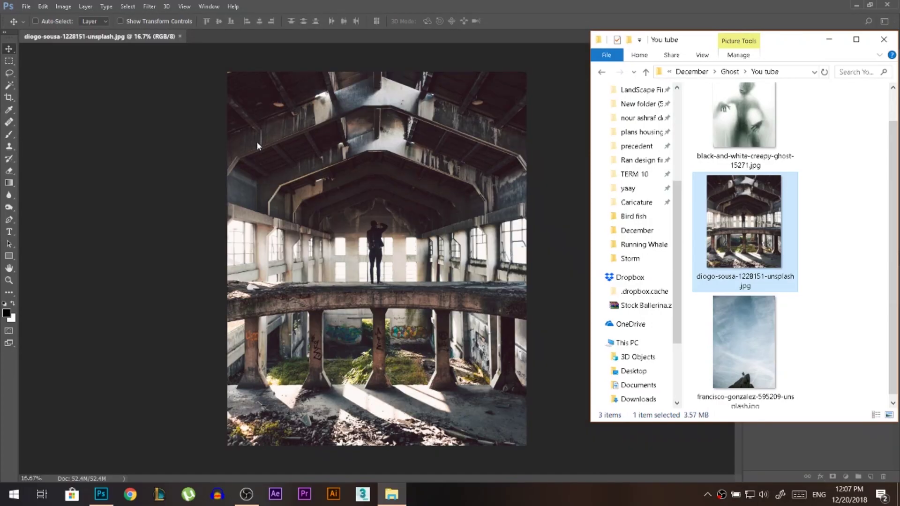
left_click_drag(9, 75, 42, 81)
scroll(244, 375, "up", 3)
scroll(216, 314, "up", 4)
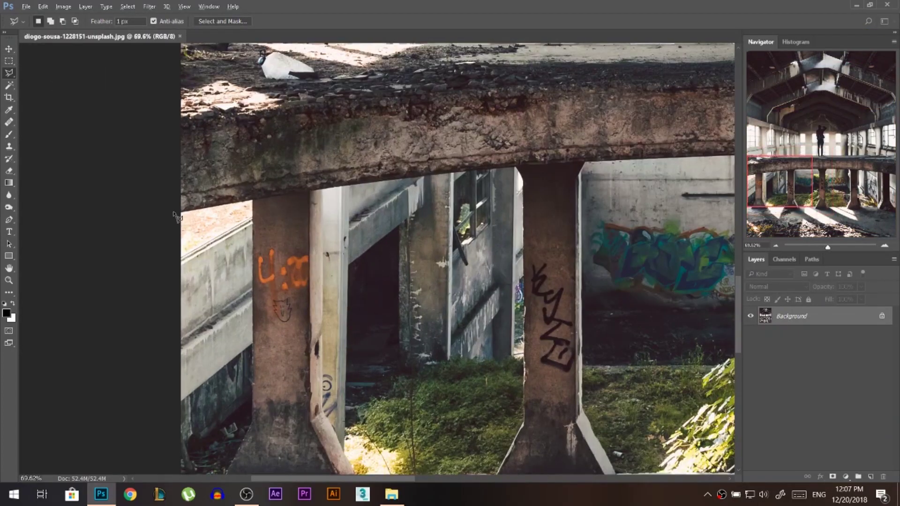
left_click(252, 202)
scroll(252, 202, "down", 2)
left_click(252, 368)
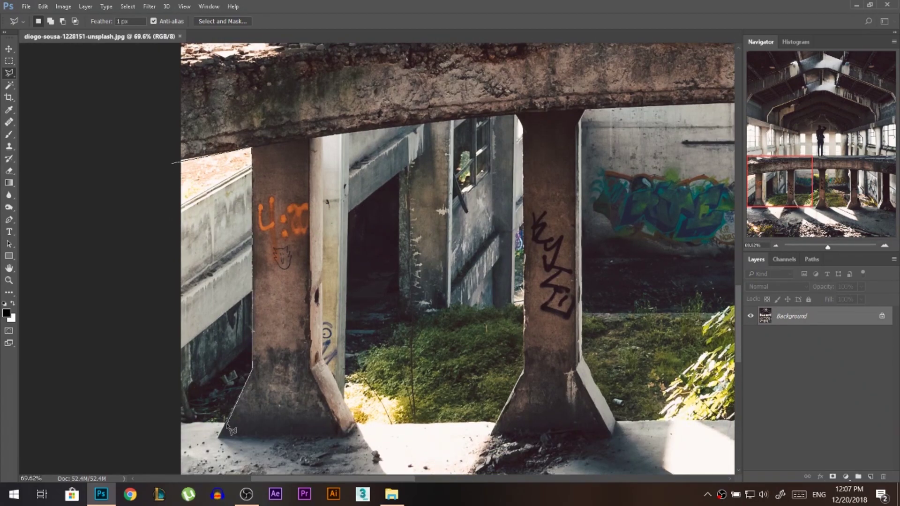
double_click(161, 424)
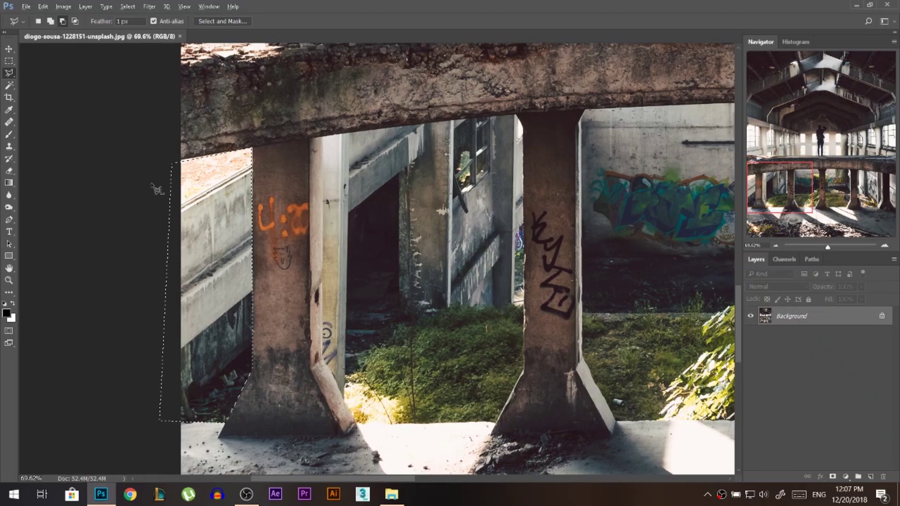
scroll(436, 175, "down", 1)
scroll(437, 174, "up", 1)
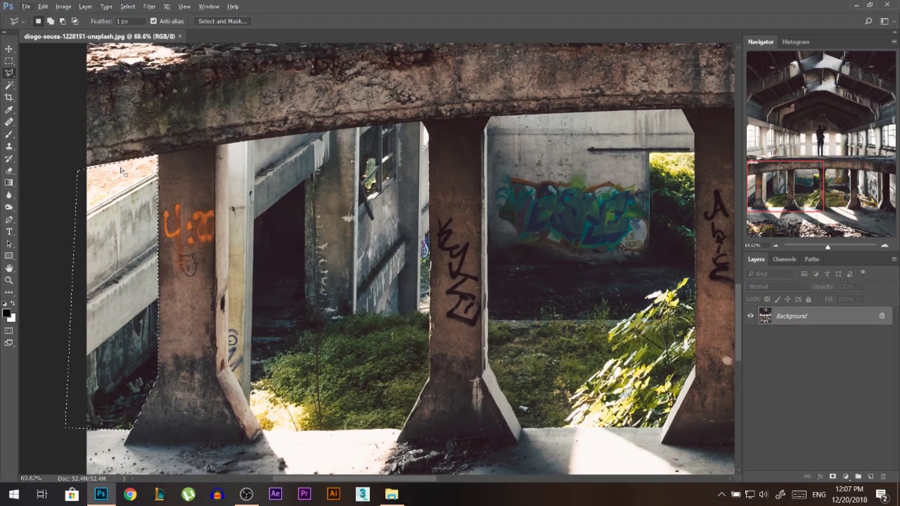
- Add the opening beside the first pillar to the selection
key("shift")
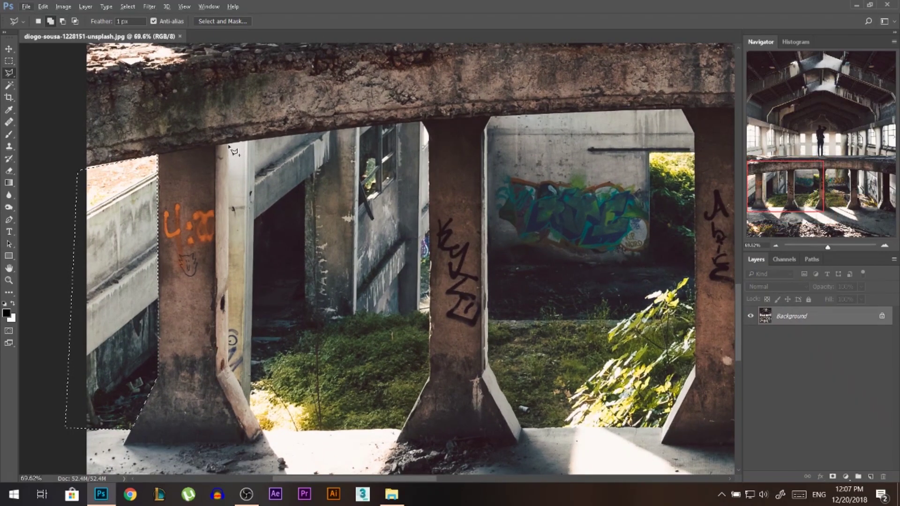
left_click(229, 144)
left_click(421, 121)
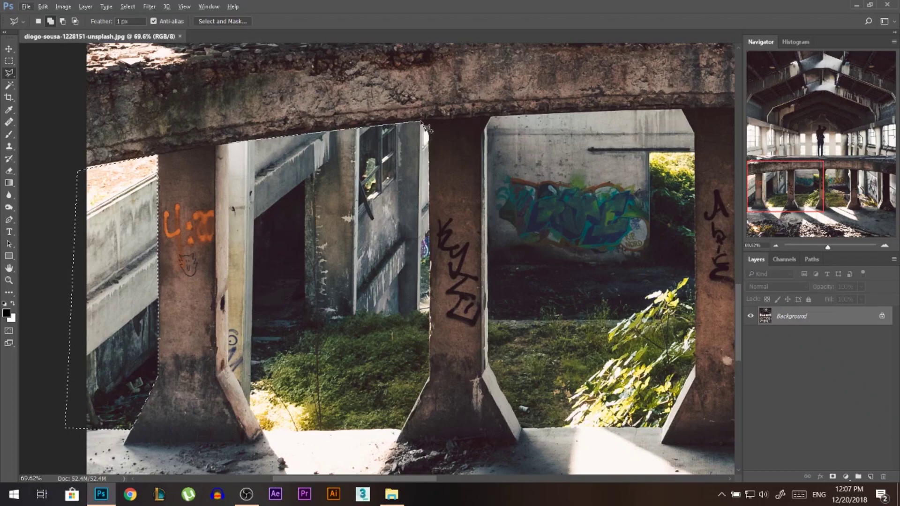
left_click(428, 134)
left_click(429, 377)
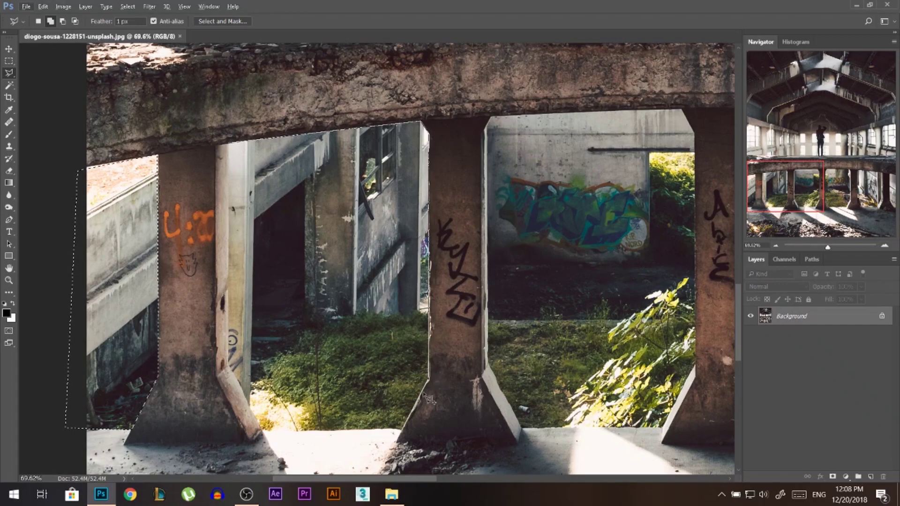
left_click(402, 433)
left_click(260, 428)
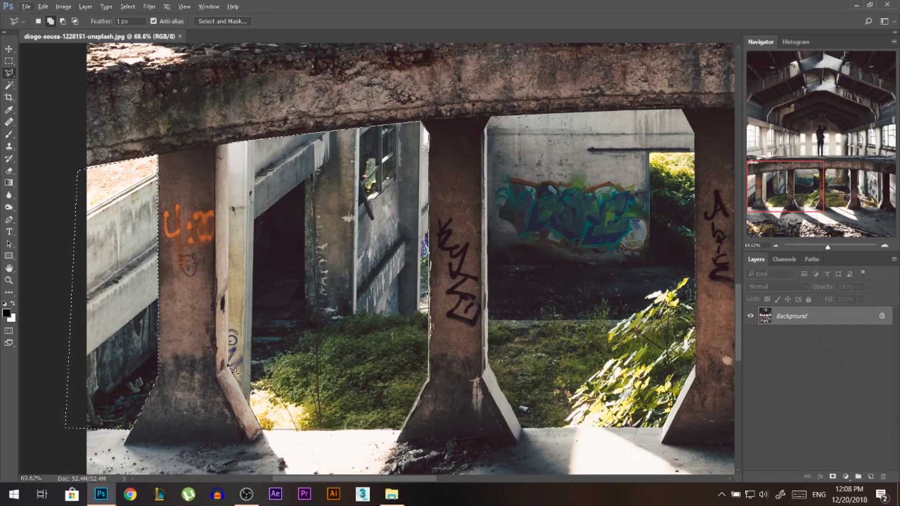
left_click(236, 370)
double_click(259, 428)
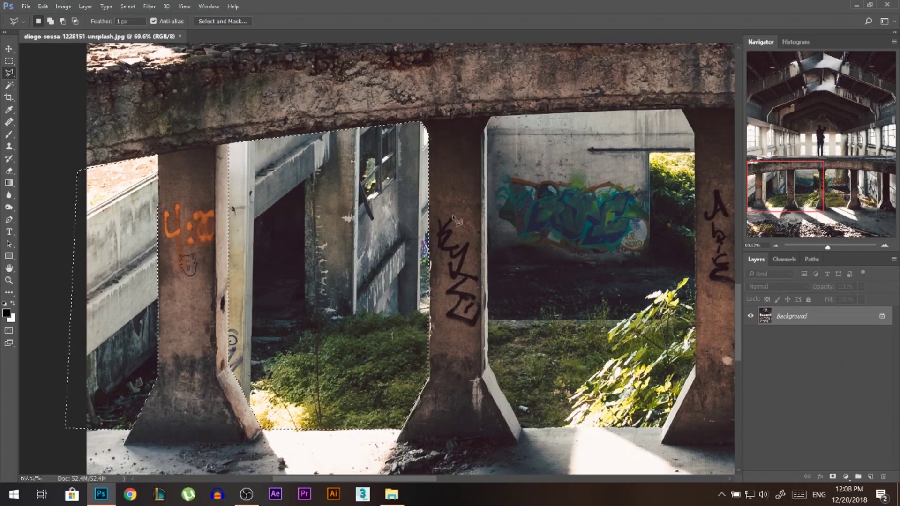
scroll(454, 218, "down", 2)
scroll(376, 187, "up", 2)
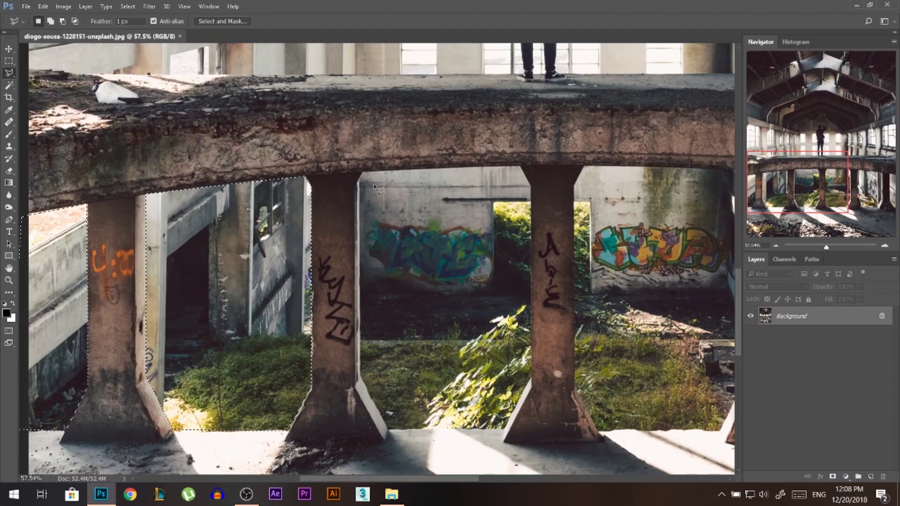
- Add the next opening between the pillars to the selection
key("shift")
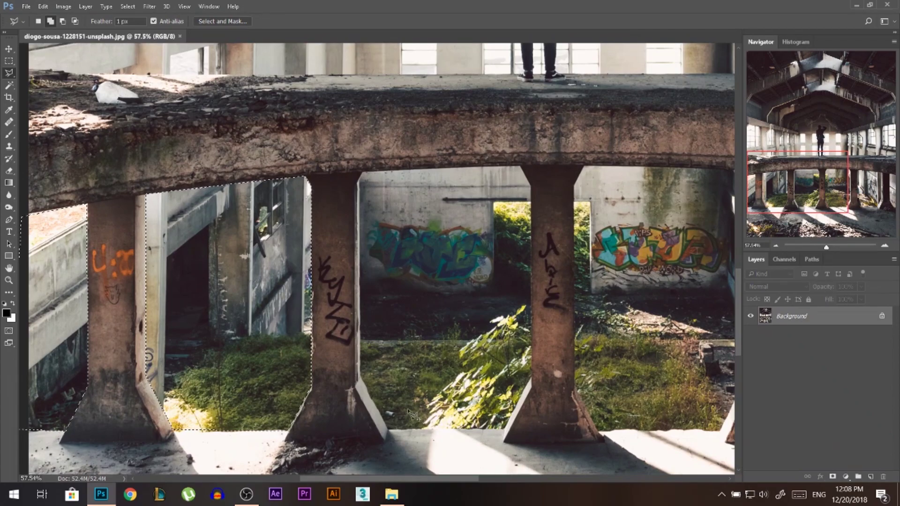
left_click(388, 427)
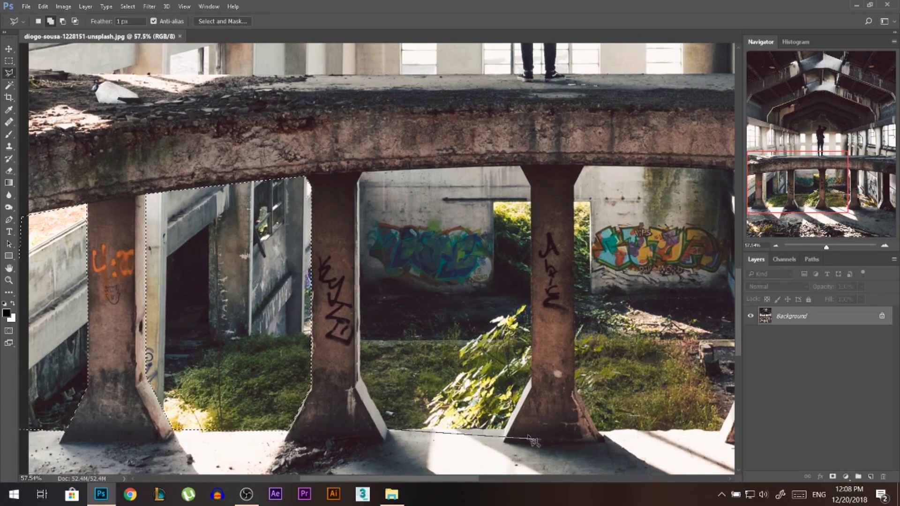
left_click(501, 429)
left_click(532, 371)
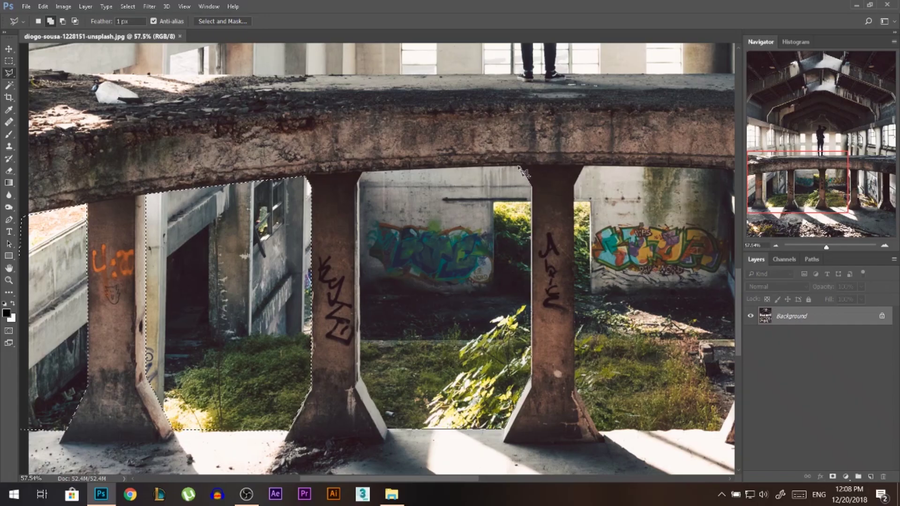
left_click(521, 169)
left_click(361, 173)
left_click(388, 427)
- Extend the selection along the beam's underside over the upper building, past the right edge
scroll(346, 149, "up", 1)
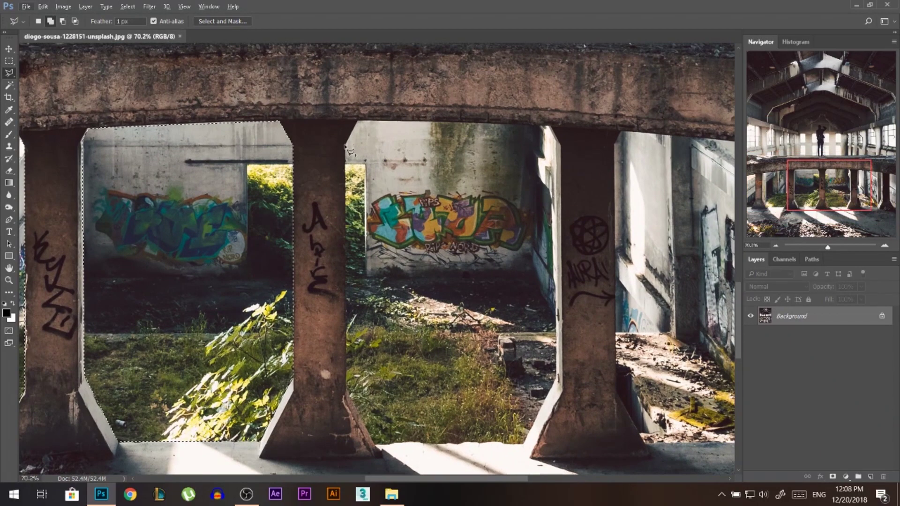
left_click(616, 133)
scroll(616, 133, "down", 2)
scroll(682, 239, "up", 3)
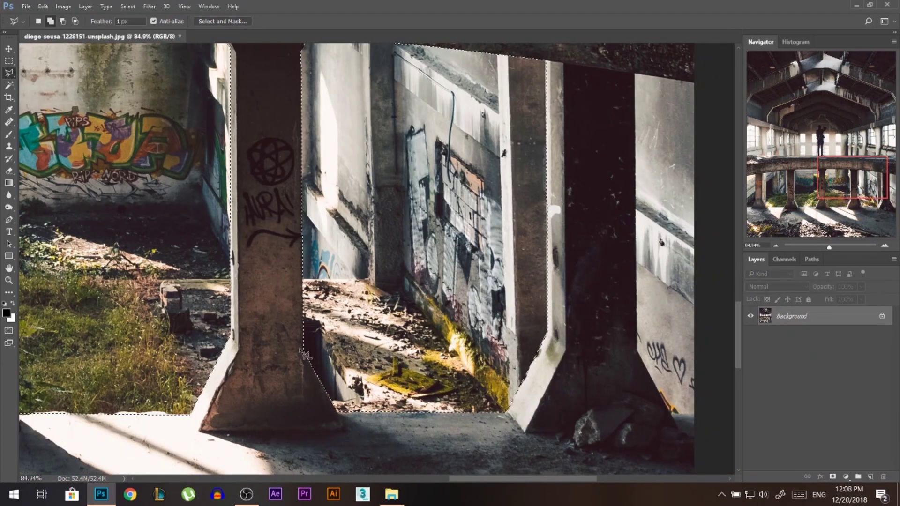
scroll(594, 281, "down", 1)
left_click(594, 107)
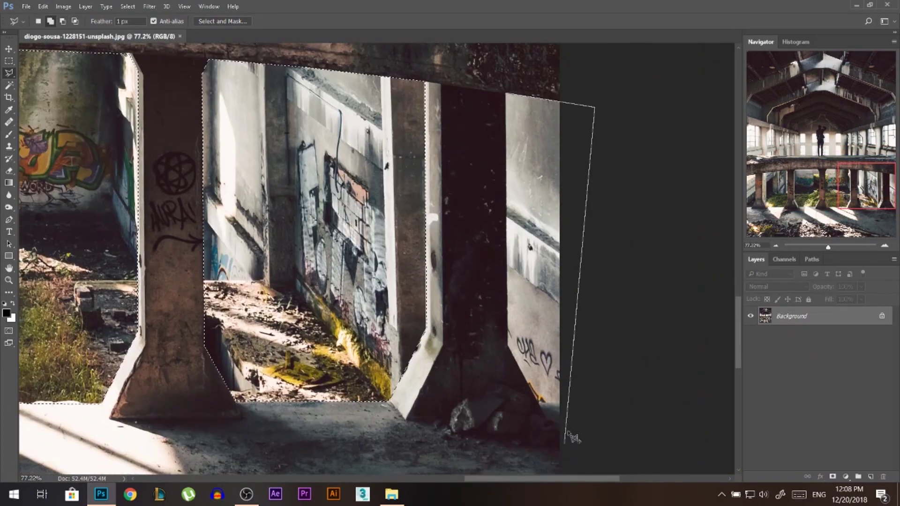
scroll(572, 437, "up", 3)
scroll(623, 320, "up", 1)
scroll(622, 320, "right", 1)
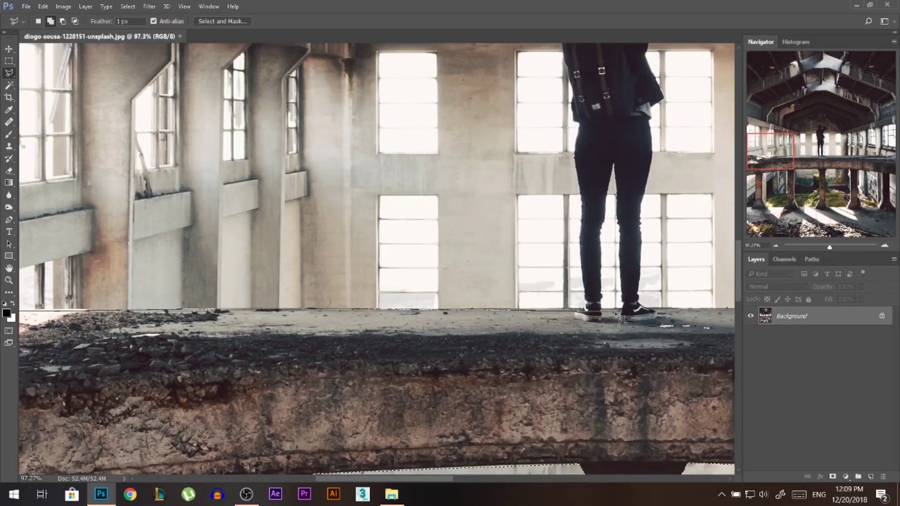
scroll(576, 141, "up", 3)
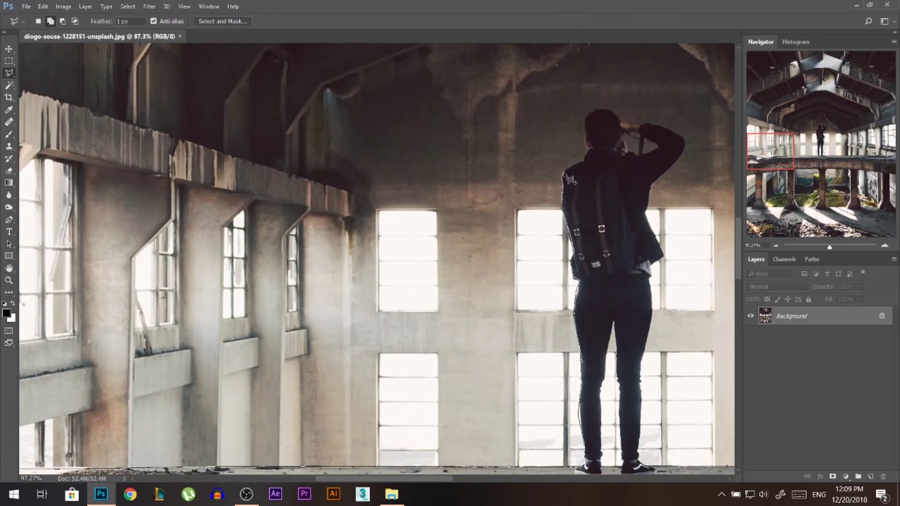
scroll(623, 99, "right", 2)
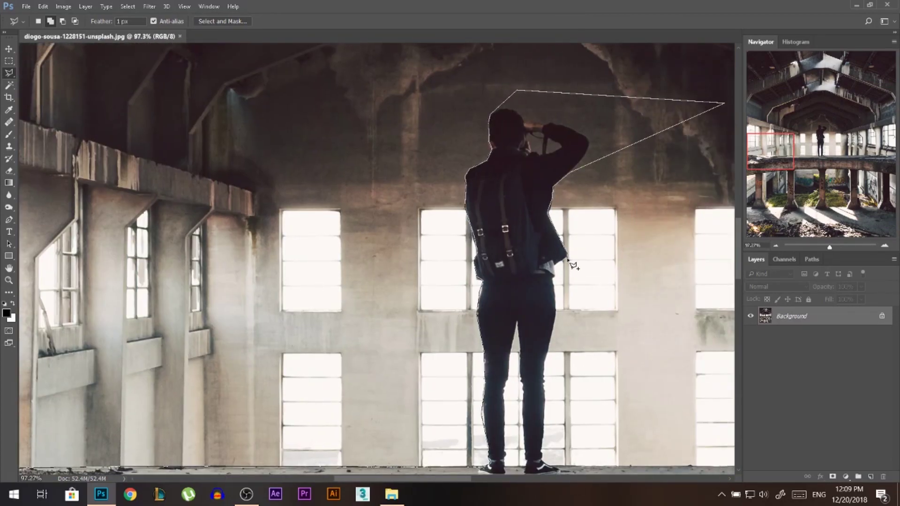
scroll(557, 337, "down", 2)
scroll(557, 338, "right", 8)
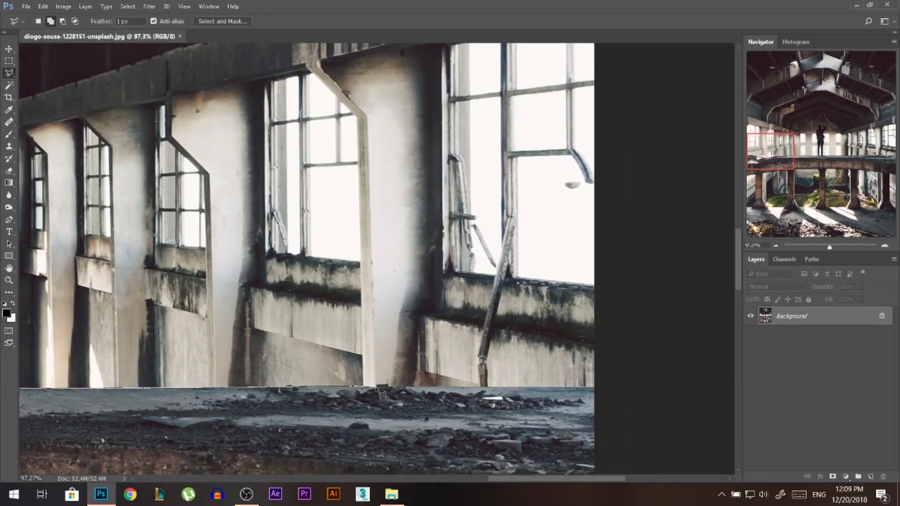
scroll(623, 140, "up", 4)
key("ctrl+0")
key("Return")
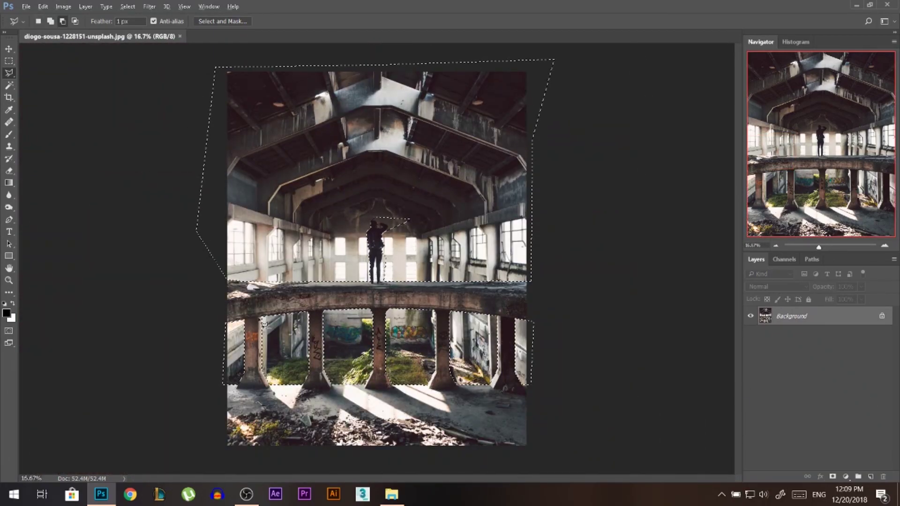
- Add a layer mask from the selection and invert it so only the bridge and man show
left_click(832, 477)
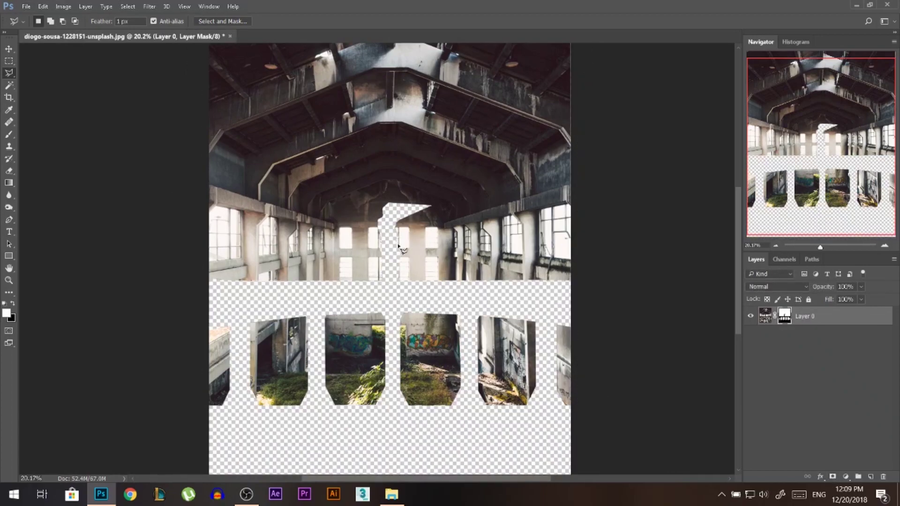
key("ctrl+i")
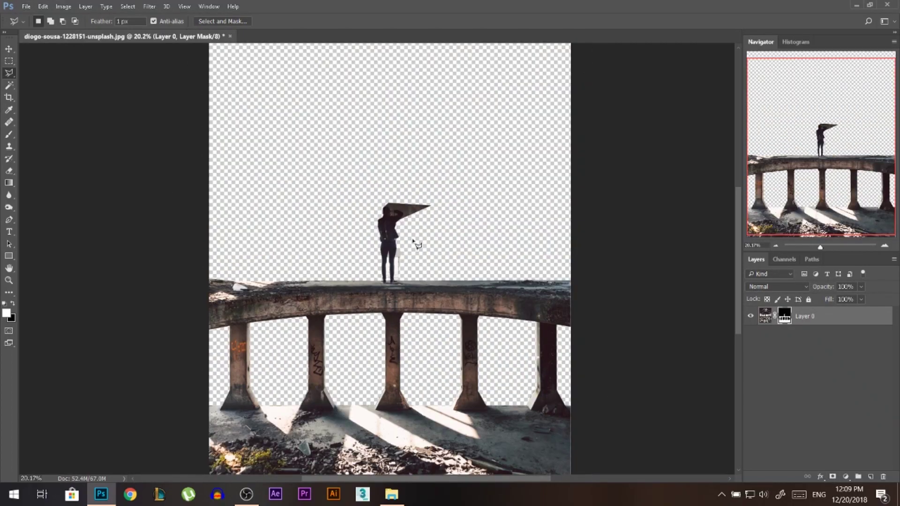
scroll(403, 220, "up", 5)
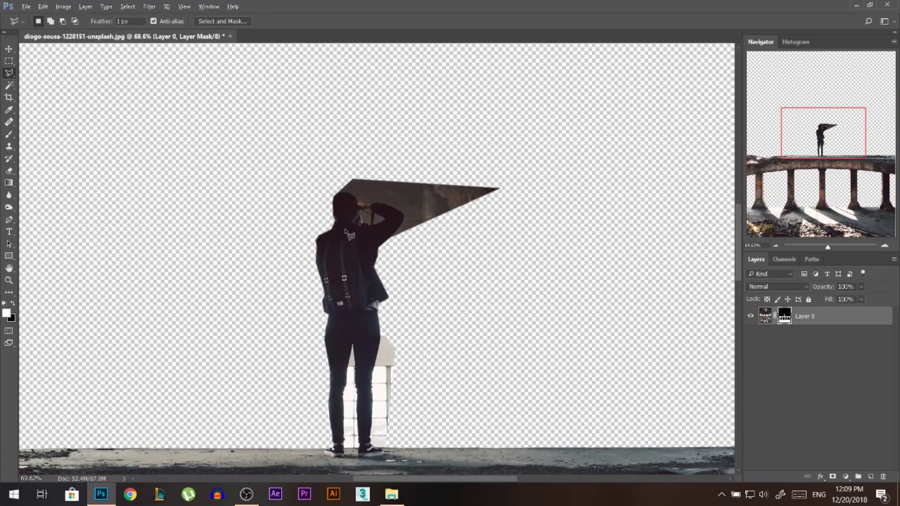
scroll(398, 376, "up", 5)
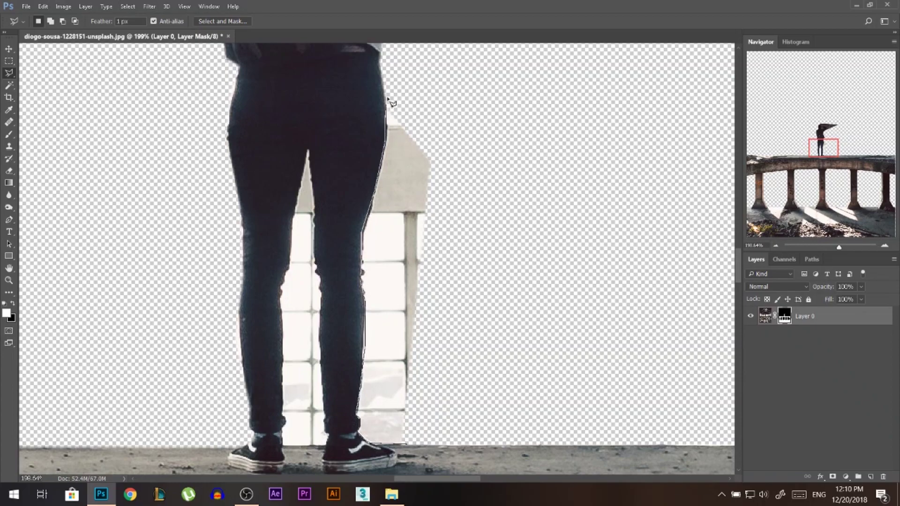
left_click(442, 101)
- Lasso the leftover wall beside the man's leg, then add the dark wedge by his head and arms
double_click(459, 429)
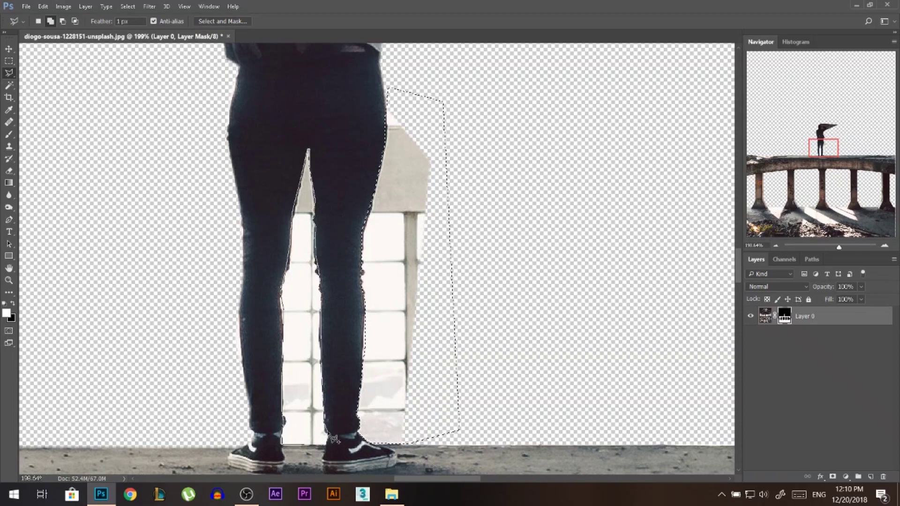
scroll(333, 440, "down", 4)
scroll(392, 295, "up", 4)
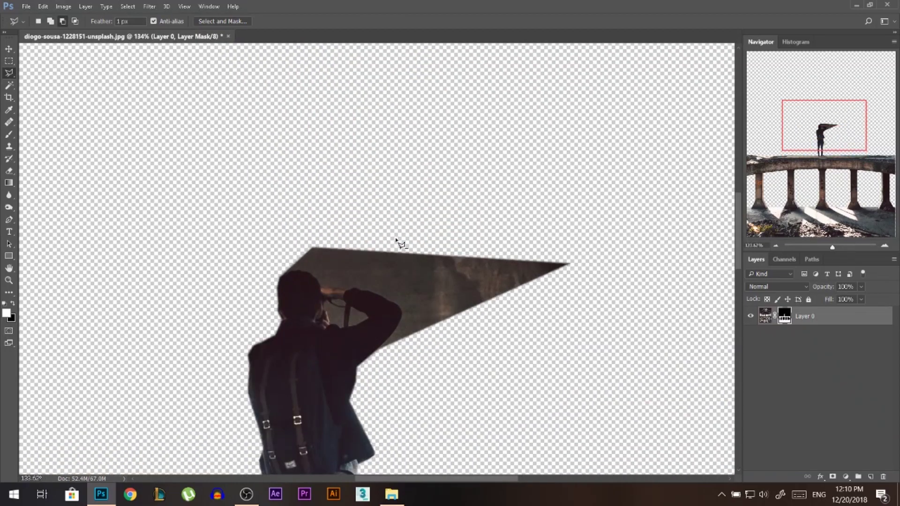
key("shift")
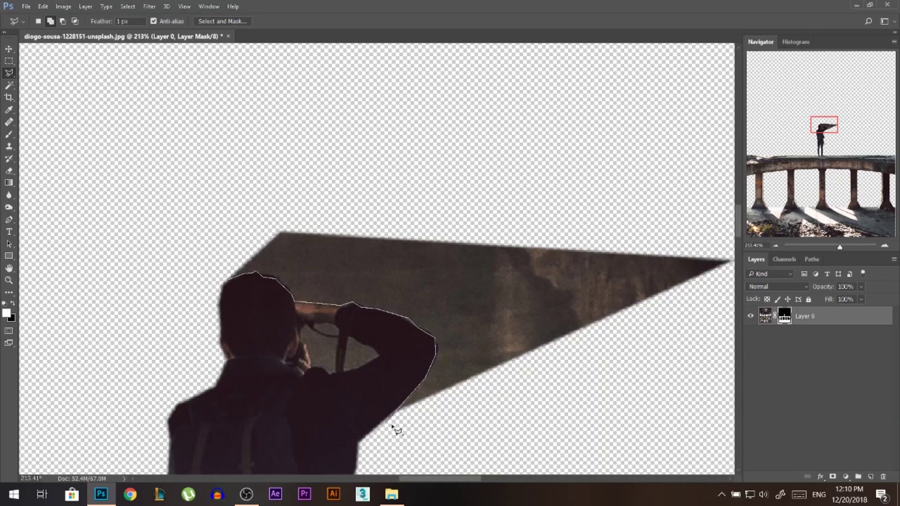
double_click(130, 196)
scroll(212, 350, "up", 3)
- Zoom in and outline the small gaps between the man's arm and camera strap
scroll(237, 364, "up", 1)
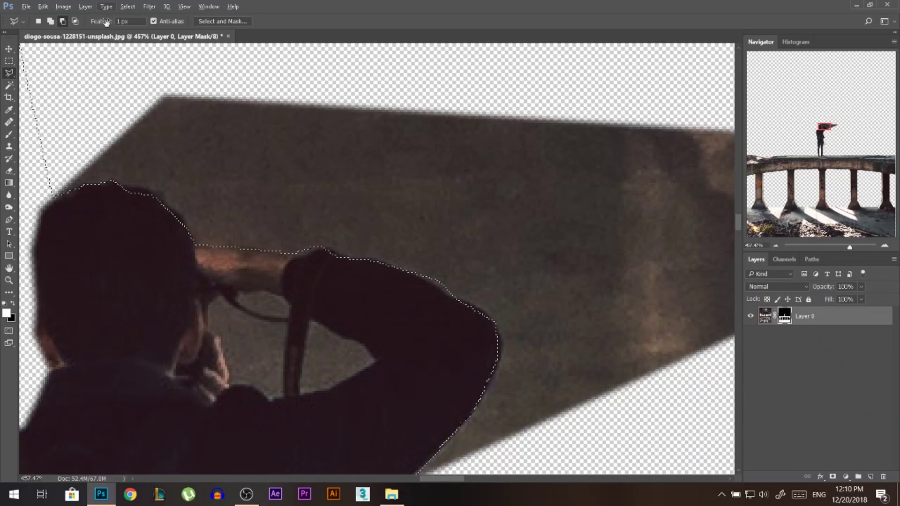
left_click_drag(109, 21, 98, 21)
left_click(235, 302, "shift")
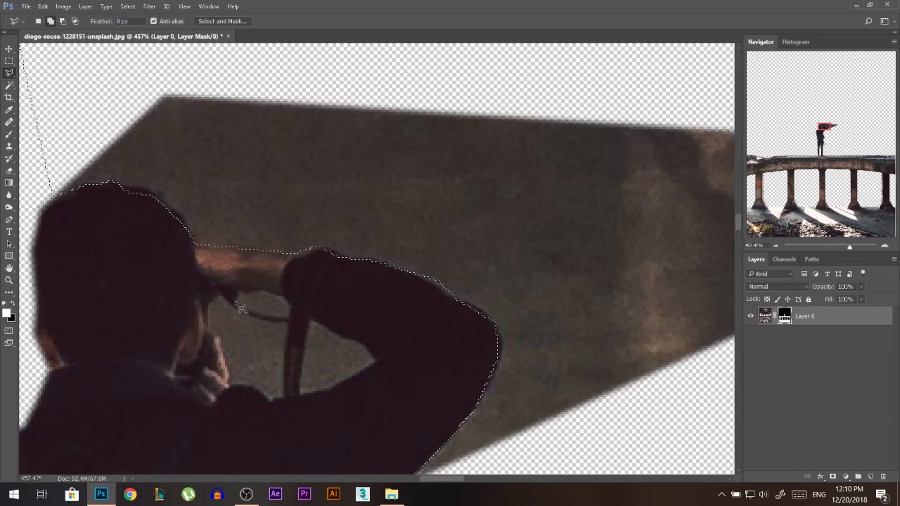
left_click(287, 316)
left_click(288, 304)
left_click(276, 291)
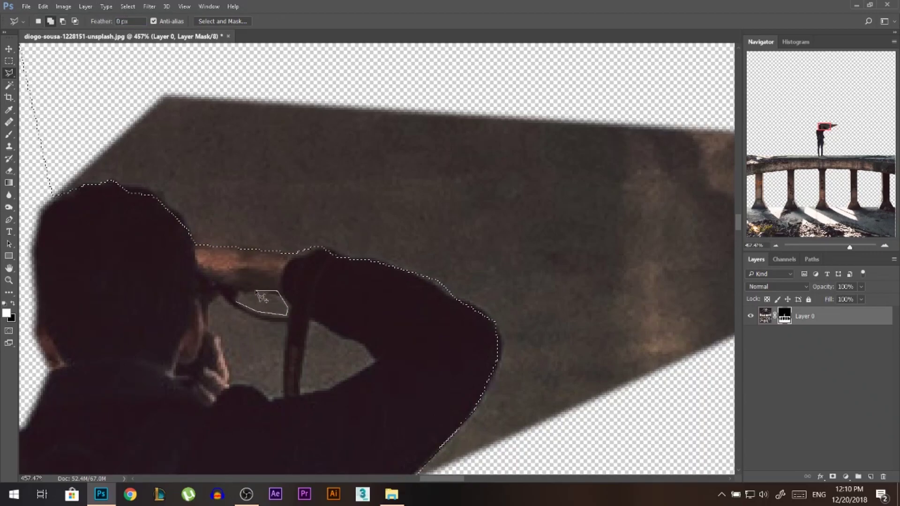
left_click(235, 292)
left_click(236, 293)
left_click(220, 295, "shift")
left_click(280, 323)
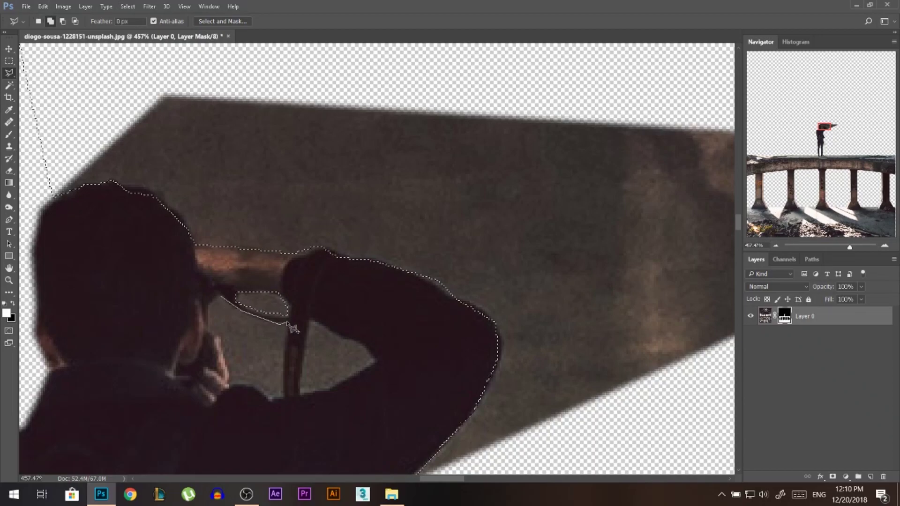
left_click(288, 321)
- Add the gaps along the strap and under the raised arm to the selection
left_click(284, 398)
left_click(269, 399)
left_click(253, 388)
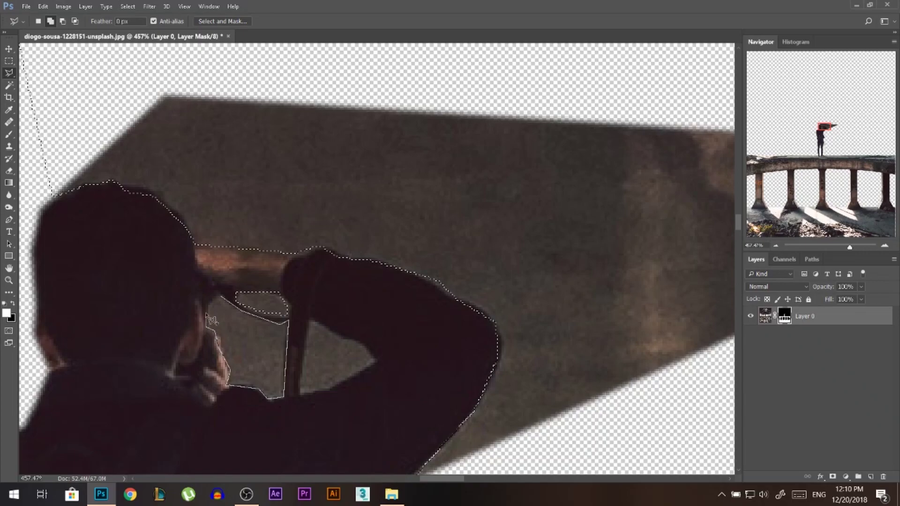
left_click(220, 296)
left_click(312, 320, "shift")
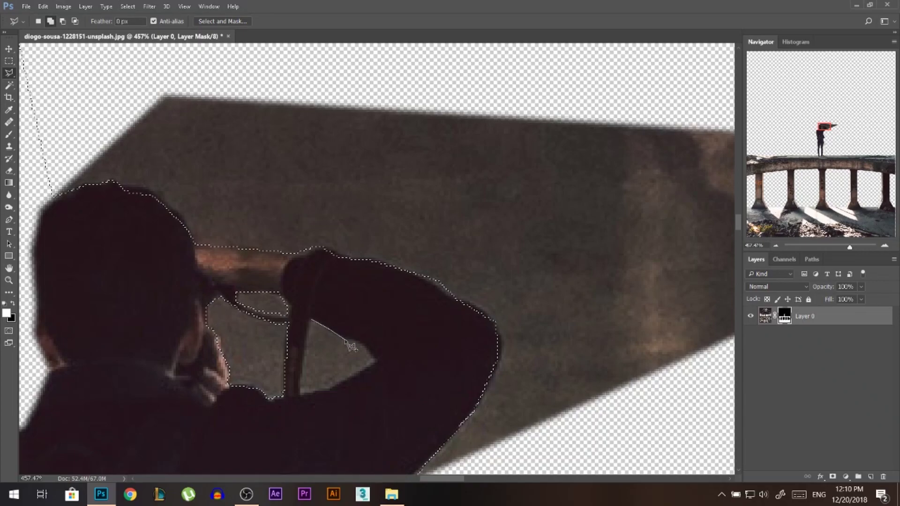
left_click(345, 339)
left_click(356, 339)
left_click(375, 360)
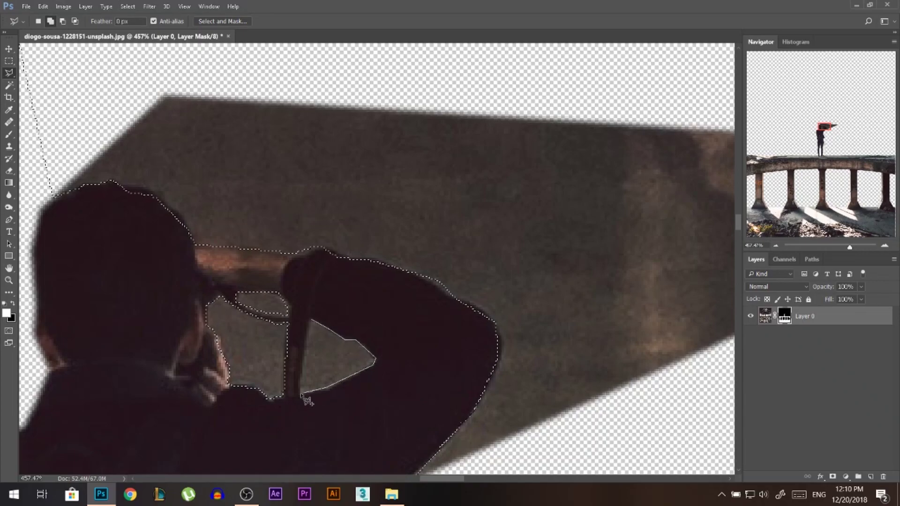
double_click(301, 394)
- Restore the gap selection and fill the mask with black to hide the wall inside
key("ctrl+d")
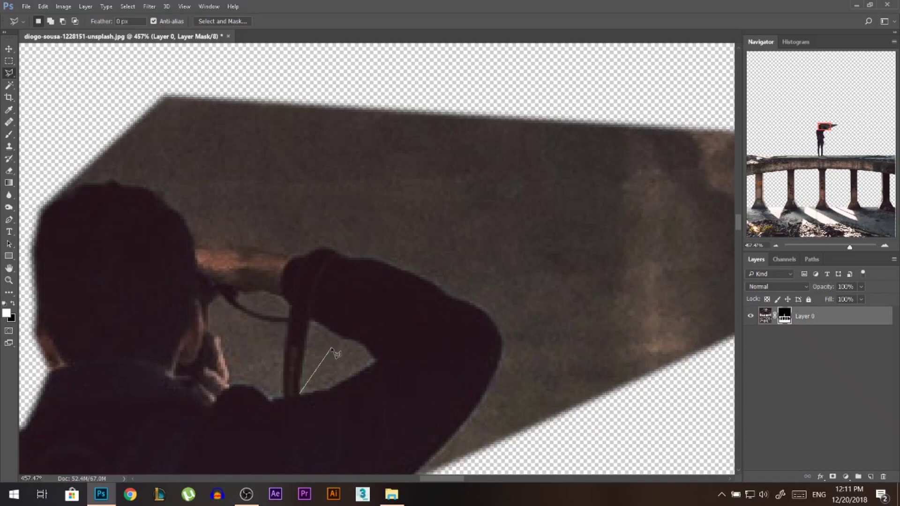
key("ctrl+z")
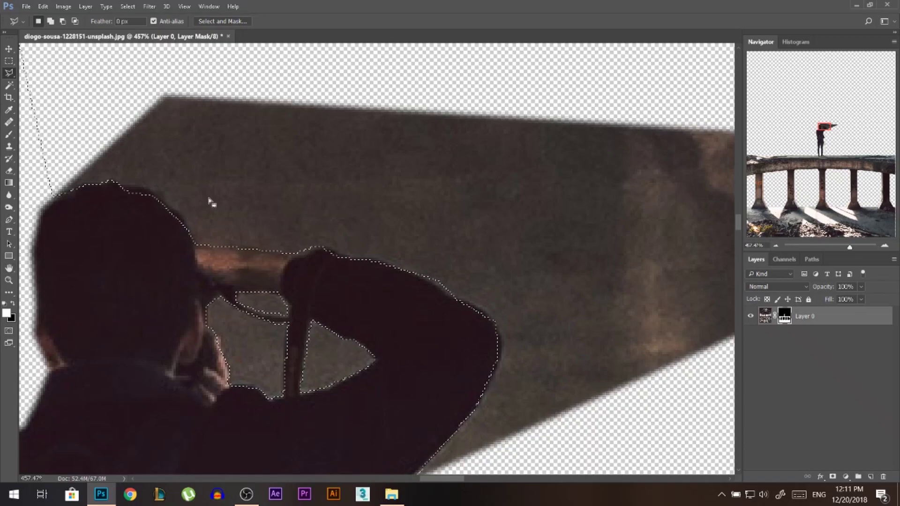
left_click(13, 304)
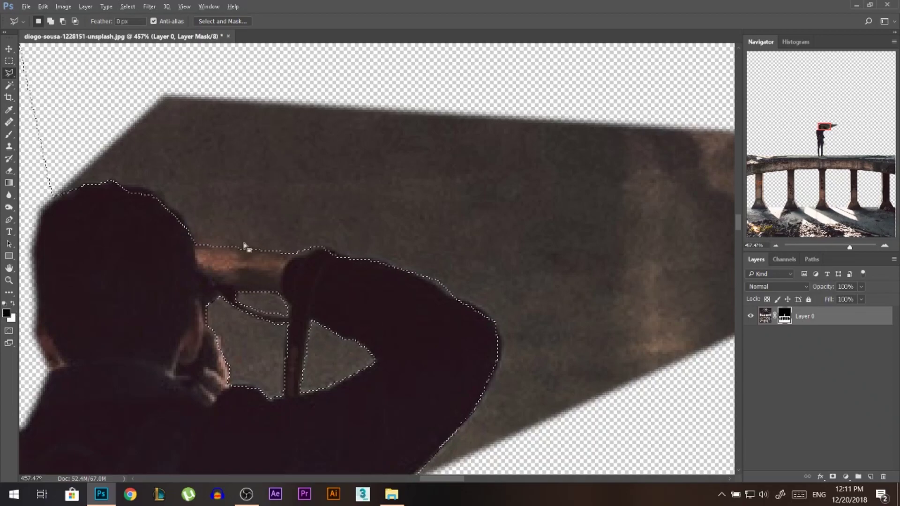
key("alt+BackSpace")
scroll(442, 245, "down", 10)
scroll(442, 245, "down", 8)
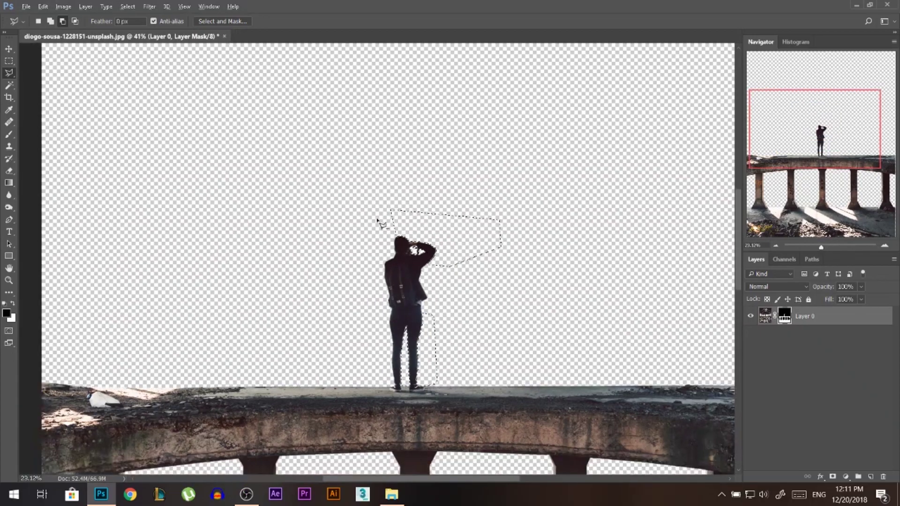
key("ctrl+d")
key("v")
scroll(407, 278, "up", 1)
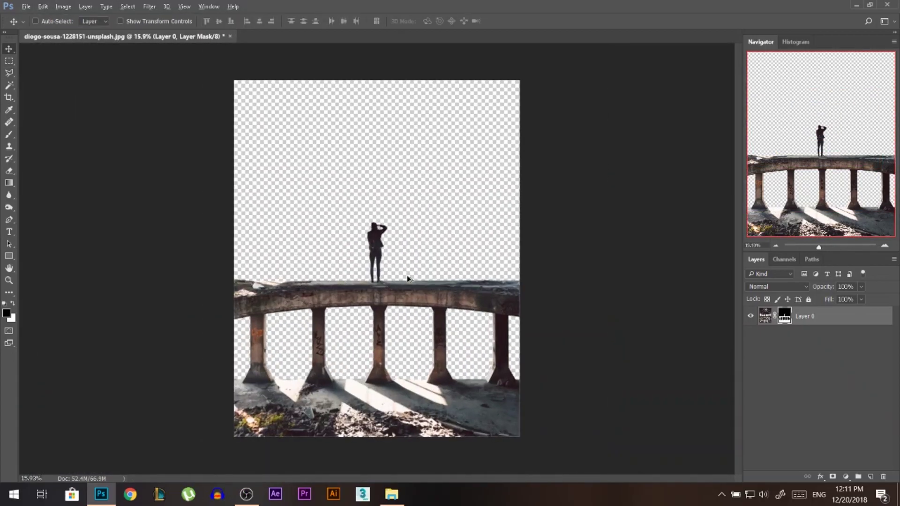
scroll(347, 256, "down", 1)
scroll(408, 193, "up", 2)
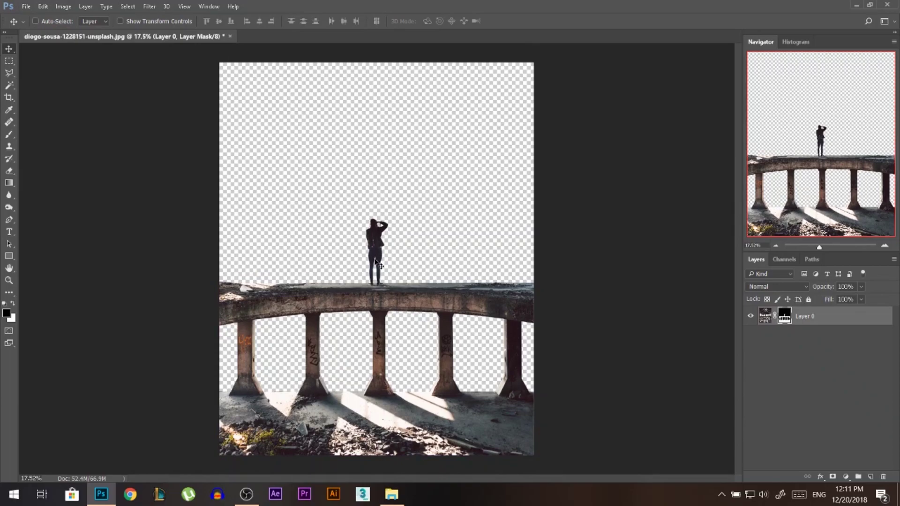
scroll(378, 265, "down", 1)
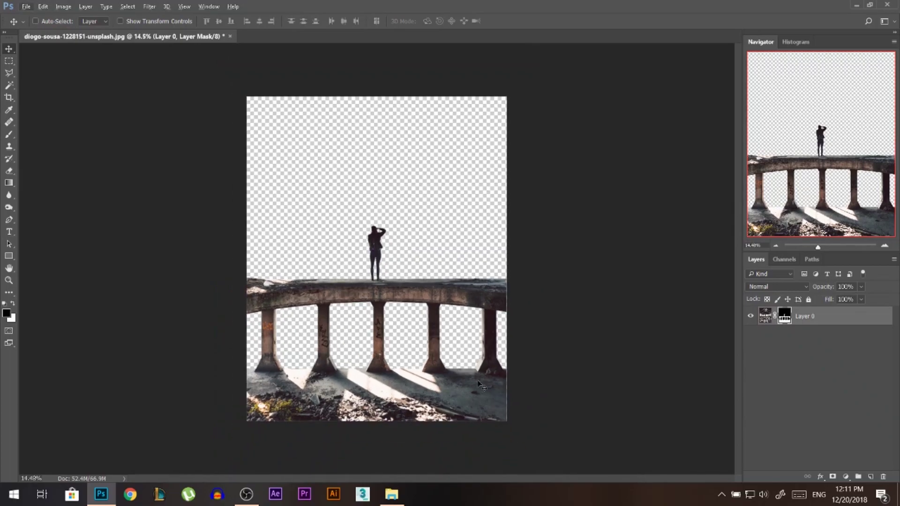
- Cancel the crop, drag Layer 0 lower on the canvas, and bring up the You tube folder
key("c")
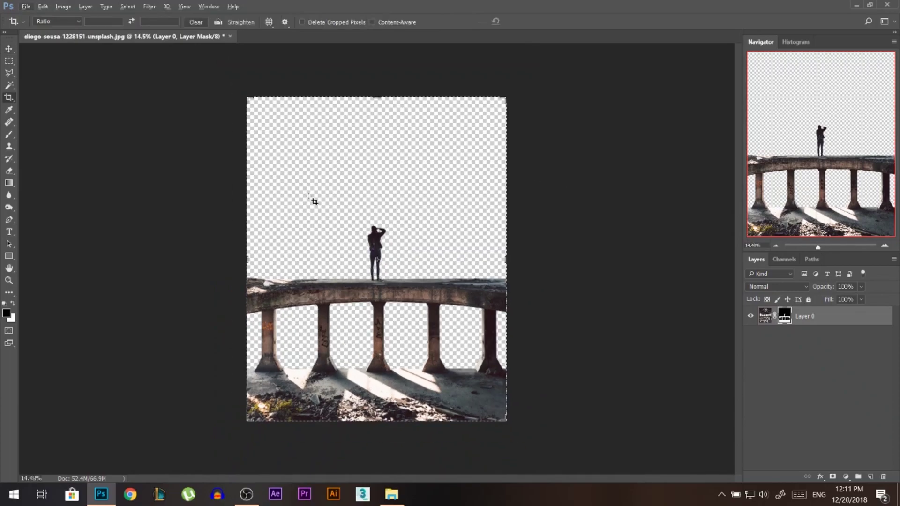
left_click(345, 192)
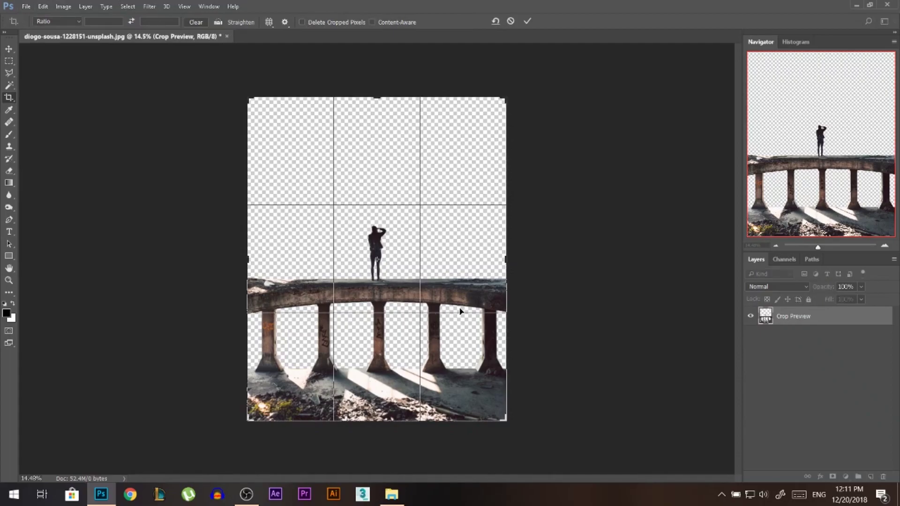
left_click(9, 49)
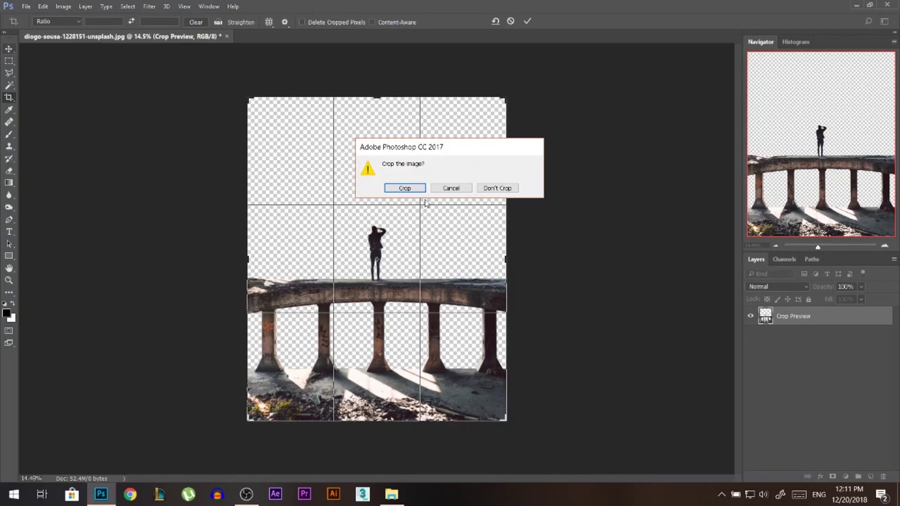
left_click(451, 189)
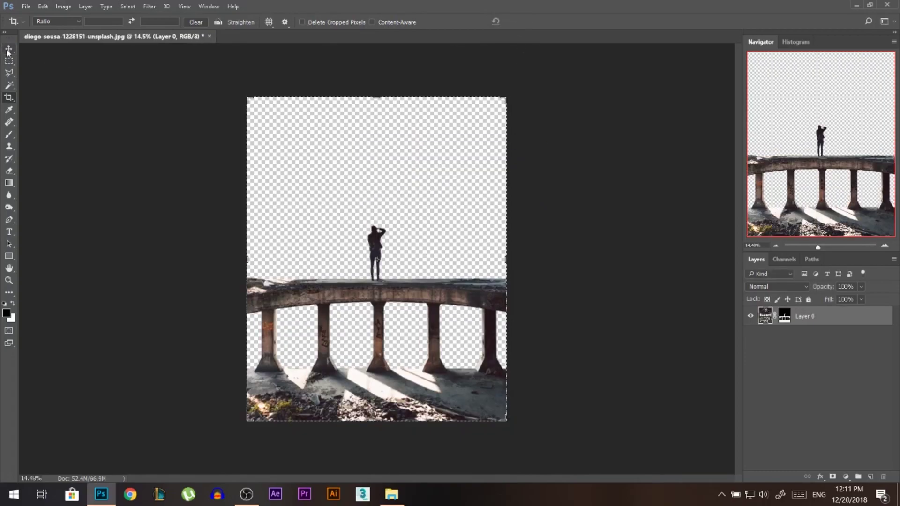
left_click(8, 51)
left_click_drag(375, 274, 367, 311)
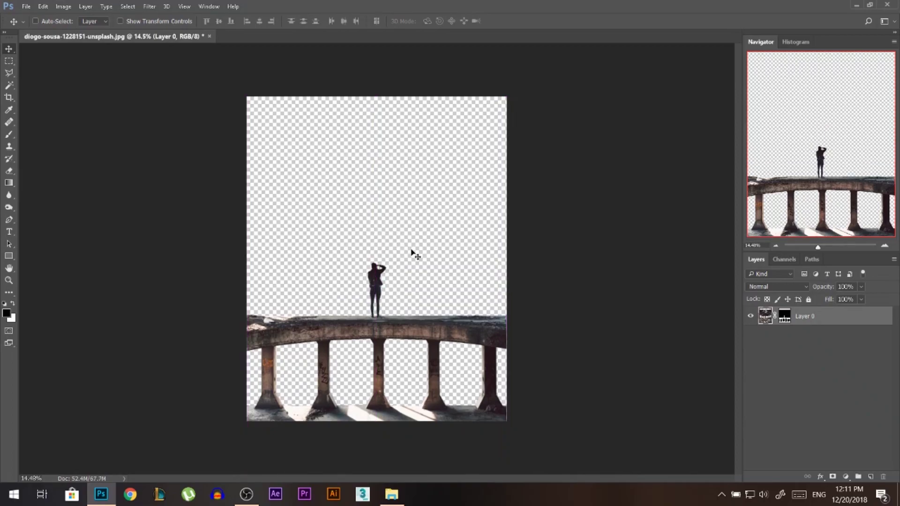
left_click_drag(385, 323, 387, 319)
scroll(354, 442, "up", 2)
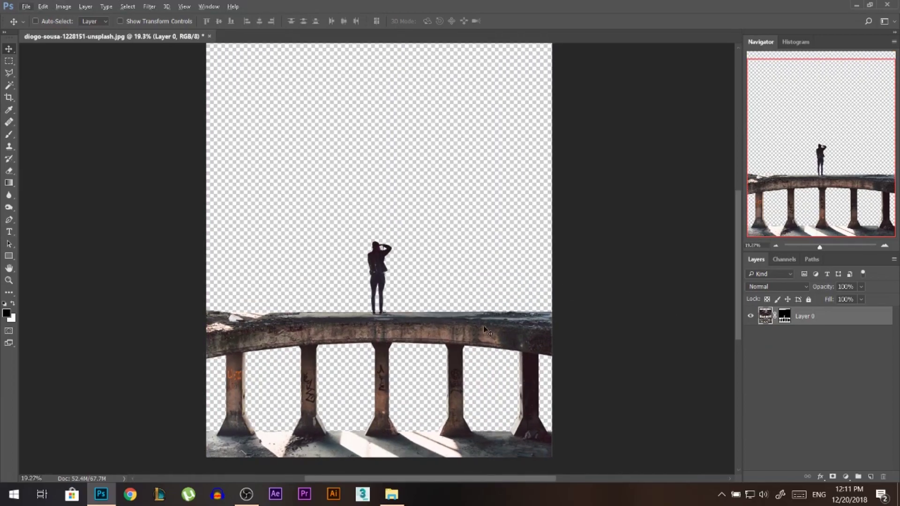
left_click(391, 494)
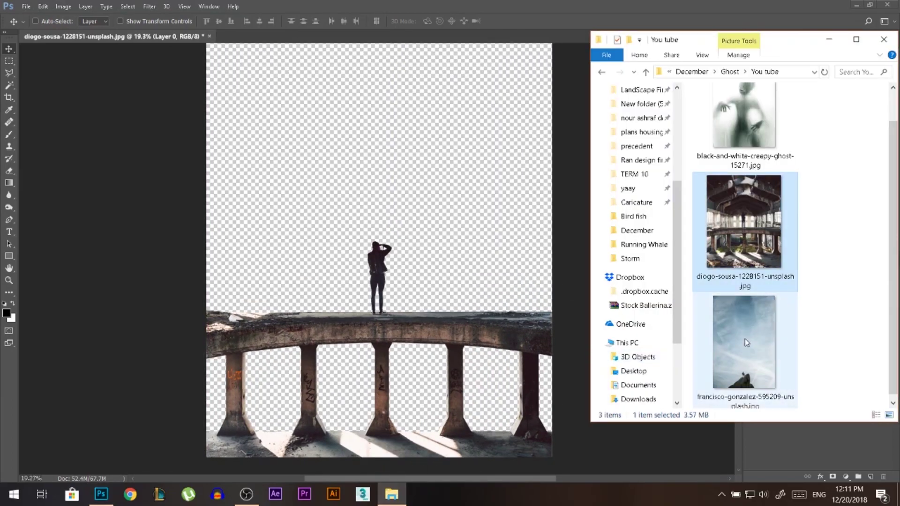
- Place the cloudy sky photo, scale it to fill the canvas, and rasterize it
left_click_drag(744, 338, 342, 221)
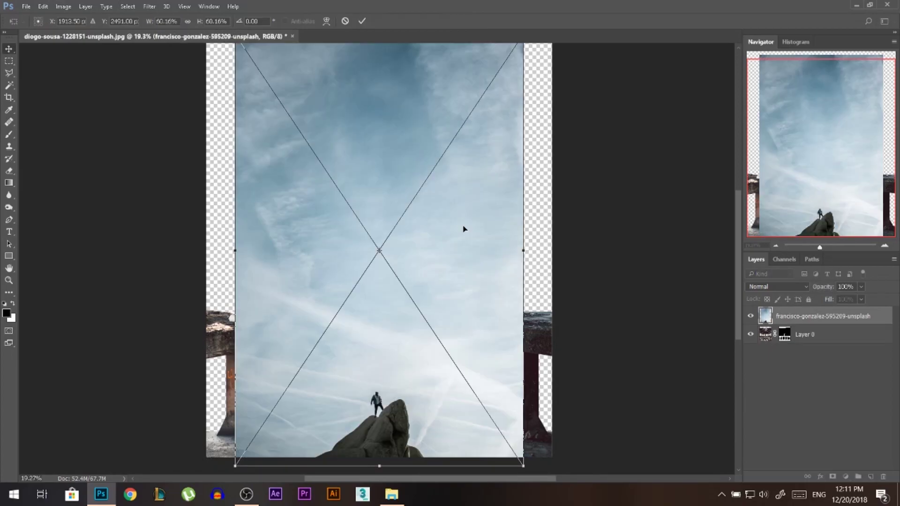
scroll(469, 220, "down", 3)
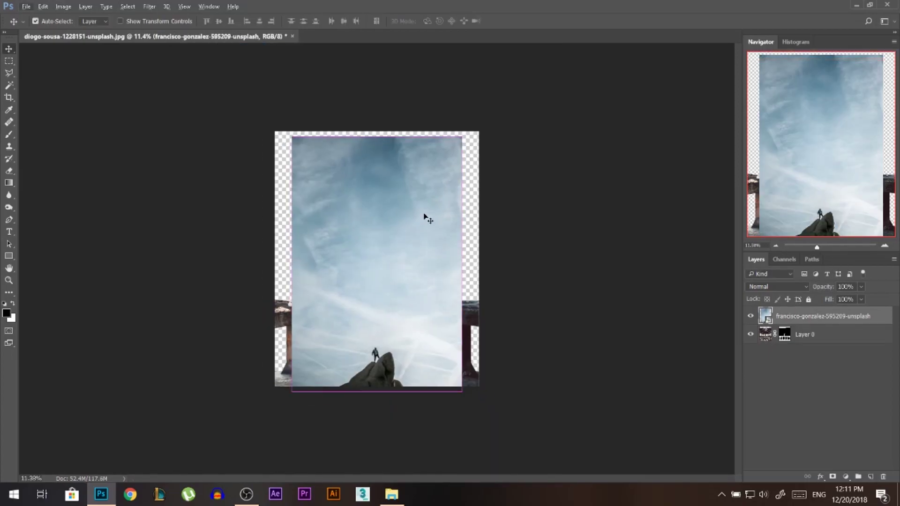
left_click_drag(418, 274, 436, 242)
left_click_drag(462, 137, 483, 104)
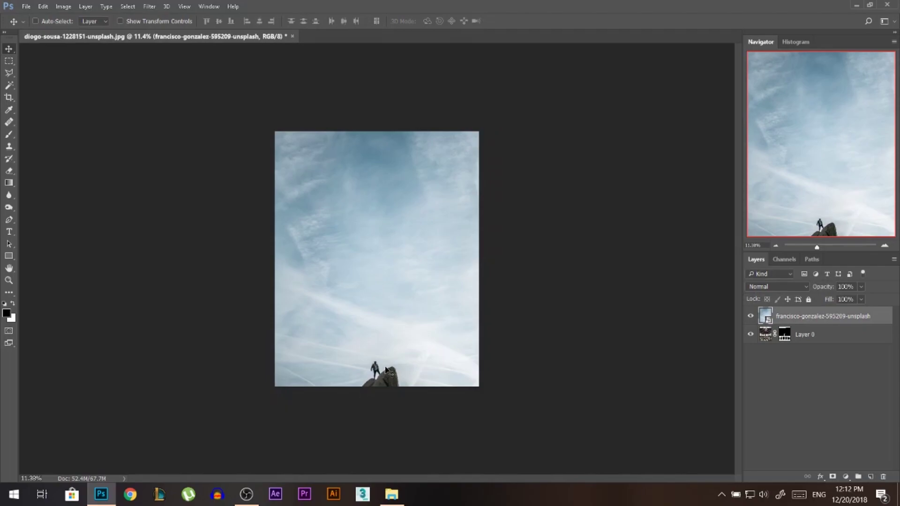
right_click(823, 316)
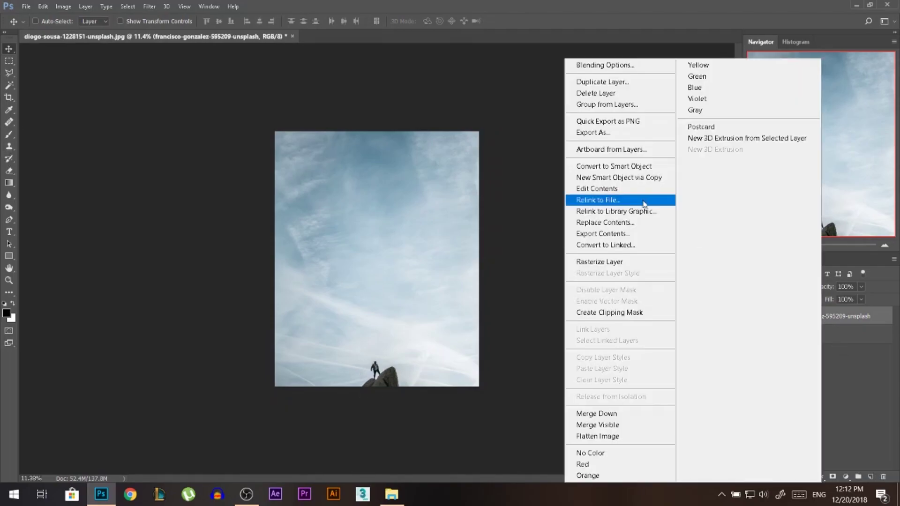
left_click(605, 260)
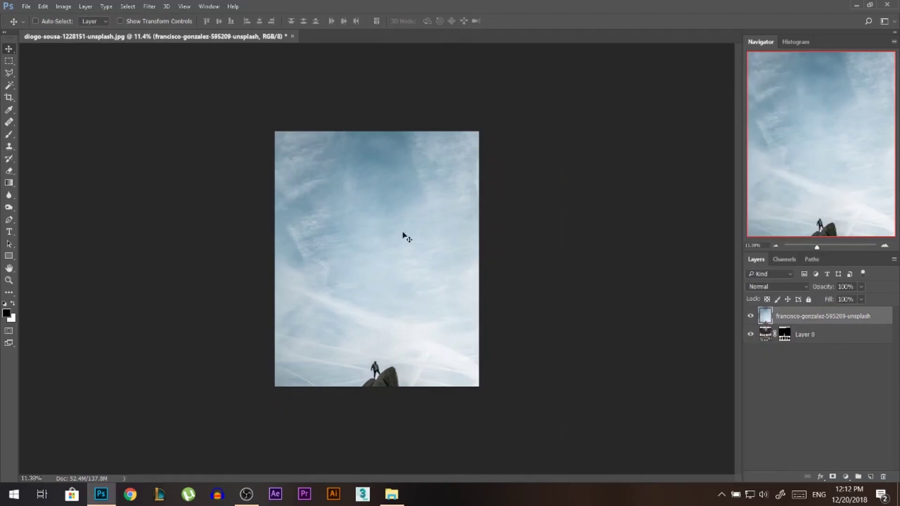
- Clone sky over the person on the rock and move the sky layer below Layer 0
left_click(9, 146)
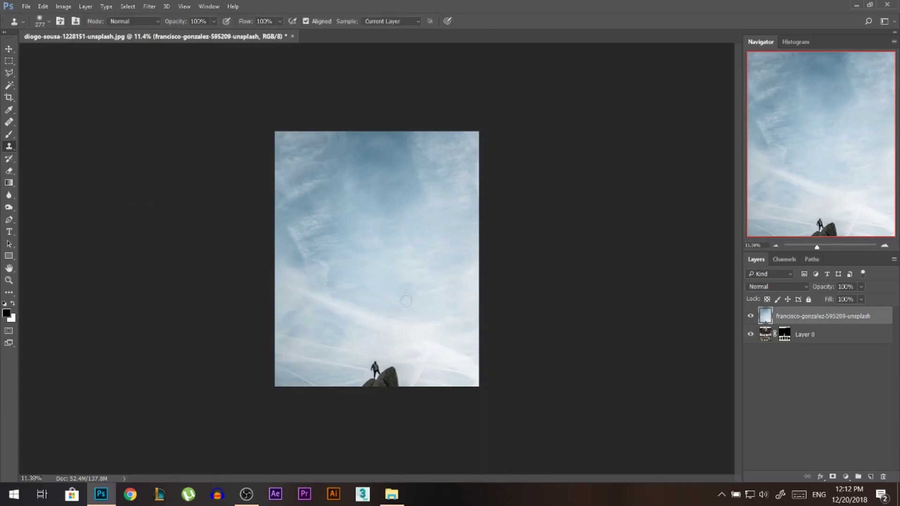
left_click(337, 362, "alt")
mouse_move(378, 367)
left_mouse_down()
mouse_move(362, 365)
mouse_move(358, 381)
mouse_move(389, 389)
left_mouse_up()
key("v")
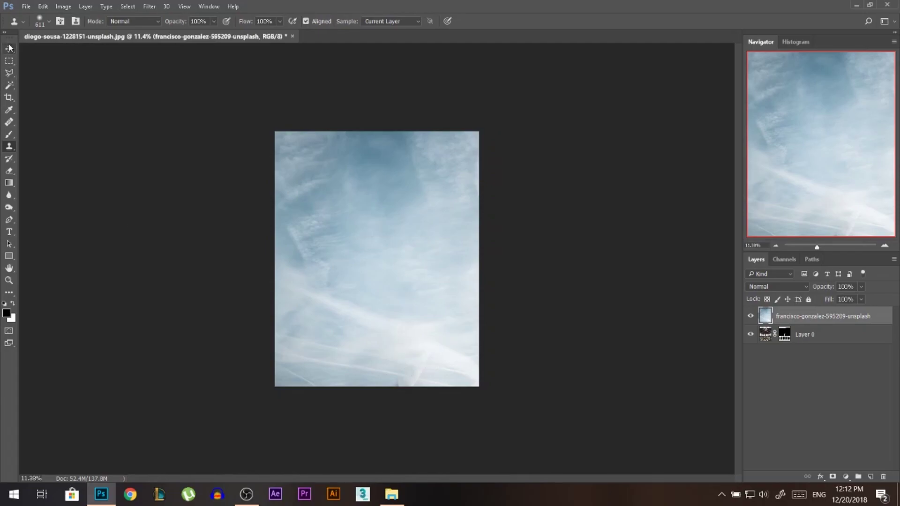
left_click_drag(806, 318, 825, 391)
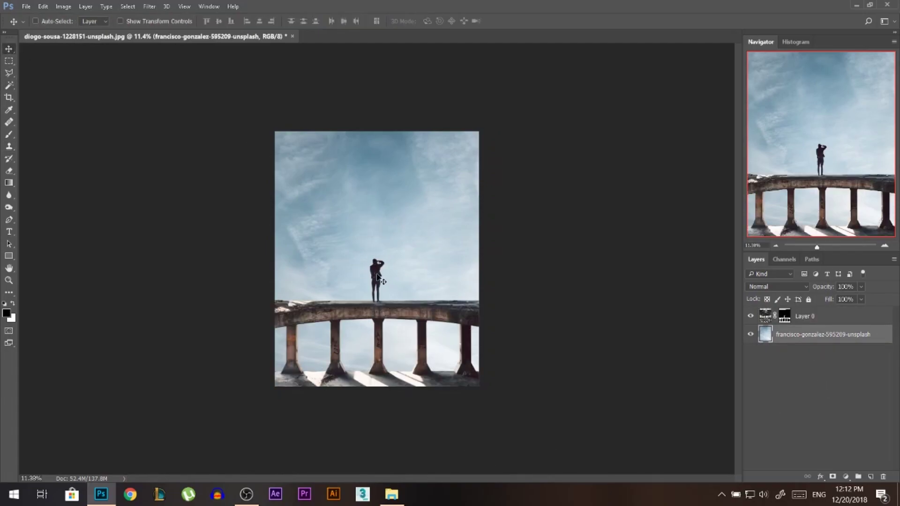
- Add a Curves layer clipped to the sky photo and pull the curve down to a moody blue-grey
scroll(393, 228, "up", 4)
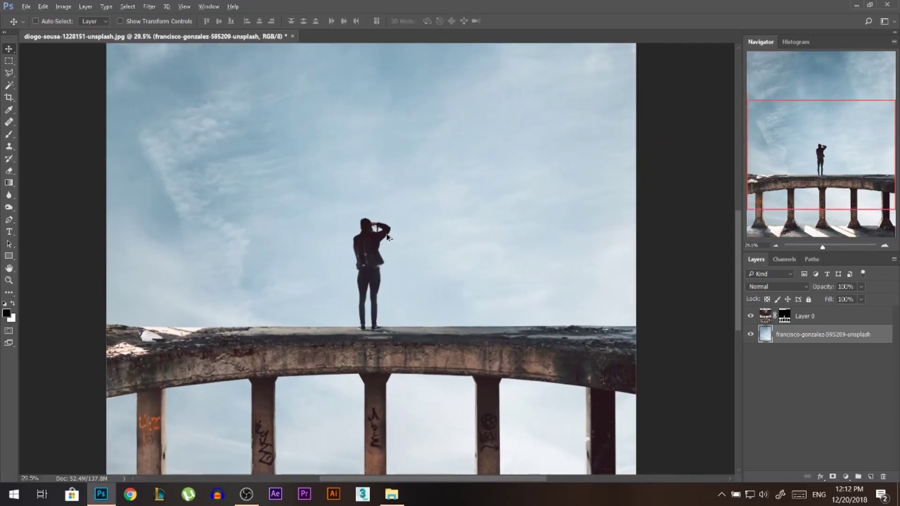
scroll(387, 263, "down", 2)
scroll(394, 260, "down", 1)
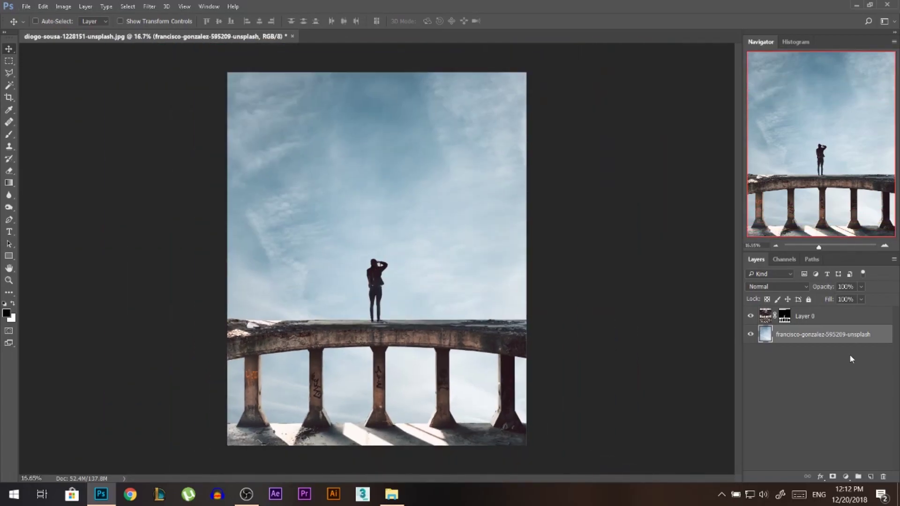
left_click(847, 475)
left_click(809, 313)
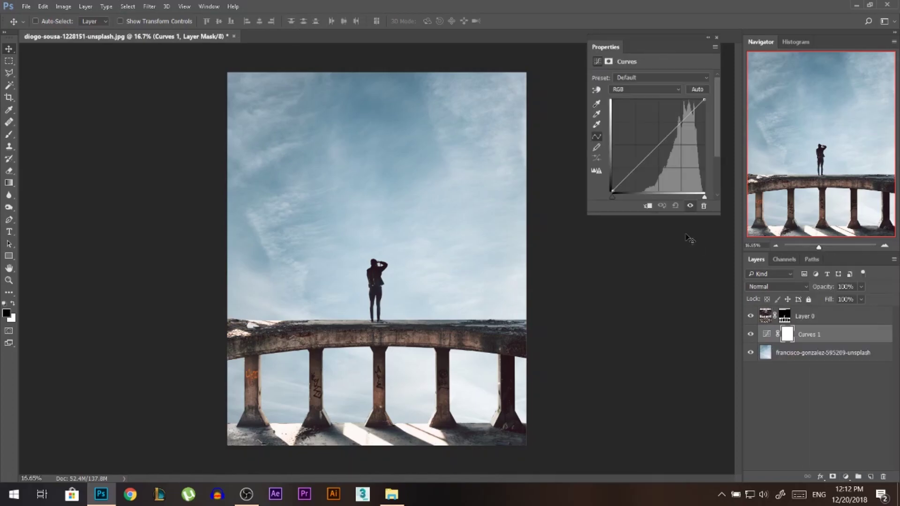
left_click(649, 207)
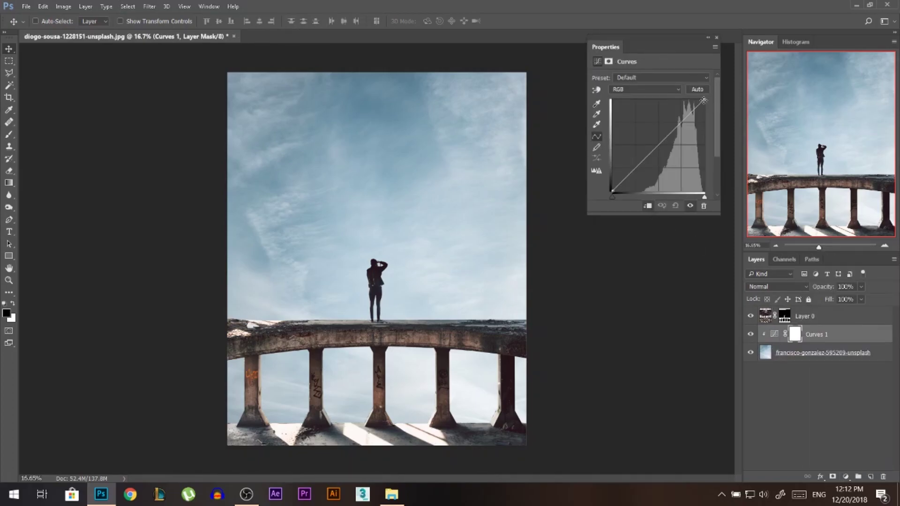
left_click_drag(703, 100, 703, 112)
left_click_drag(667, 143, 638, 169)
left_click_drag(681, 129, 709, 113)
left_click_drag(639, 170, 640, 181)
left_click_drag(704, 113, 705, 141)
left_click(716, 37)
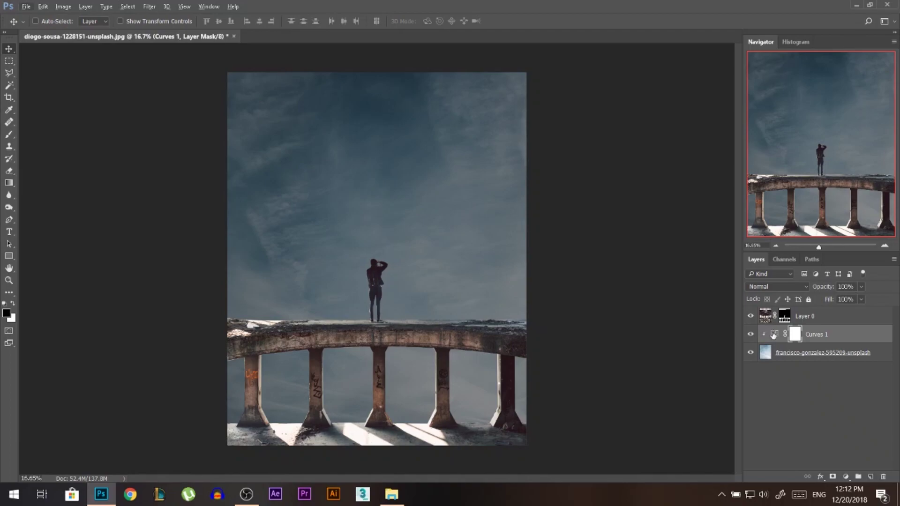
- Add a Curves layer clipped to Layer 0 and drag its top-right point down to darken the bridge
left_click(765, 316)
left_click(845, 477)
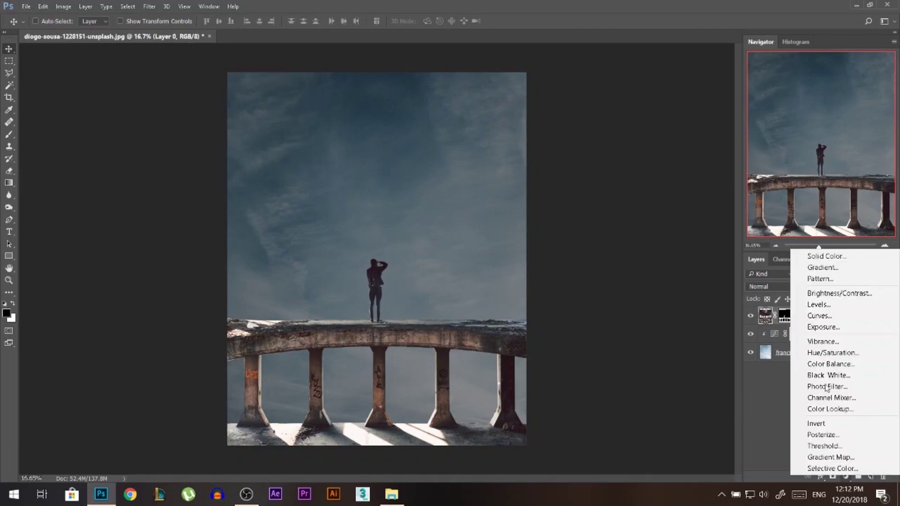
left_click(825, 315)
left_click(647, 205)
left_click_drag(704, 100, 708, 152)
left_click(716, 37)
scroll(356, 427, "up", 3)
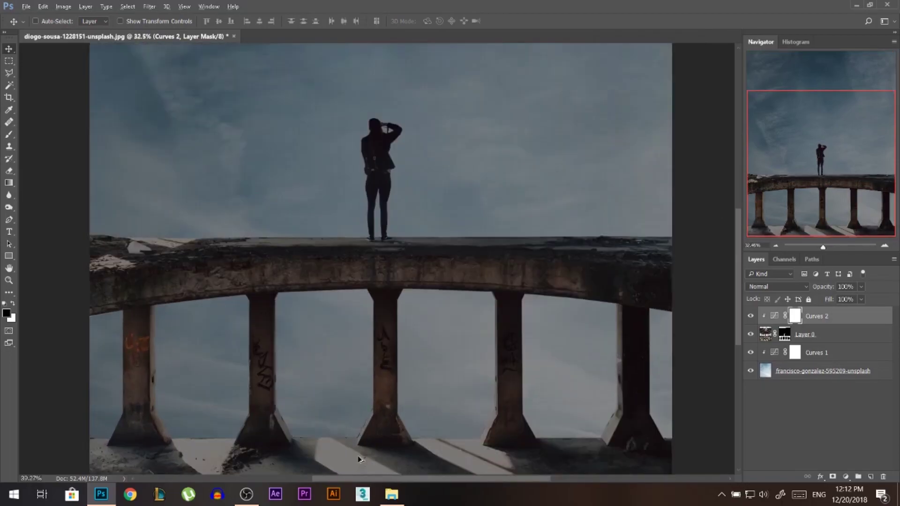
scroll(356, 427, "up", 2)
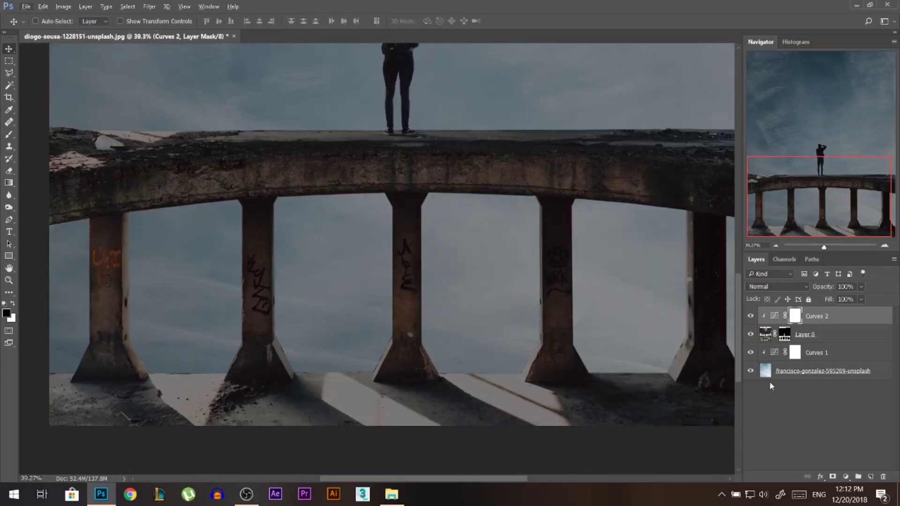
- On Layer 0, set the Burn tool to Highlights range, 49% exposure and brush size 308
left_click(765, 334)
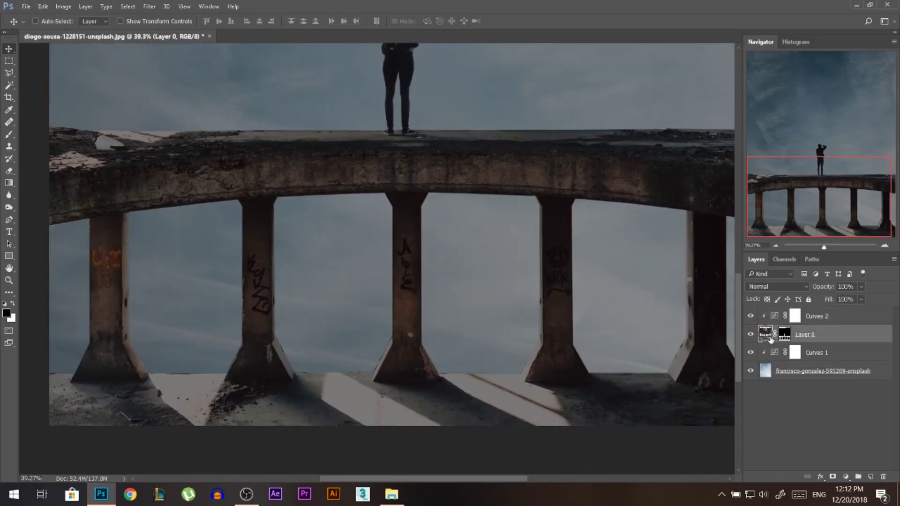
left_click(9, 207)
left_click(119, 21)
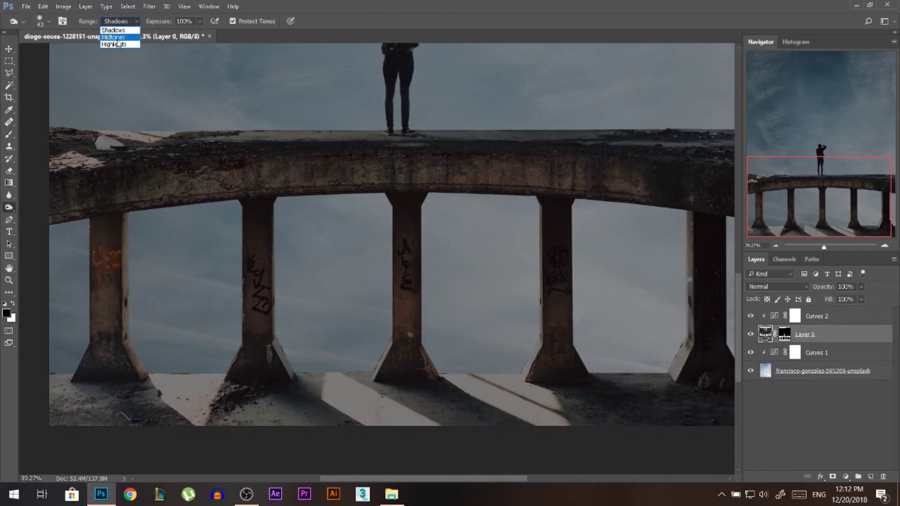
left_click(131, 43)
left_click_drag(164, 24, 159, 27)
key("bracketright")
key("bracketright")
key("bracketright")
key("bracketright")
key("bracketright")
key("bracketright")
key("bracketright")
key("bracketright")
key("bracketleft")
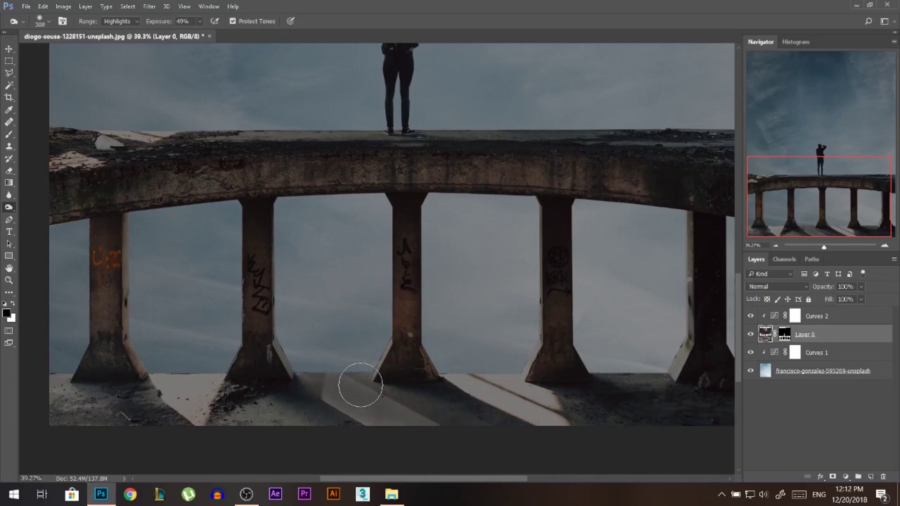
- Burn down the bright ground stripes beneath the bridge, between the pillars and near the first pillar
mouse_move(466, 388)
left_mouse_down()
mouse_move(573, 421)
mouse_move(475, 383)
mouse_move(496, 374)
mouse_move(586, 401)
mouse_move(516, 358)
mouse_move(478, 366)
mouse_move(606, 442)
mouse_move(475, 373)
mouse_move(572, 427)
mouse_move(444, 374)
mouse_move(519, 418)
mouse_move(475, 374)
mouse_move(605, 424)
mouse_move(315, 383)
mouse_move(341, 407)
mouse_move(425, 453)
mouse_move(348, 383)
mouse_move(532, 471)
mouse_move(178, 392)
mouse_move(210, 351)
mouse_move(163, 355)
mouse_move(177, 424)
mouse_move(194, 433)
mouse_move(193, 410)
mouse_move(192, 433)
mouse_move(157, 368)
mouse_move(195, 384)
mouse_move(203, 430)
mouse_move(248, 420)
left_mouse_up()
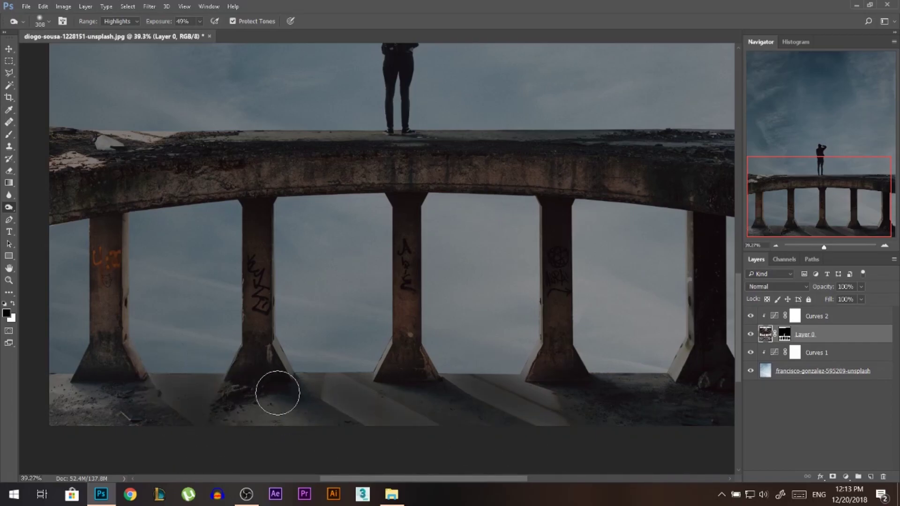
scroll(276, 387, "down", 2)
mouse_move(147, 392)
left_mouse_down()
mouse_move(58, 389)
mouse_move(158, 378)
left_mouse_up()
mouse_move(296, 398)
left_mouse_down()
mouse_move(542, 381)
mouse_move(626, 406)
mouse_move(261, 395)
mouse_move(185, 404)
left_mouse_up()
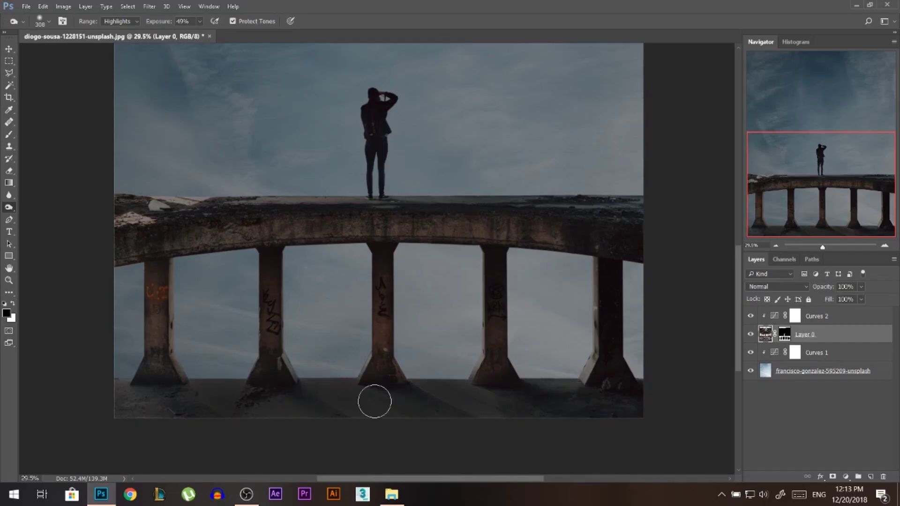
scroll(427, 427, "down", 1)
scroll(433, 430, "down", 2)
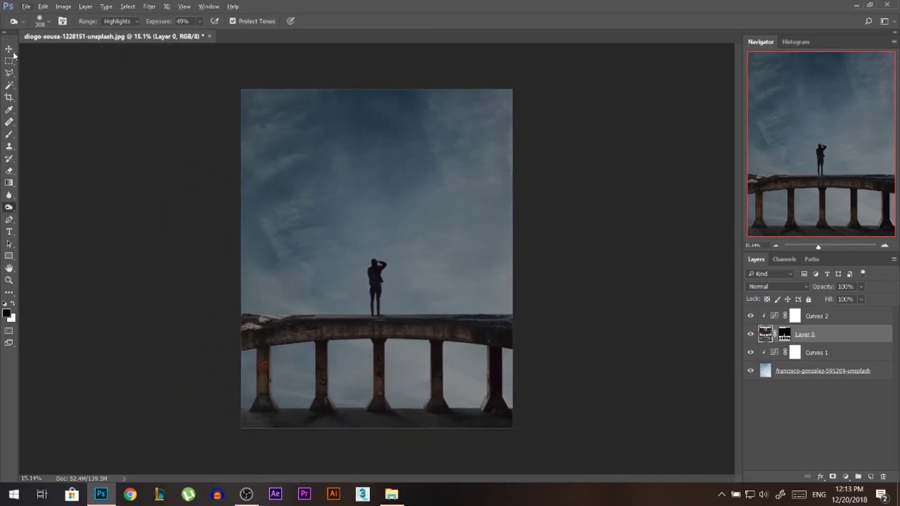
left_click(9, 48)
scroll(424, 389, "up", 3)
scroll(408, 454, "up", 3)
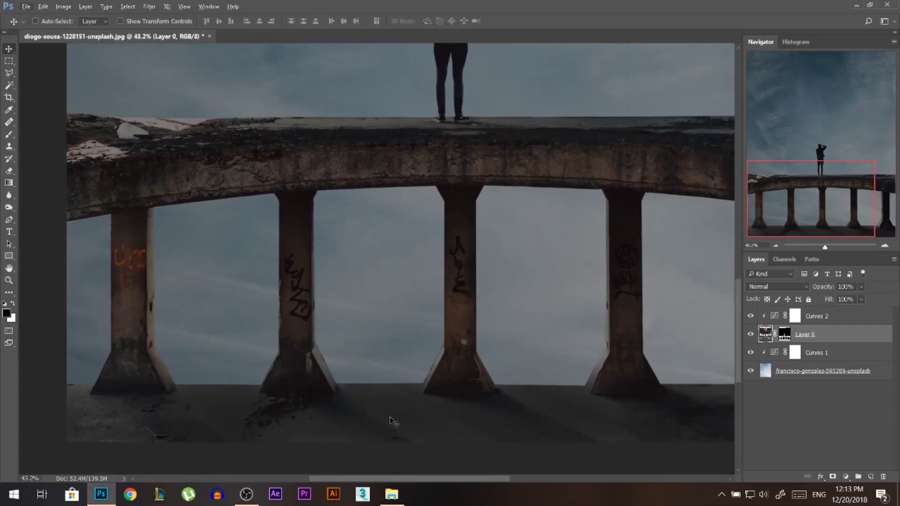
scroll(332, 419, "down", 3)
scroll(300, 403, "down", 3)
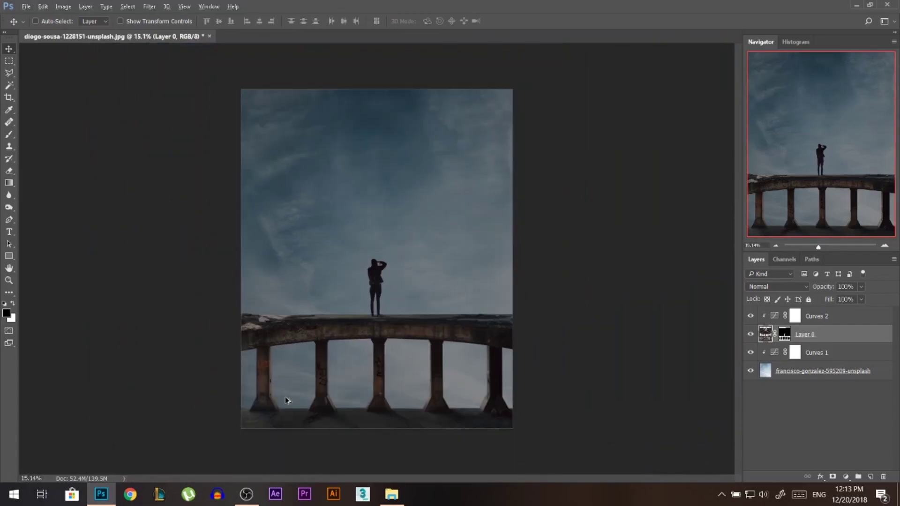
scroll(377, 350, "up", 2)
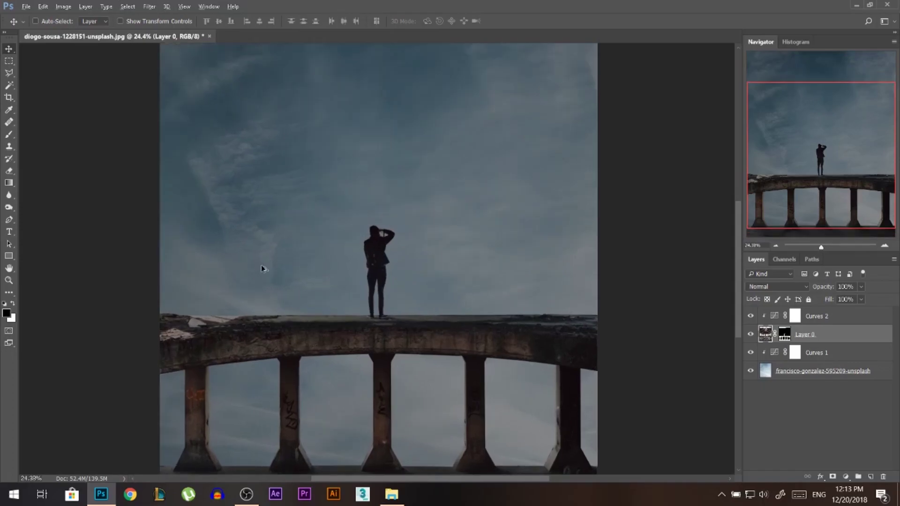
scroll(262, 267, "down", 1)
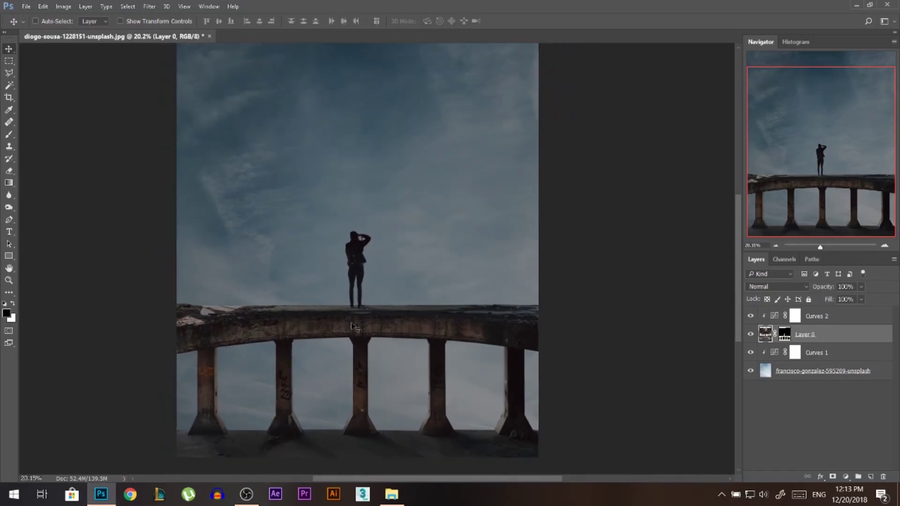
scroll(351, 338, "up", 3)
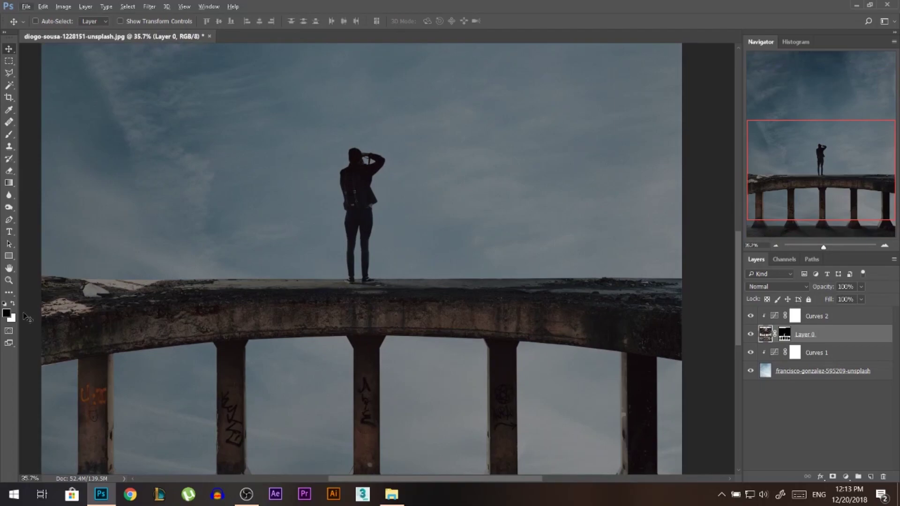
left_click(8, 316)
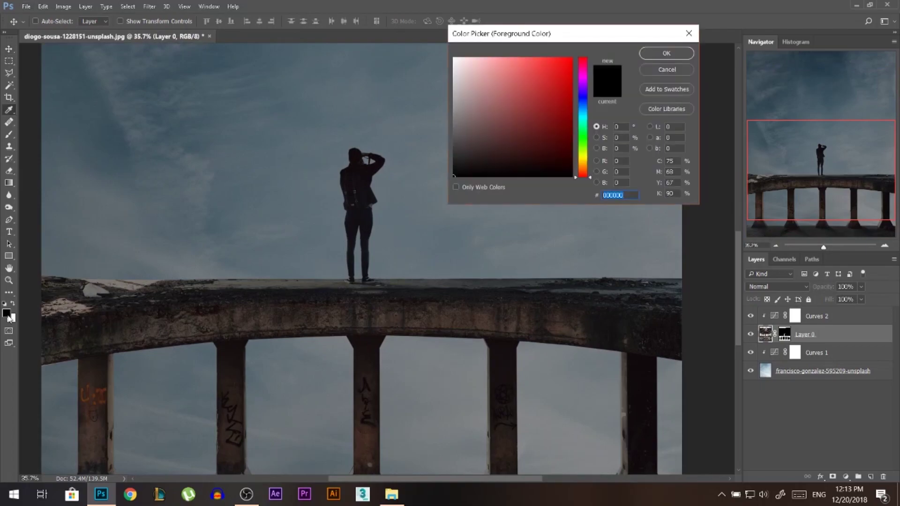
left_click(385, 314)
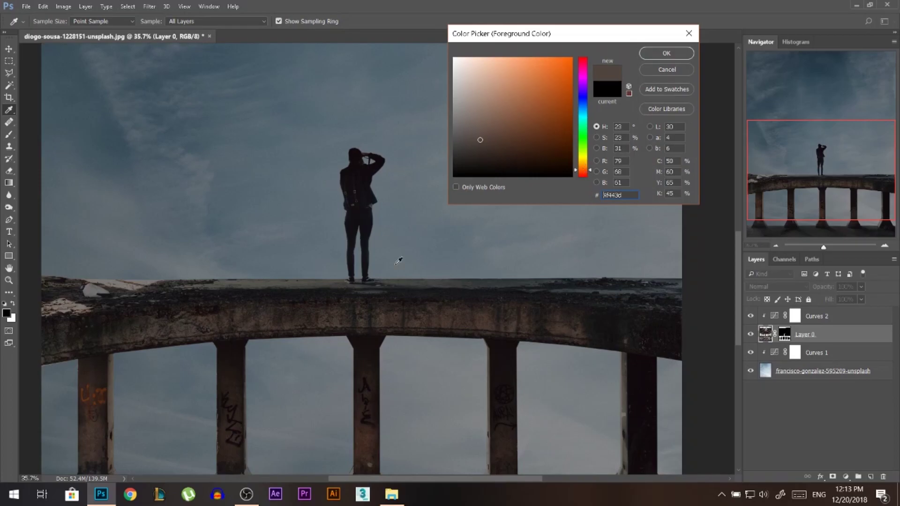
left_click(298, 151)
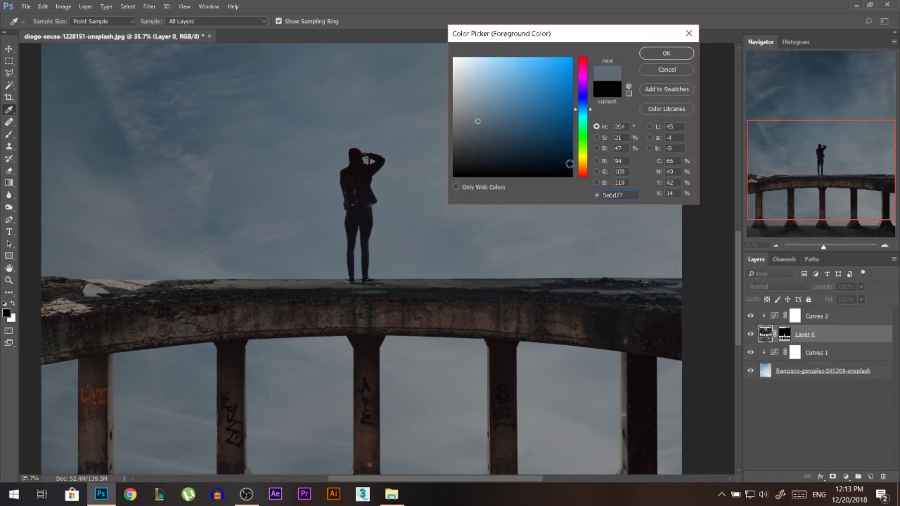
left_click(450, 313)
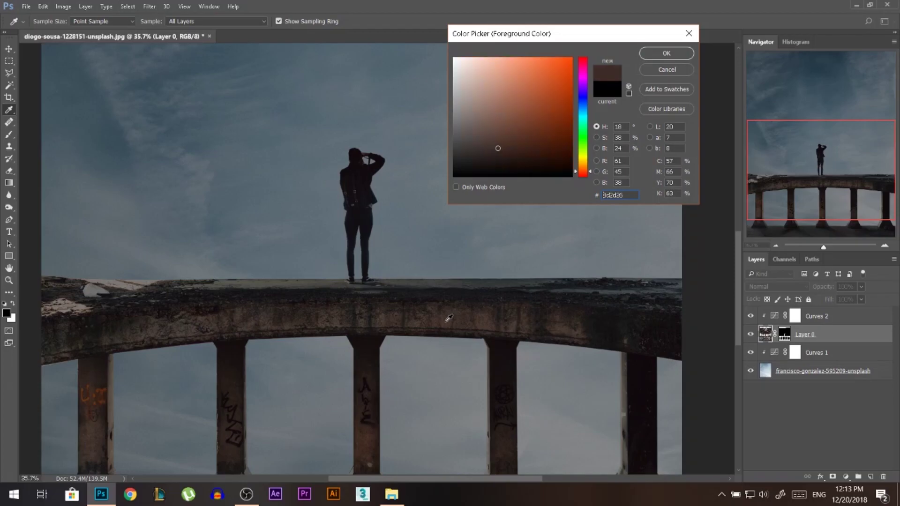
left_click(666, 69)
key("ctrl+minus")
key("v")
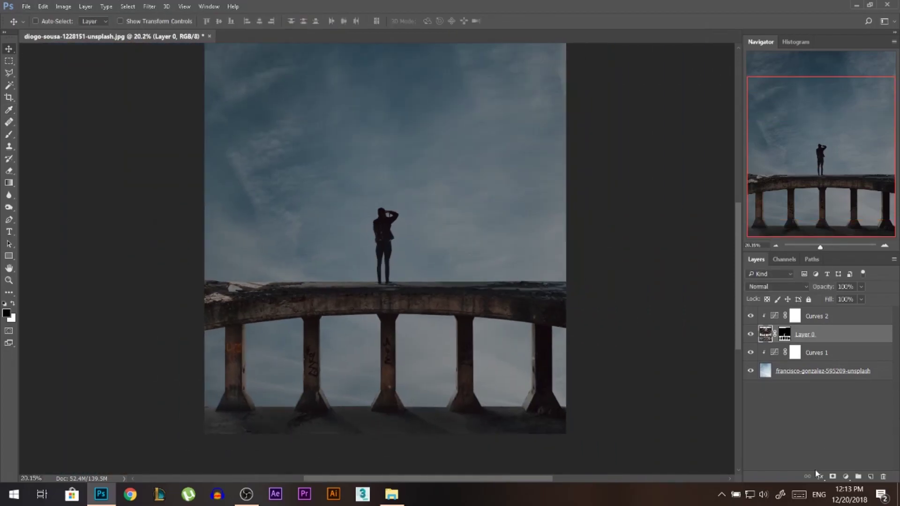
- Add a Hue/Saturation adjustment above Layer 0, previewing full desaturation before restoring it
left_click(845, 476)
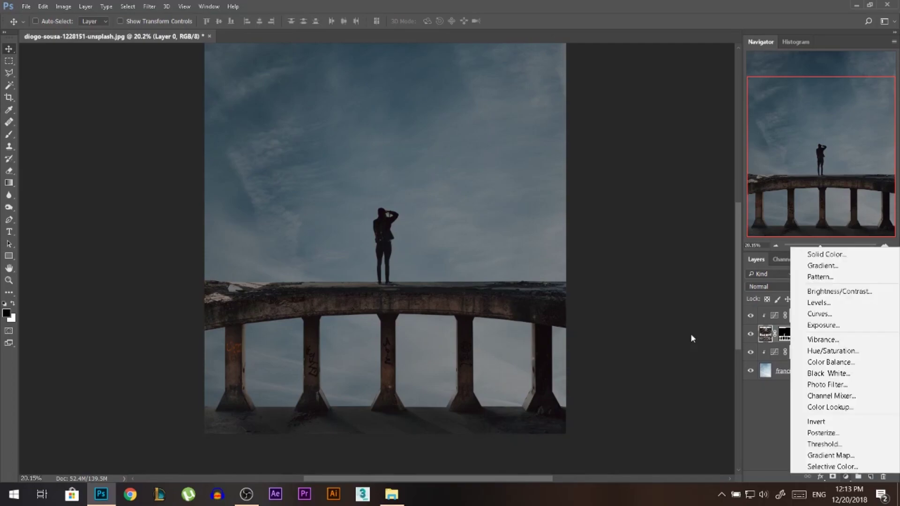
left_click(828, 351)
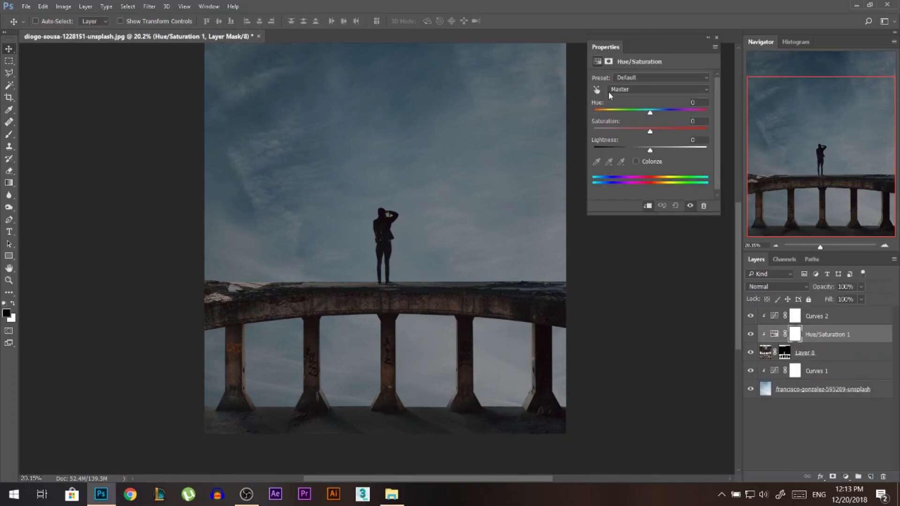
left_click_drag(640, 131, 510, 135)
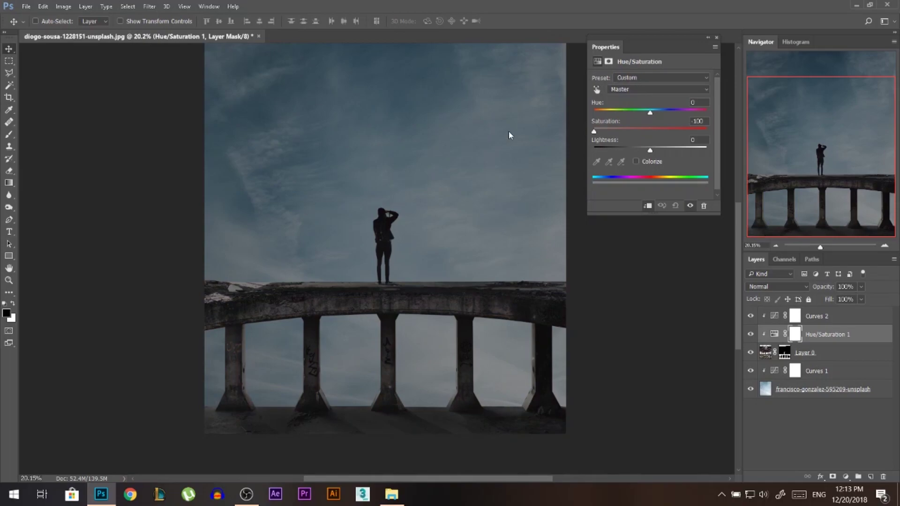
left_click_drag(593, 131, 650, 131)
- Lower Yellows saturation to -67 and Reds saturation to -47
left_click(639, 89)
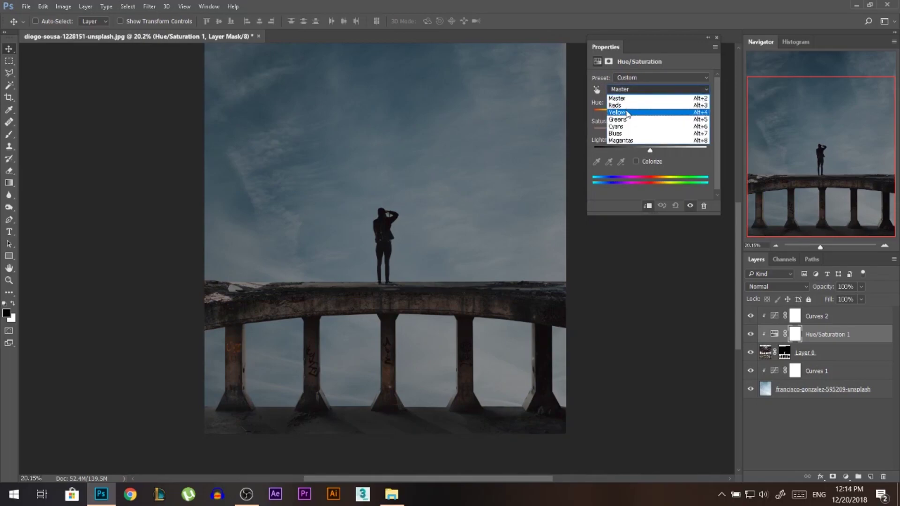
left_click(627, 113)
left_click_drag(627, 129, 612, 133)
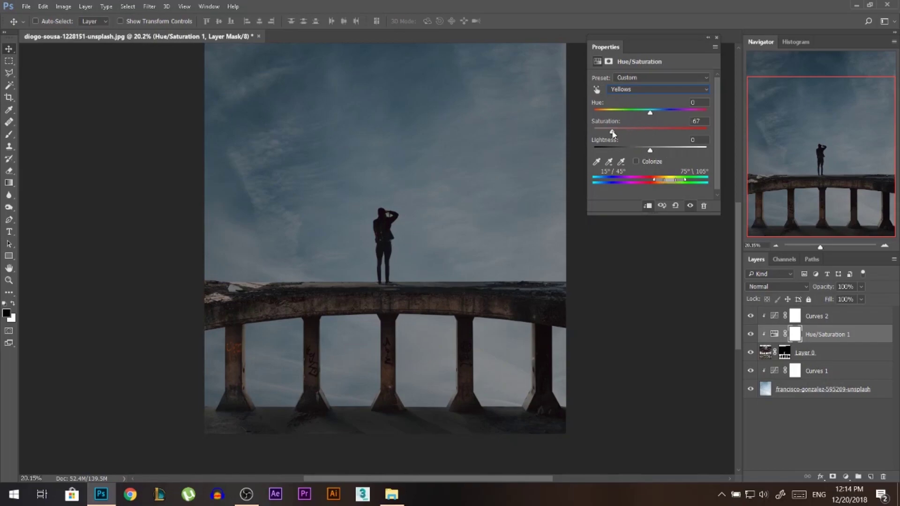
left_click(646, 89)
left_click(628, 101)
left_click(623, 131)
left_click(715, 38)
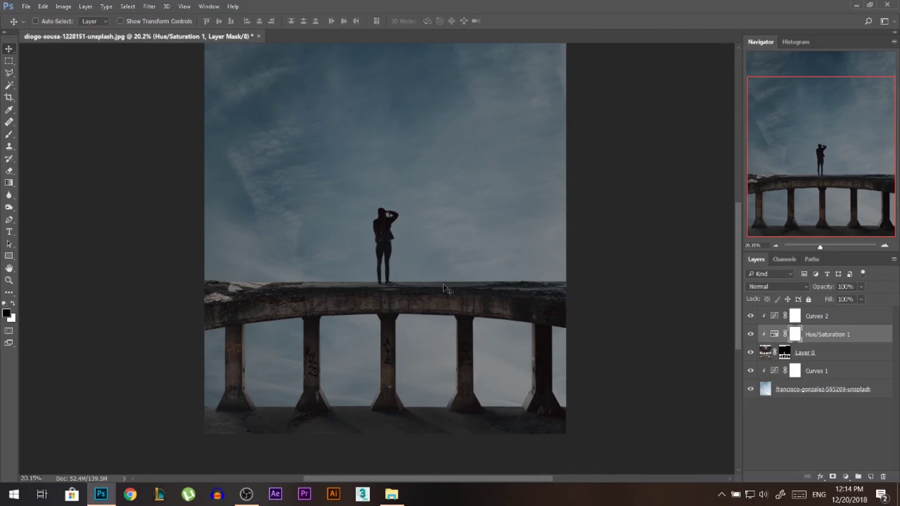
- Fit the whole image in view and select the Curves 2 layer
key("ctrl+minus")
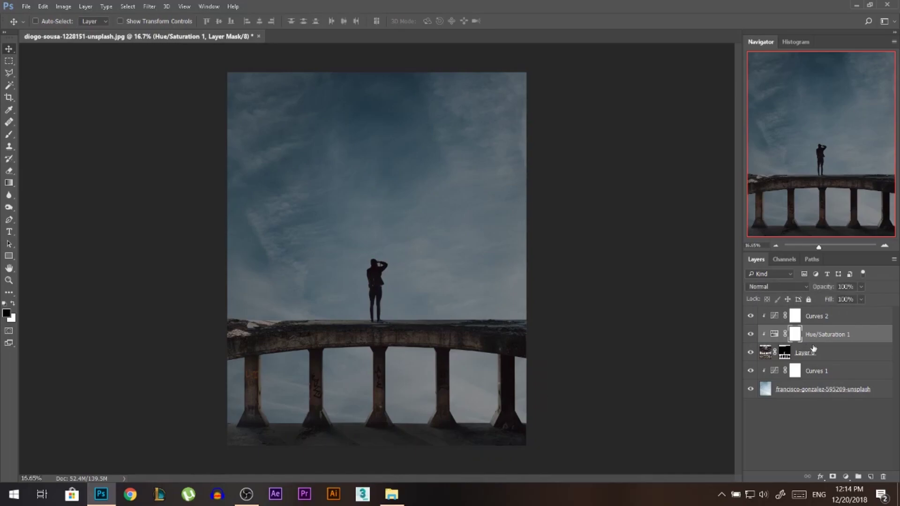
left_click(815, 317)
left_click(846, 476)
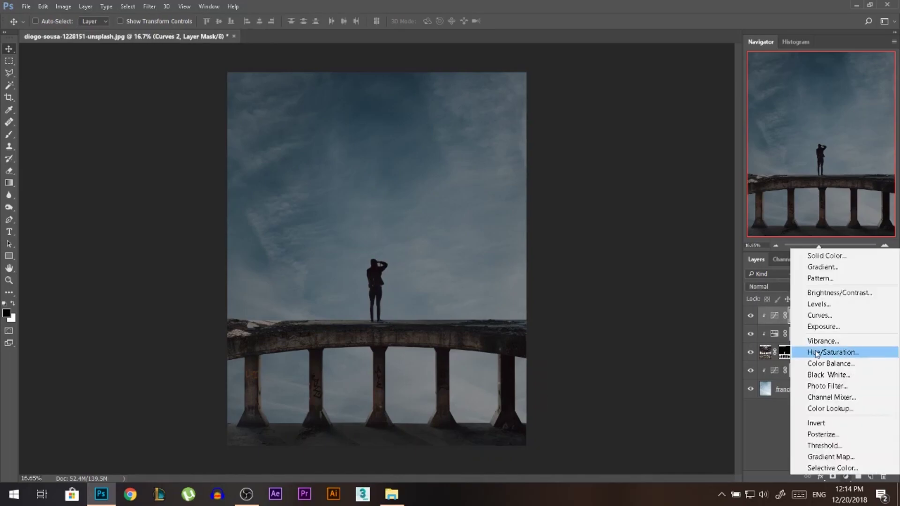
- Add a Color Balance adjustment clipped to the bridge, with Shadows Cyan–Red at -3
left_click(825, 342)
left_click(648, 207)
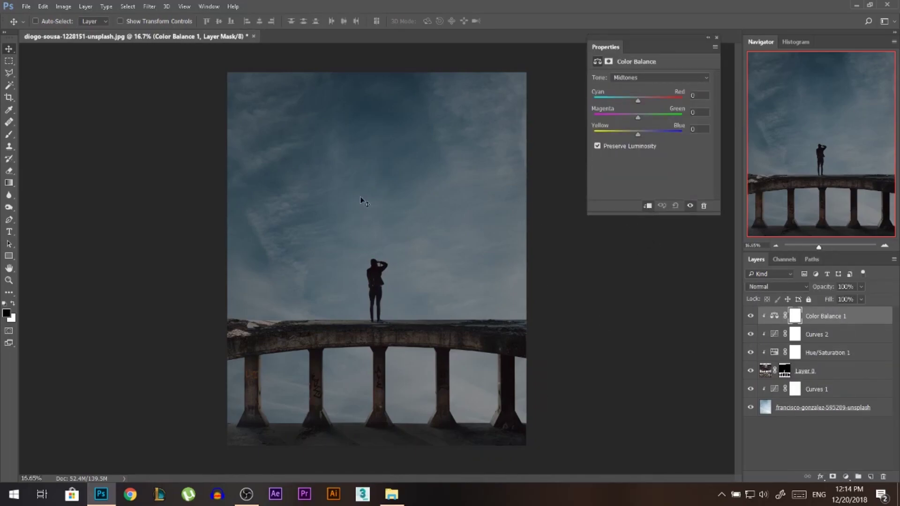
left_click(625, 78)
left_click(625, 79)
left_click(631, 98)
mouse_move(636, 100)
left_mouse_down()
mouse_move(603, 102)
mouse_move(636, 105)
left_mouse_up()
- Shift the Highlights Cyan–Red toward cyan to -14
left_click(641, 78)
left_click(631, 100)
left_click_drag(633, 100, 631, 101)
left_click(715, 38)
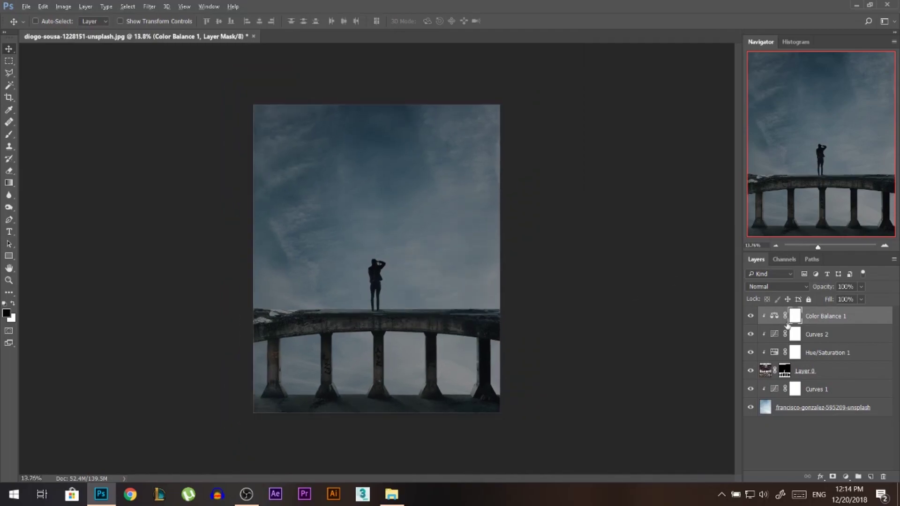
- Hide and show the grading adjustments repeatedly to compare the bridge before and after
left_click_drag(750, 352, 753, 323)
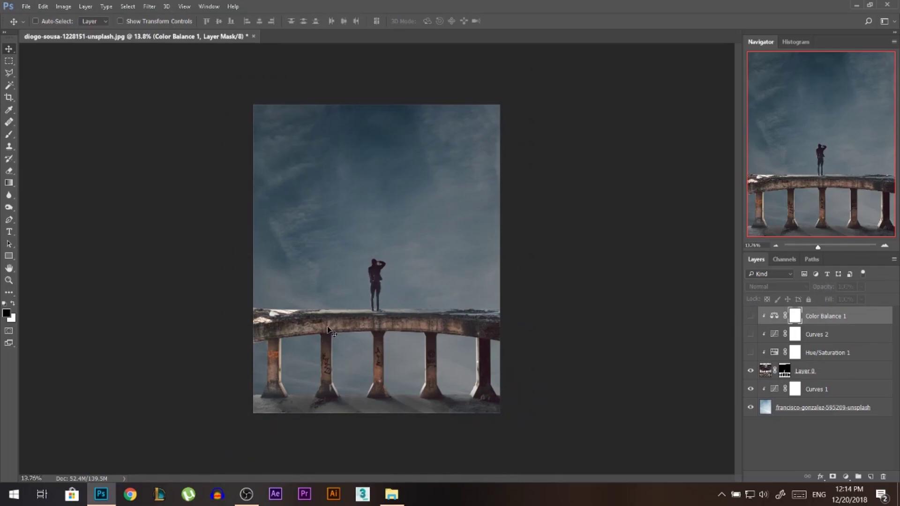
scroll(328, 330, "up", 3)
scroll(413, 311, "down", 1)
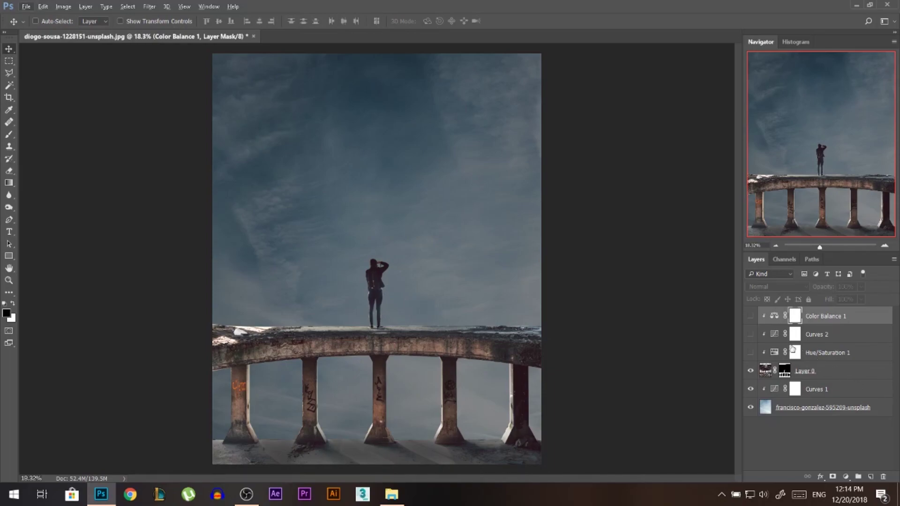
left_click(751, 338)
left_click(751, 338)
left_click(751, 338)
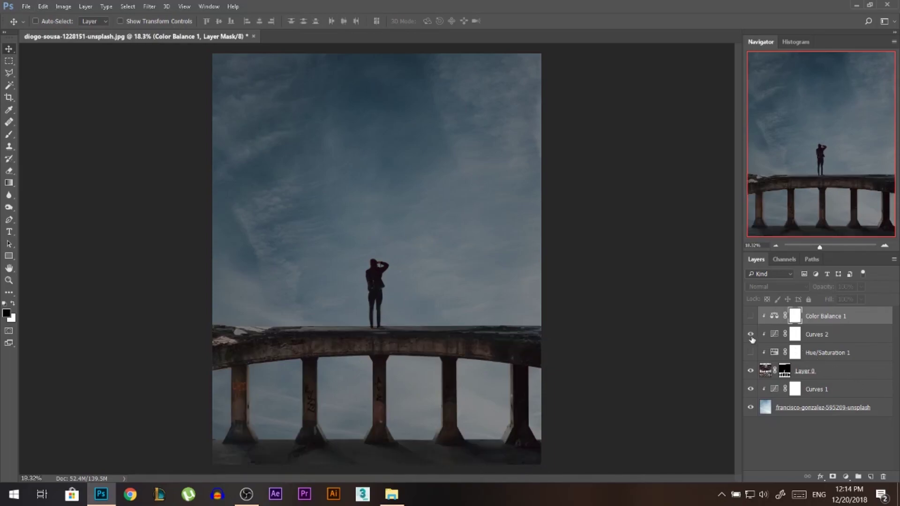
left_click(751, 338)
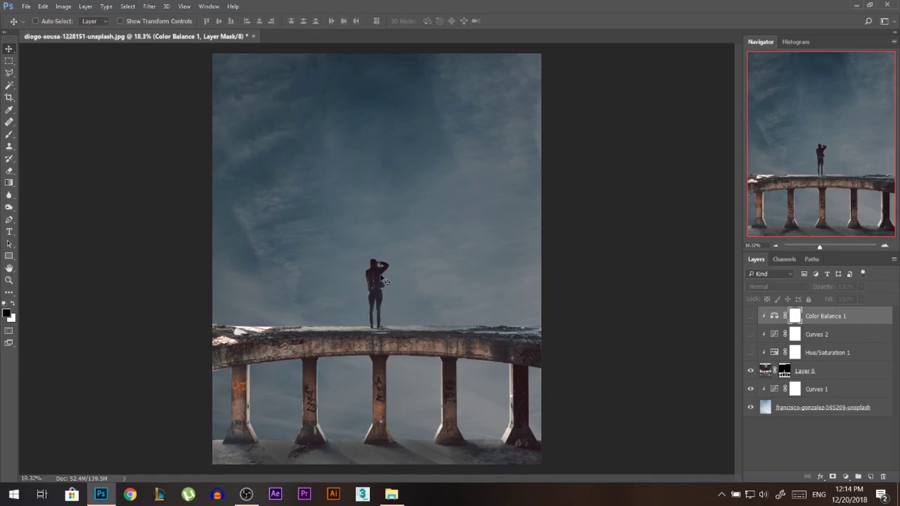
- Turn Curves 2 back on and open the You tube source folder holding the ghost photo
left_click(750, 335)
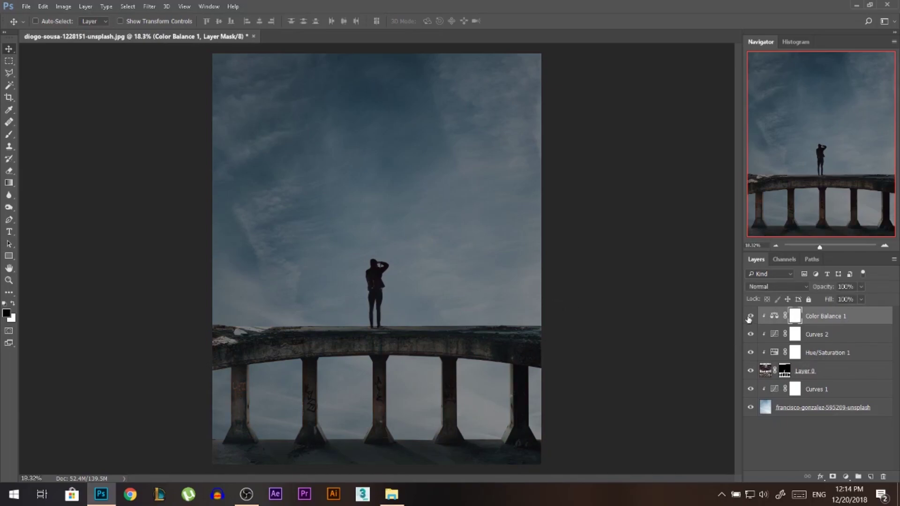
scroll(344, 328, "down", 2)
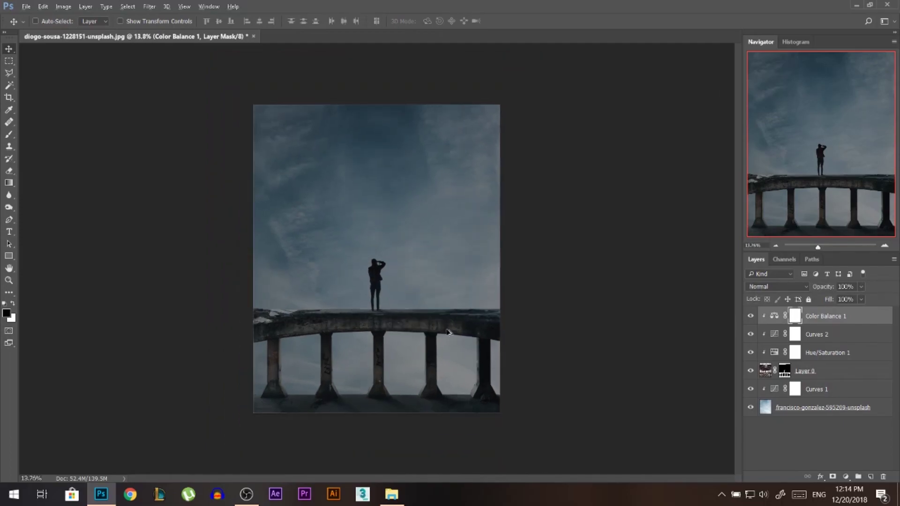
left_click(391, 494)
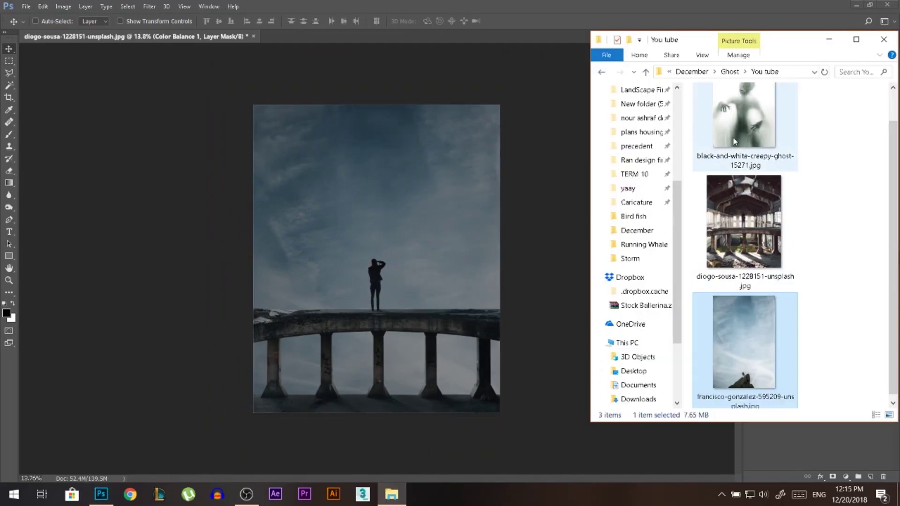
- Place the ghost image onto the canvas and set its blend mode to Multiply
left_click_drag(742, 342, 411, 293)
key("Return")
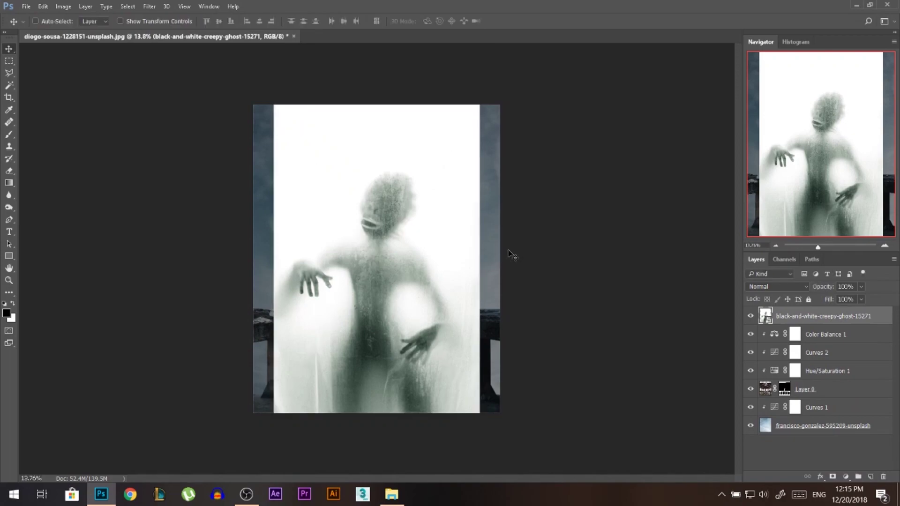
scroll(311, 260, "up", 1)
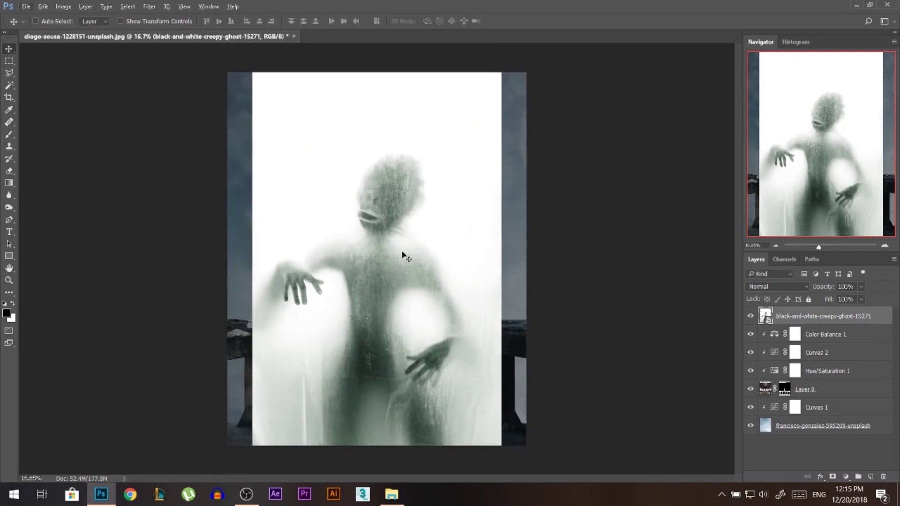
scroll(337, 247, "down", 1)
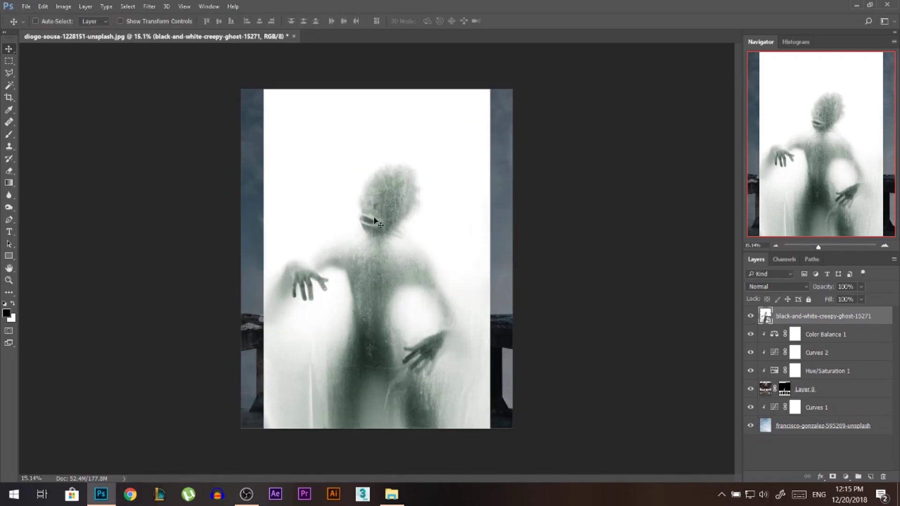
left_click(776, 286)
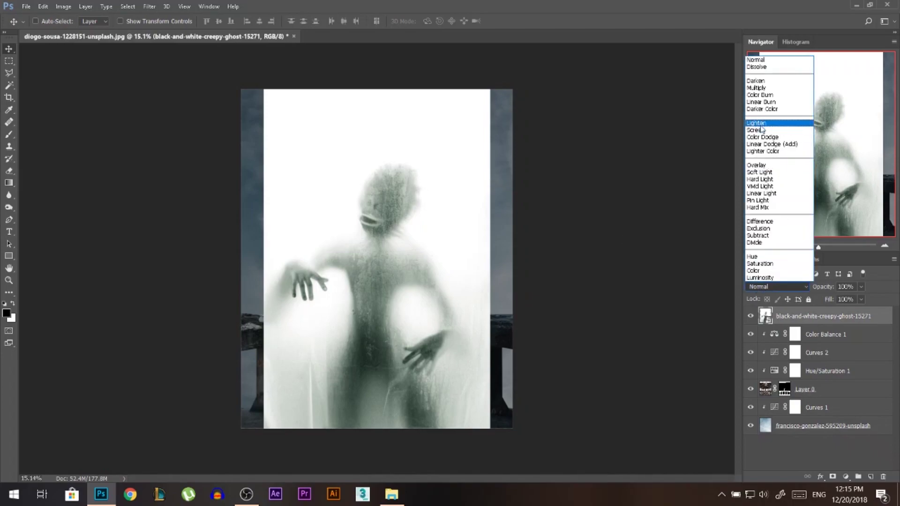
left_click(767, 89)
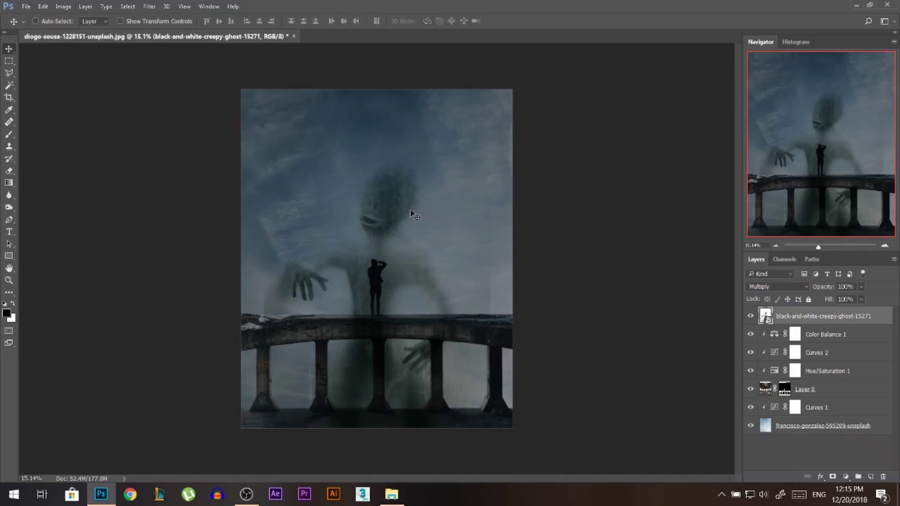
- Move the ghost layer below Layer 0 and rasterize it
left_click_drag(812, 323, 808, 398)
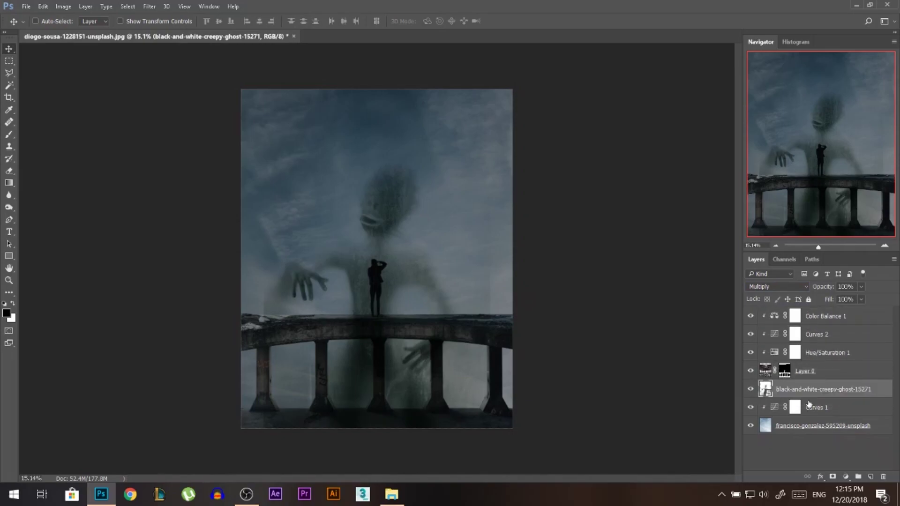
scroll(499, 281, "up", 3)
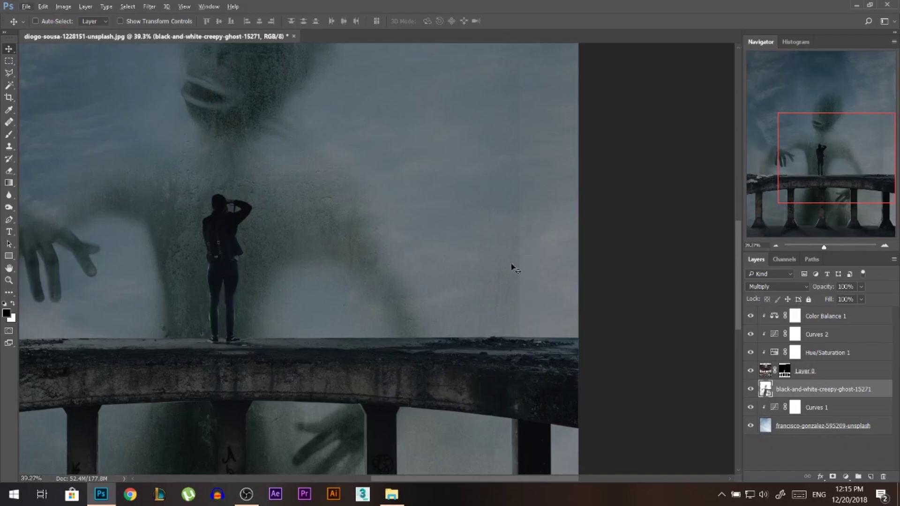
scroll(505, 341, "down", 2)
scroll(505, 340, "down", 1)
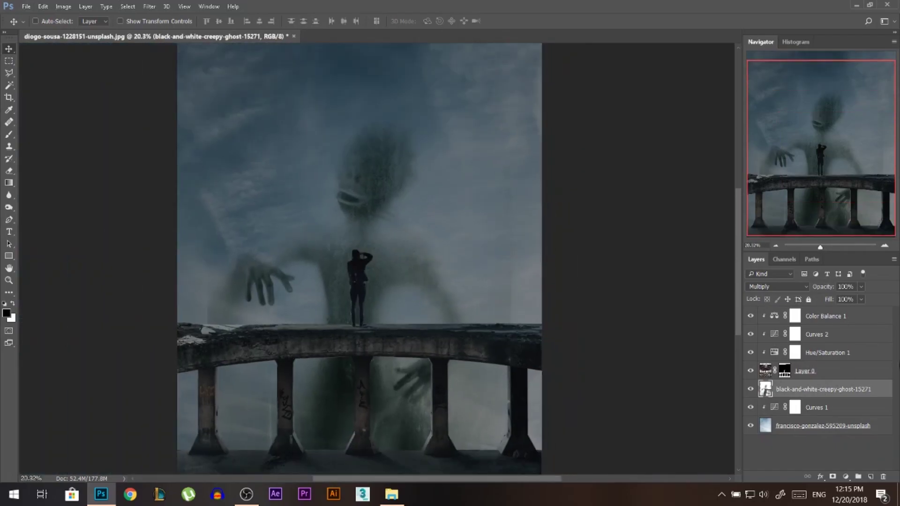
right_click(818, 391)
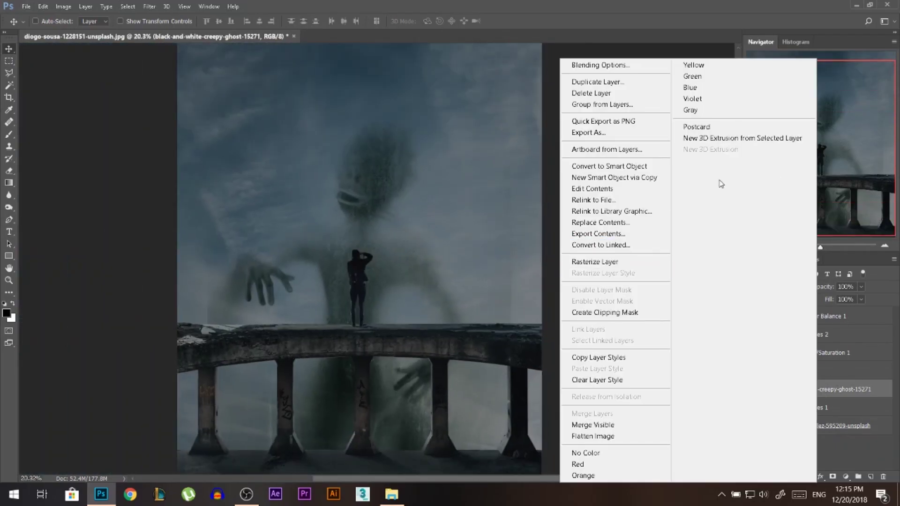
left_click(600, 261)
key("ctrl+0")
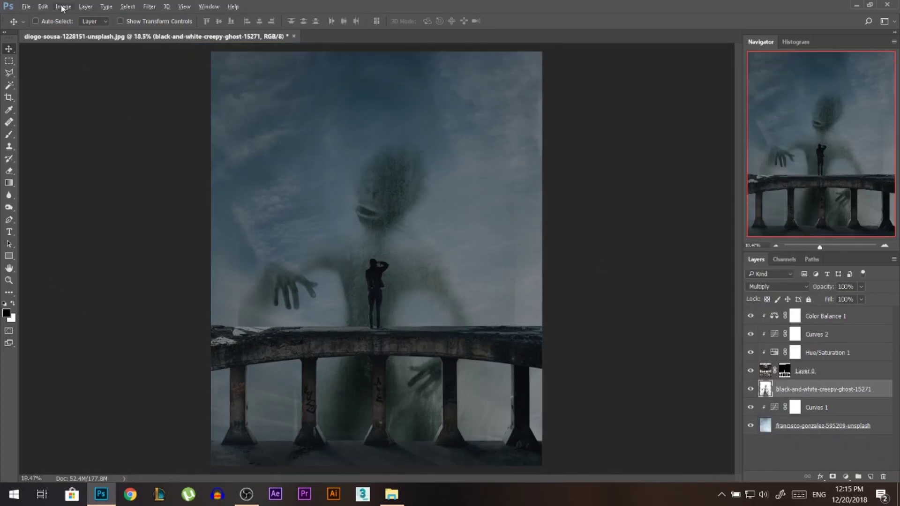
left_click(845, 476)
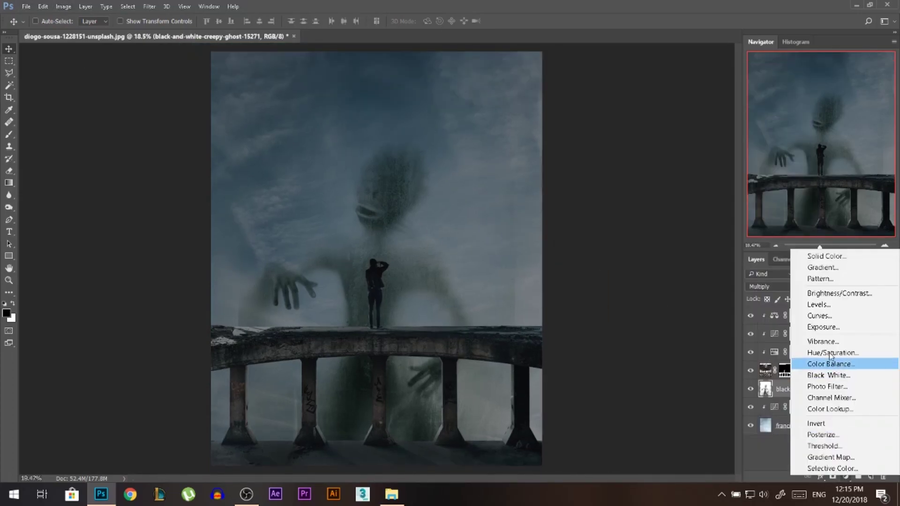
- Add a Curves 3 layer clipped to the ghost, bending the lower curve down to deepen its shadows
left_click(822, 315)
left_click(647, 205)
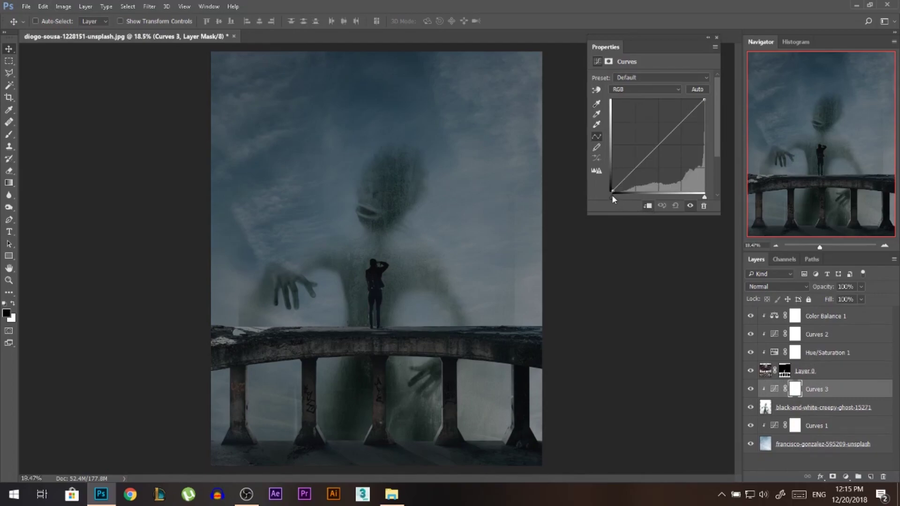
left_click_drag(611, 195, 688, 195)
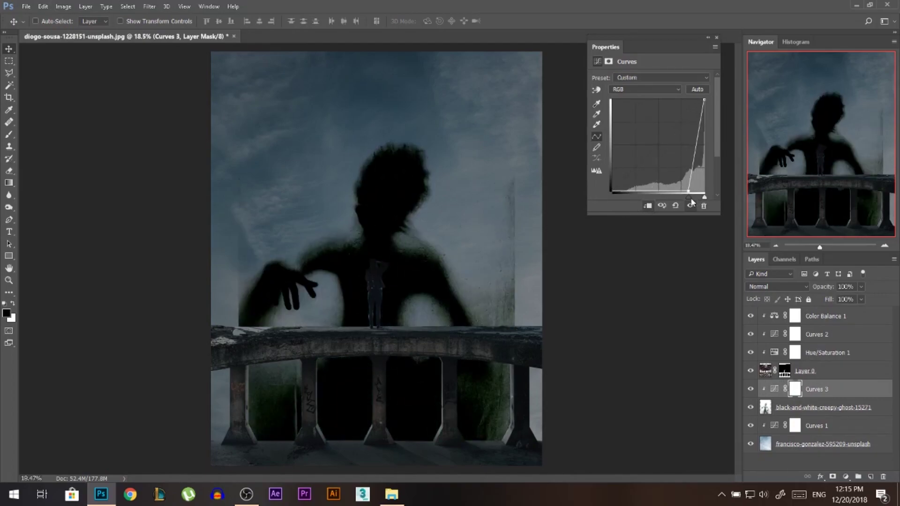
left_click(676, 205)
mouse_move(704, 99)
left_mouse_down()
mouse_move(688, 100)
mouse_move(716, 92)
mouse_move(699, 100)
left_mouse_up()
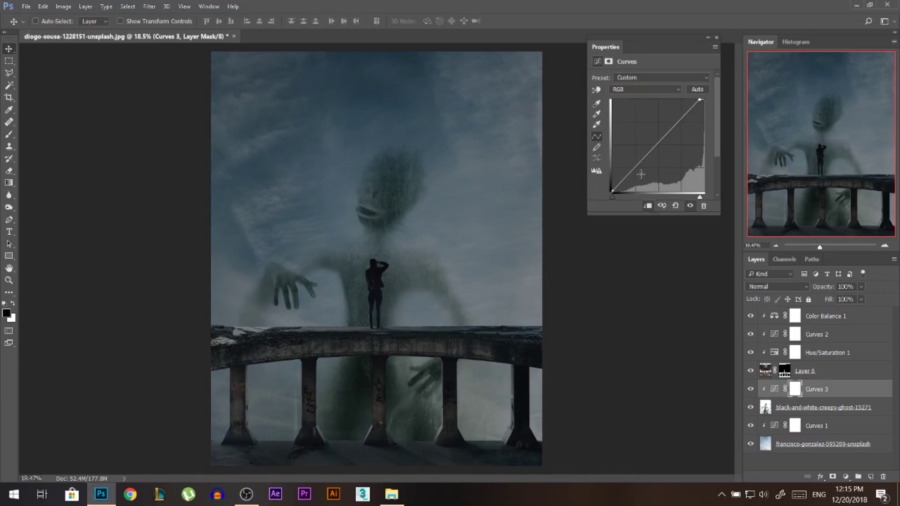
left_click_drag(633, 169, 634, 173)
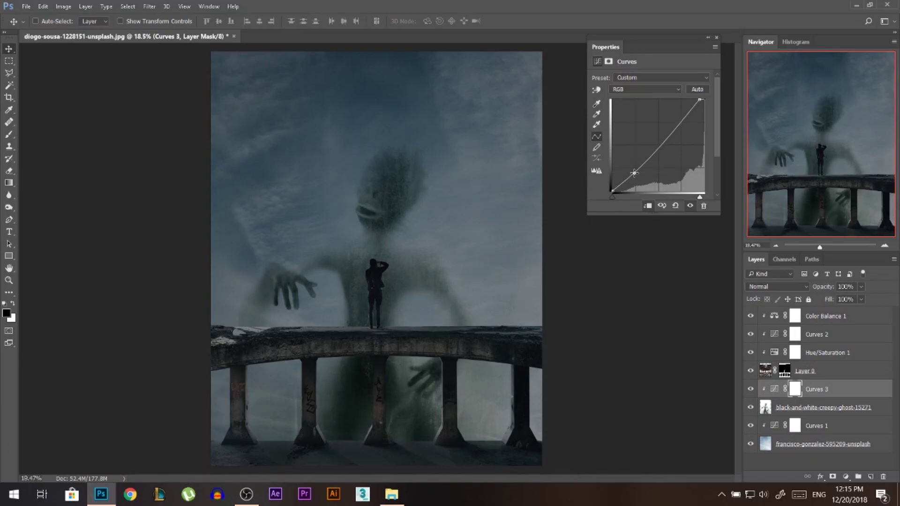
left_click(715, 38)
scroll(516, 221, "down", 2)
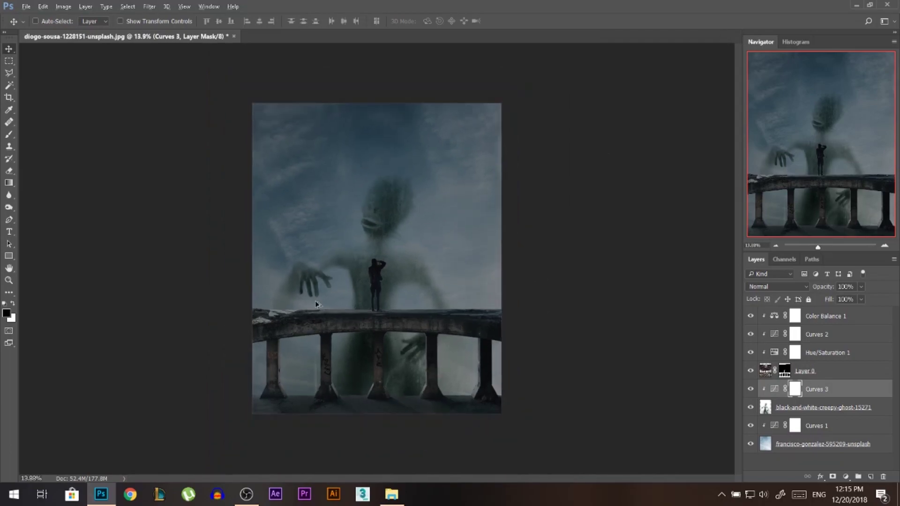
scroll(229, 300, "up", 8)
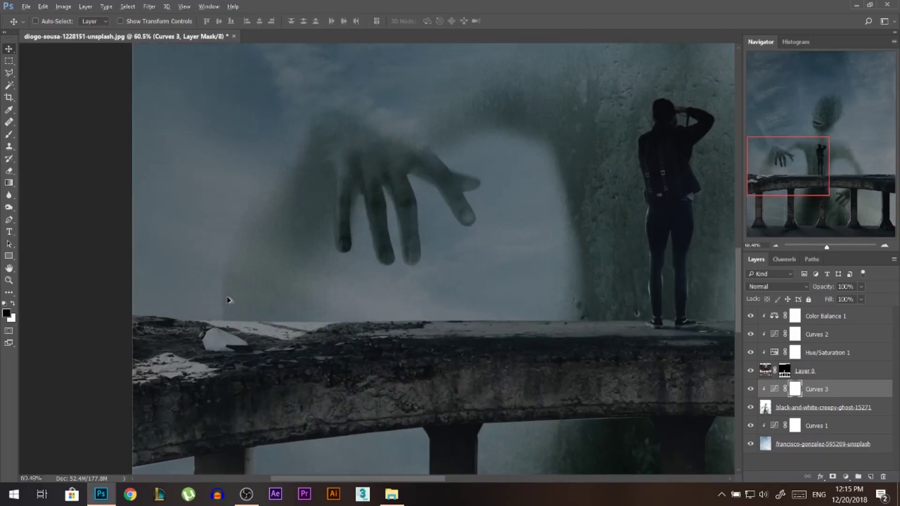
- Add a layer mask to the ghost and set up a soft 0% hardness, 76 px brush at 100% opacity
left_click(778, 411)
left_click(833, 476)
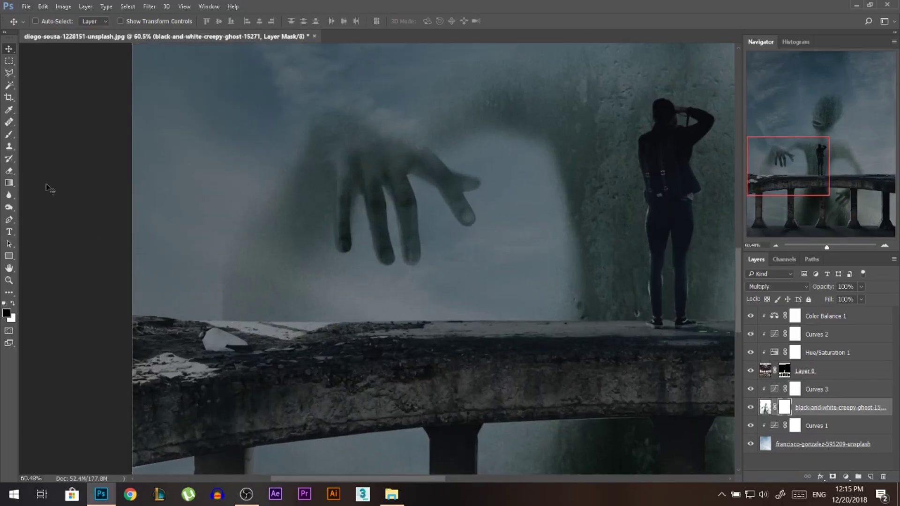
left_click(9, 135)
right_click(329, 203)
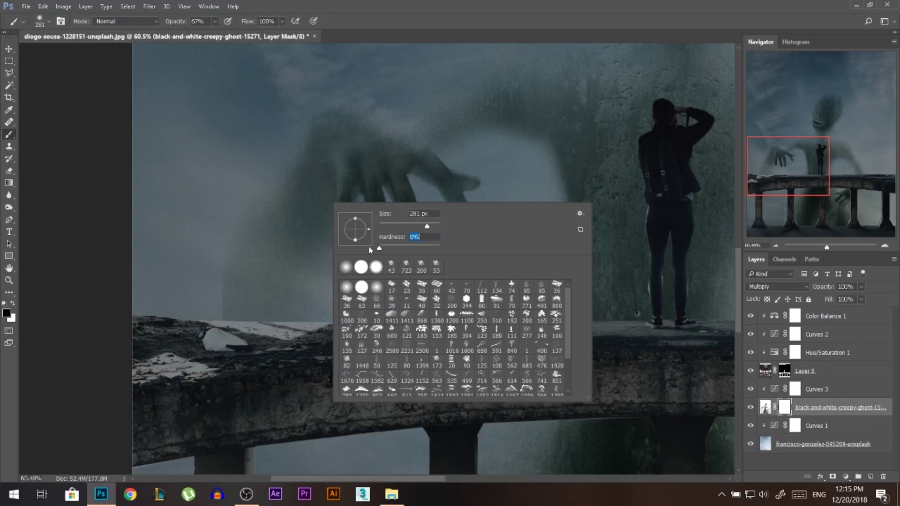
left_click(168, 23)
left_click_drag(168, 24, 185, 23)
right_click(217, 200)
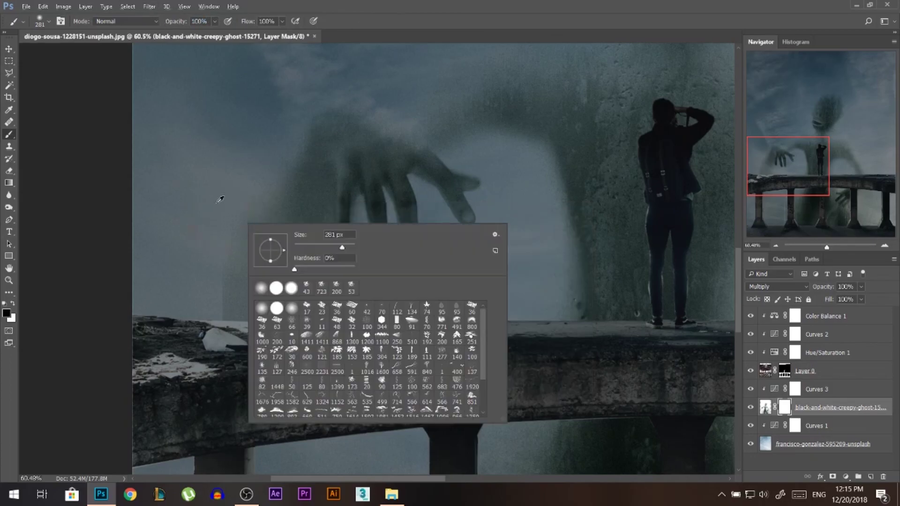
left_click_drag(216, 203, 186, 209)
- Mask the ghost off the bridge's left side and switch to the Move tool
mouse_move(215, 237)
left_mouse_down()
mouse_move(215, 405)
mouse_move(215, 250)
mouse_move(225, 423)
left_mouse_up()
scroll(309, 356, "down", 6)
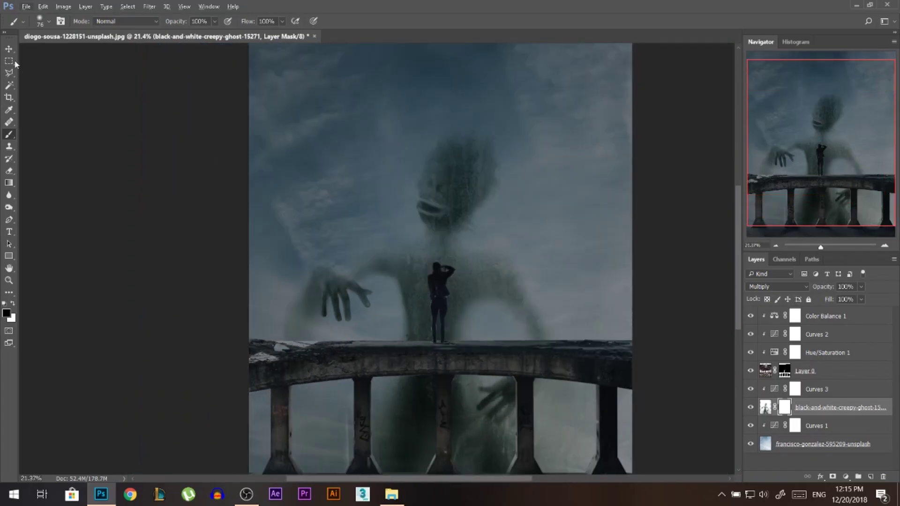
left_click(8, 49)
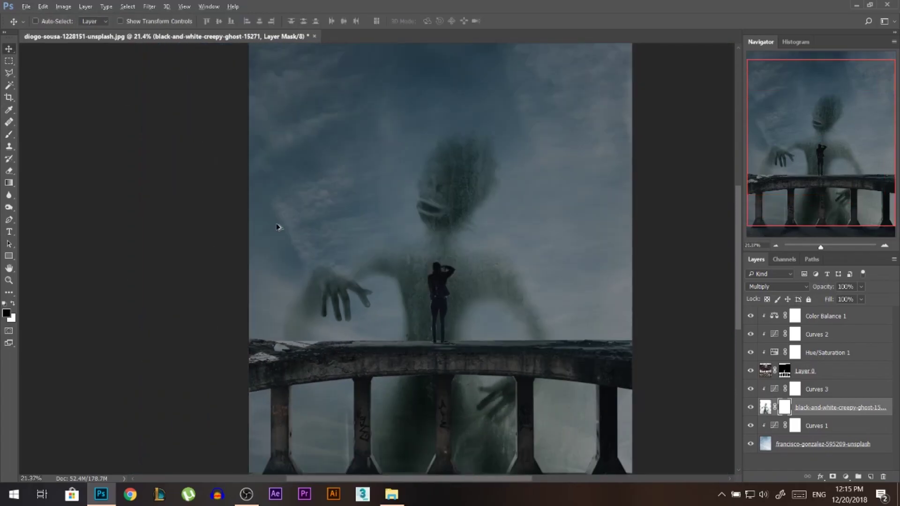
scroll(281, 226, "down", 2)
- Scale the ghost to about 143% and move it higher in the scene
key("ctrl+t")
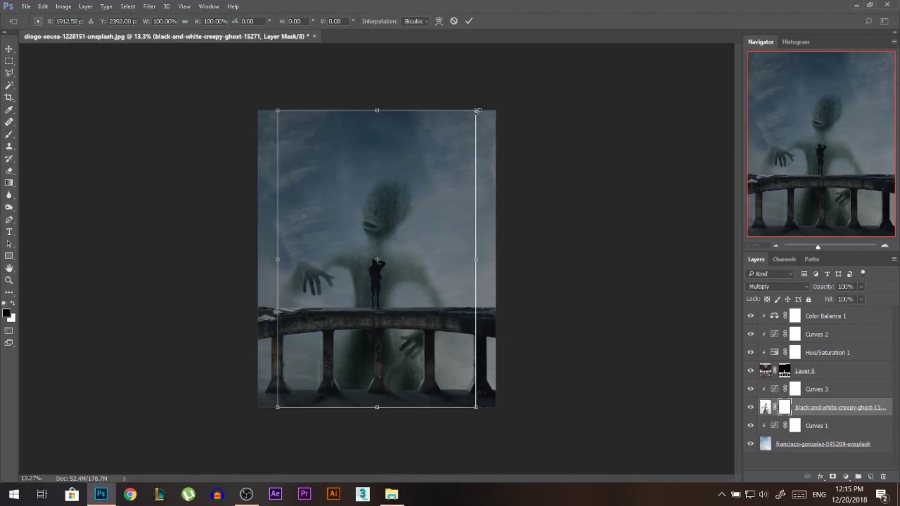
left_click_drag(477, 111, 518, 47)
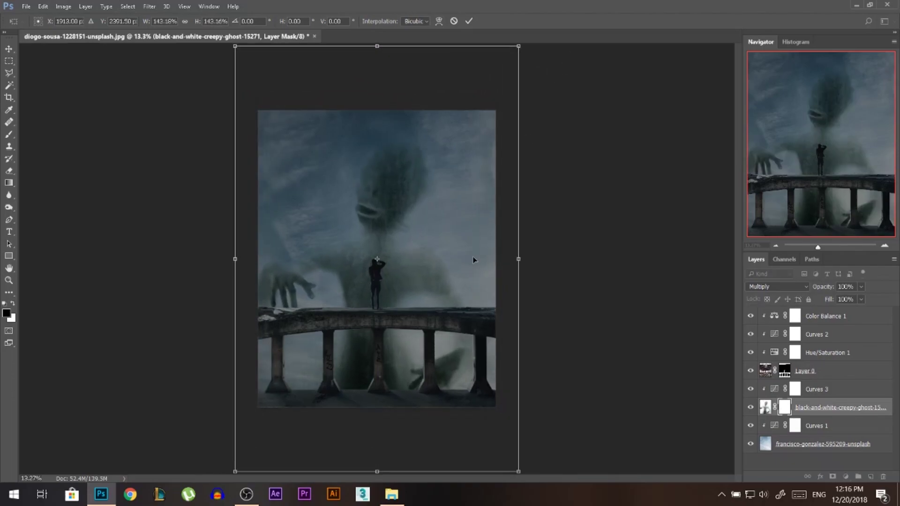
left_click_drag(473, 260, 474, 241)
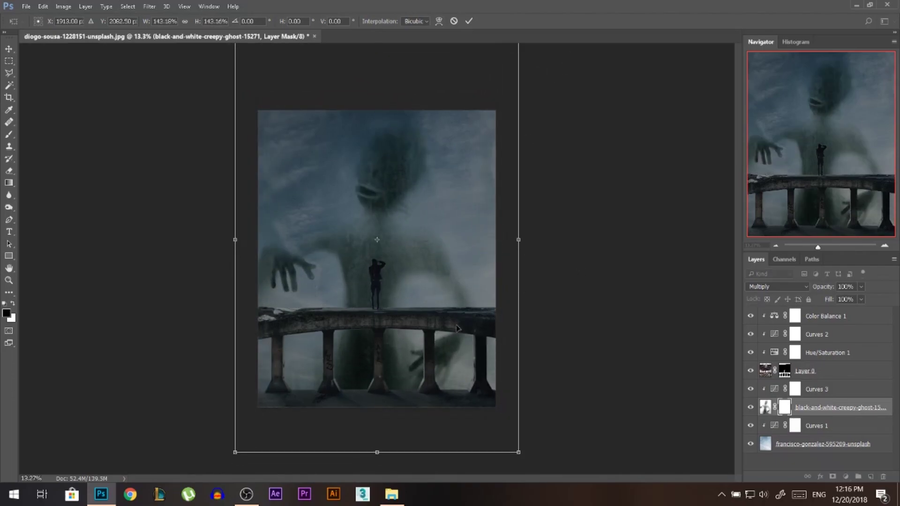
left_click_drag(457, 328, 457, 323)
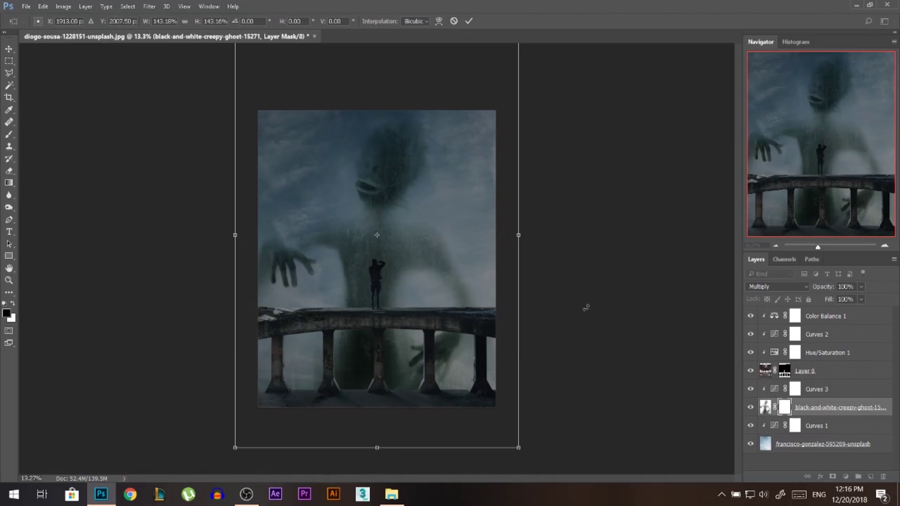
key("Return")
- Hide and show the ghost layer to compare the composite
scroll(406, 235, "up", 2)
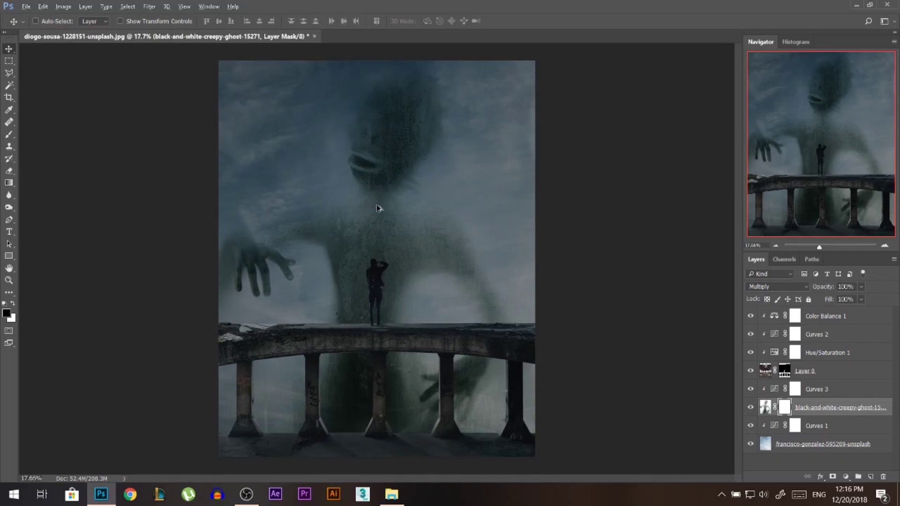
scroll(381, 203, "down", 1)
scroll(381, 203, "up", 1)
left_click(750, 409)
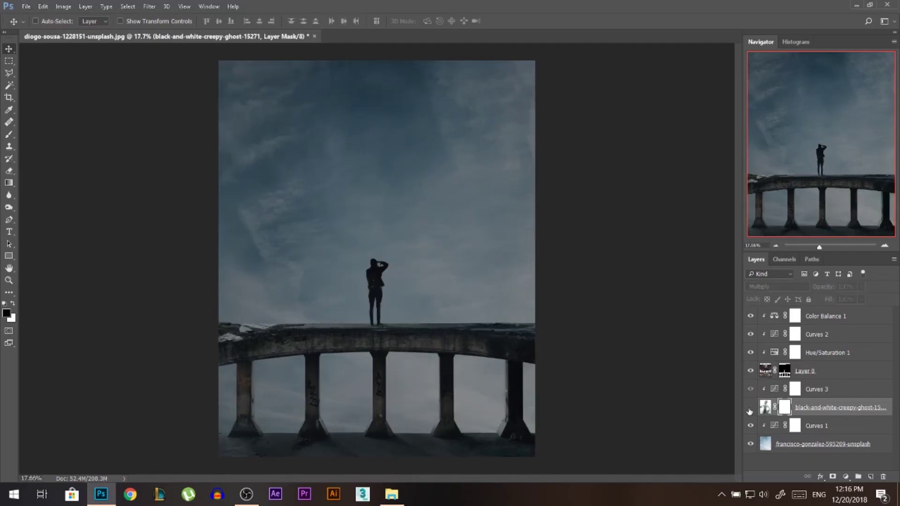
left_click(749, 407)
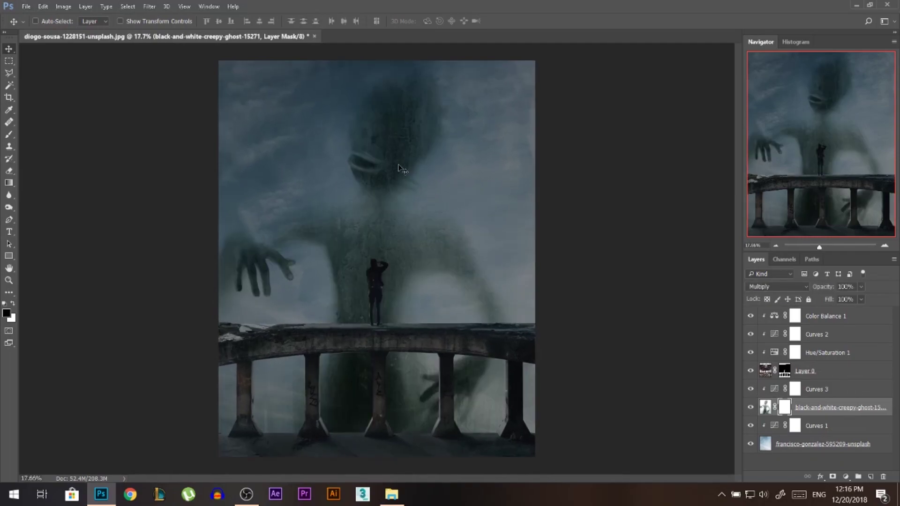
- Target the ghost image rather than its mask and zoom out to the whole composite
scroll(413, 267, "up", 3)
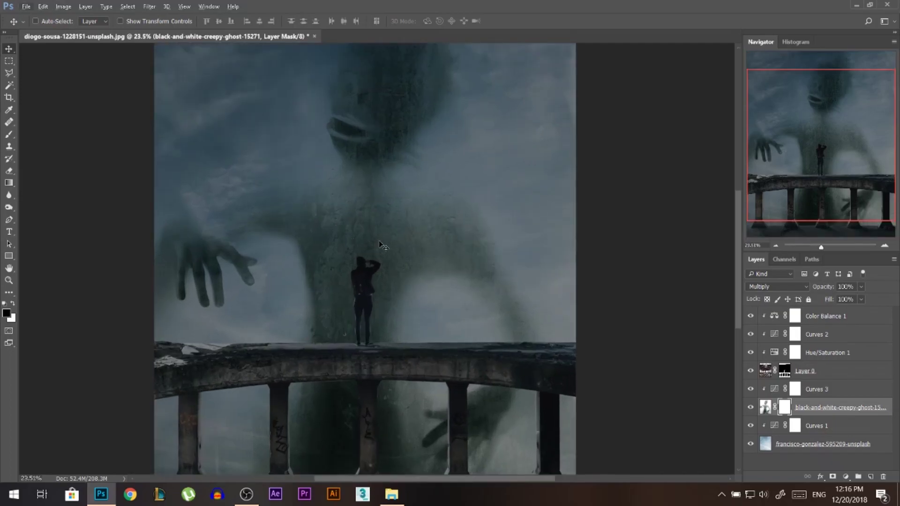
scroll(379, 245, "up", 1)
scroll(380, 247, "down", 1)
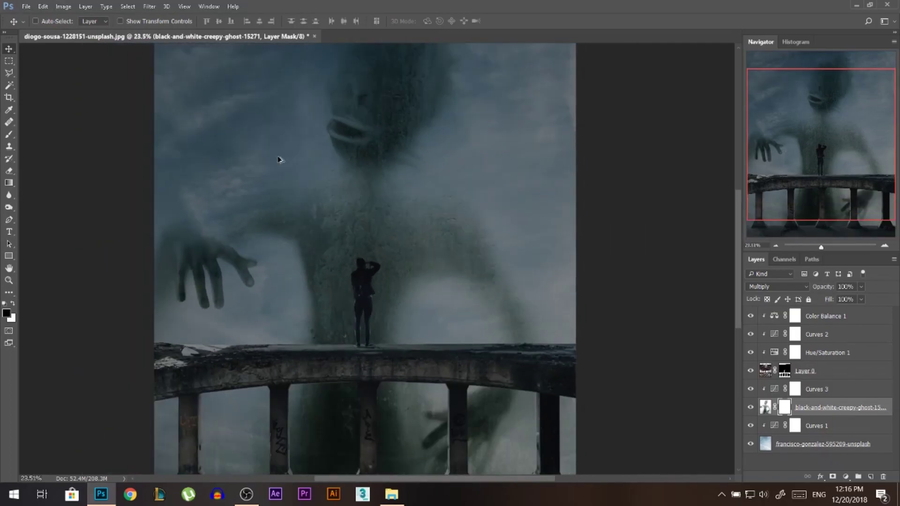
scroll(236, 133, "down", 1)
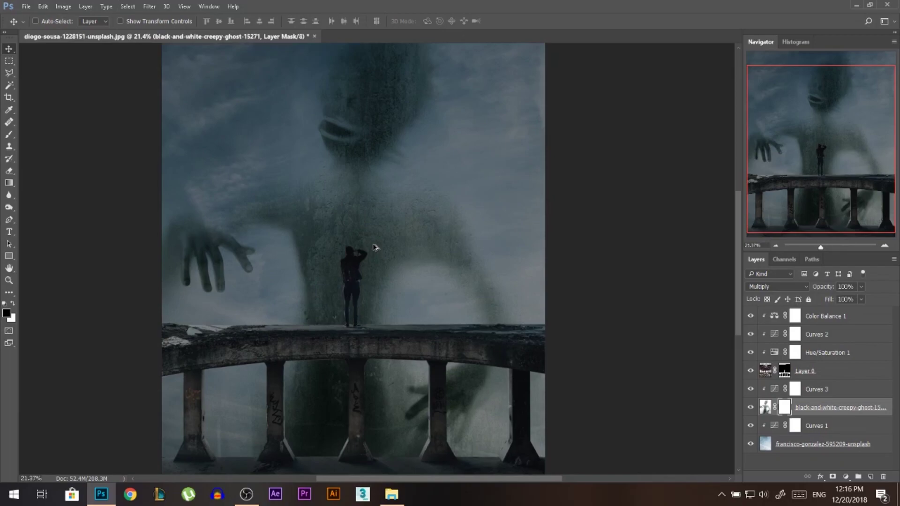
scroll(374, 244, "down", 1)
scroll(375, 242, "down", 1)
left_click(764, 407)
key("ctrl+semicolon")
key("ctrl+semicolon")
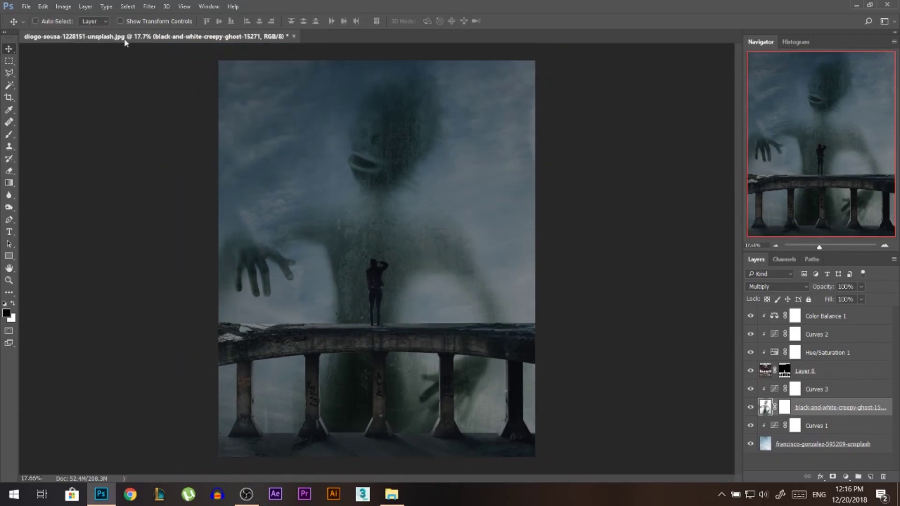
left_click(845, 477)
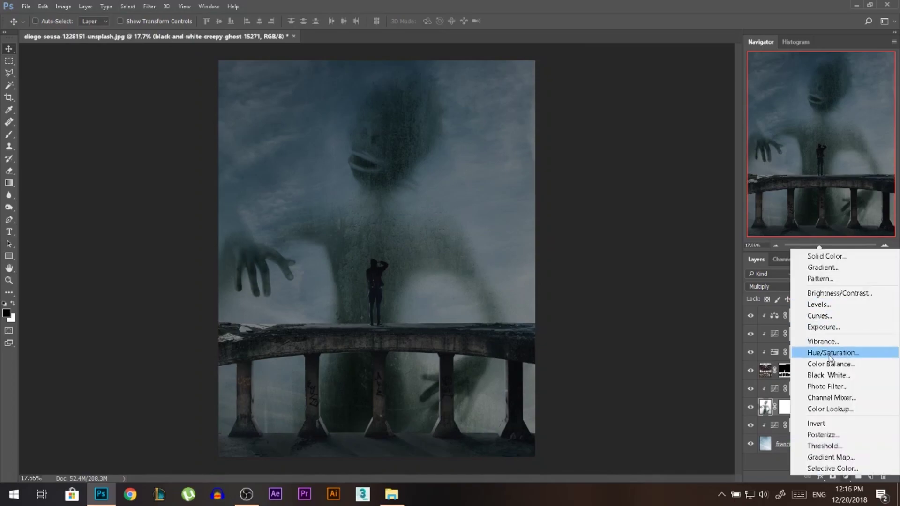
- Add a Color Balance adjustment with Shadows nudged toward cyan and Highlights Yellow–Blue at +5
left_click(830, 366)
left_click(636, 78)
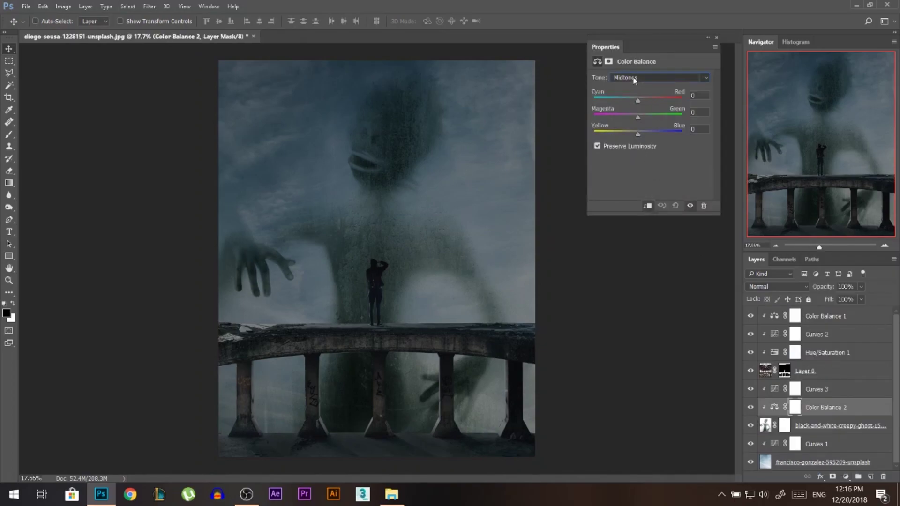
left_click(628, 85)
left_click_drag(638, 100, 634, 101)
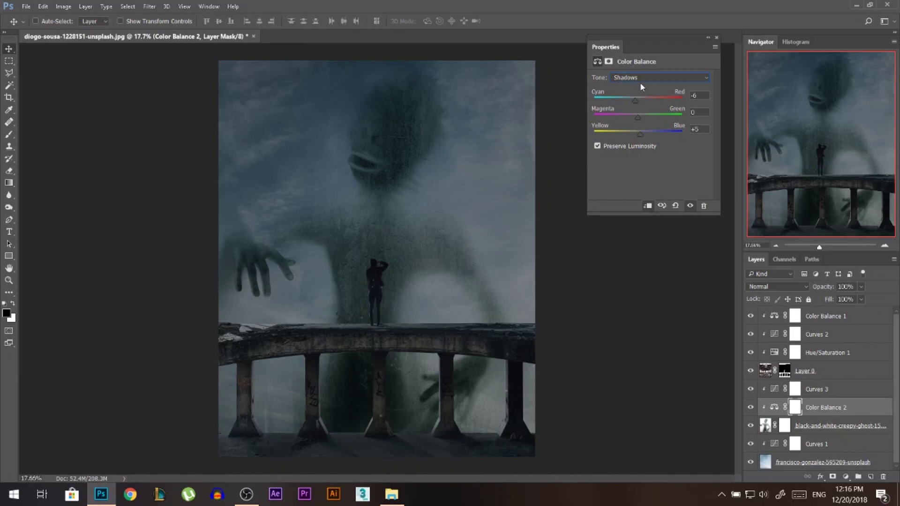
left_click(640, 79)
left_click(639, 101)
left_click_drag(641, 135, 641, 136)
left_click(716, 37)
- Compare the tint on and off, then lower the ghost layer's opacity to 84%
left_click(751, 408)
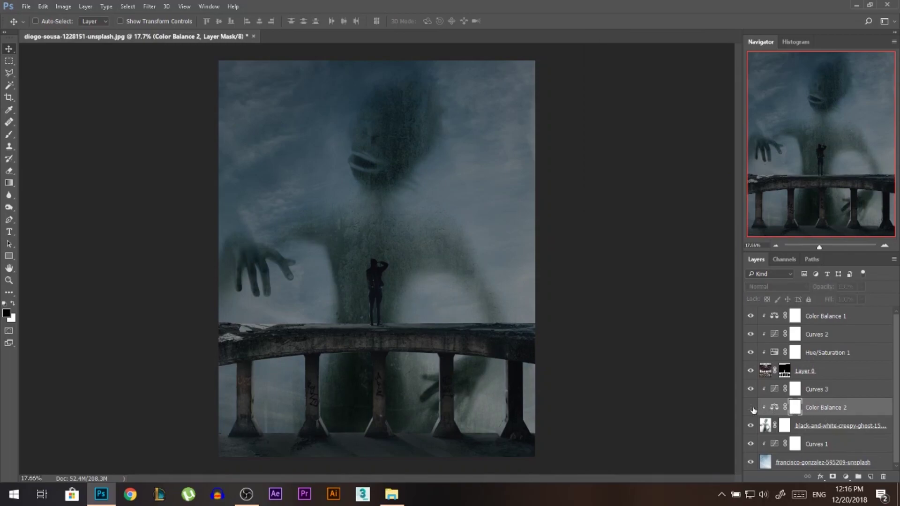
left_click(752, 409)
scroll(692, 365, "down", 2)
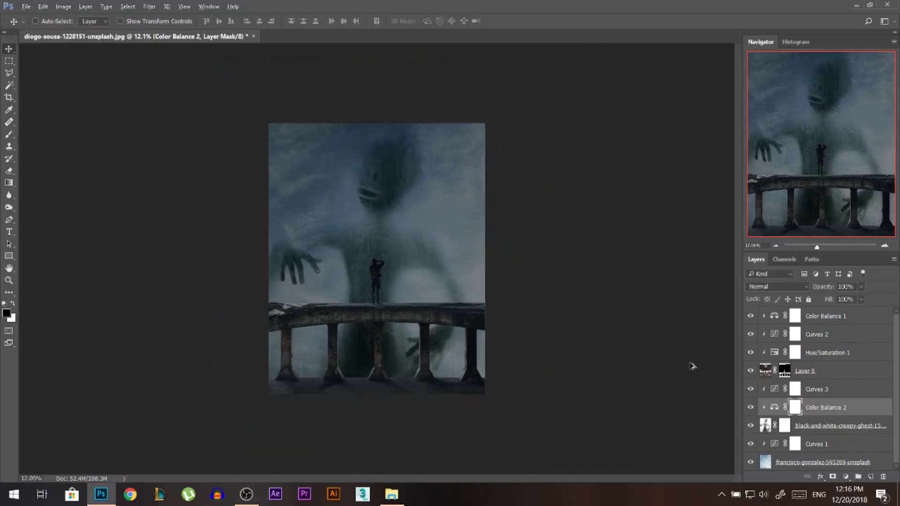
left_click(820, 427)
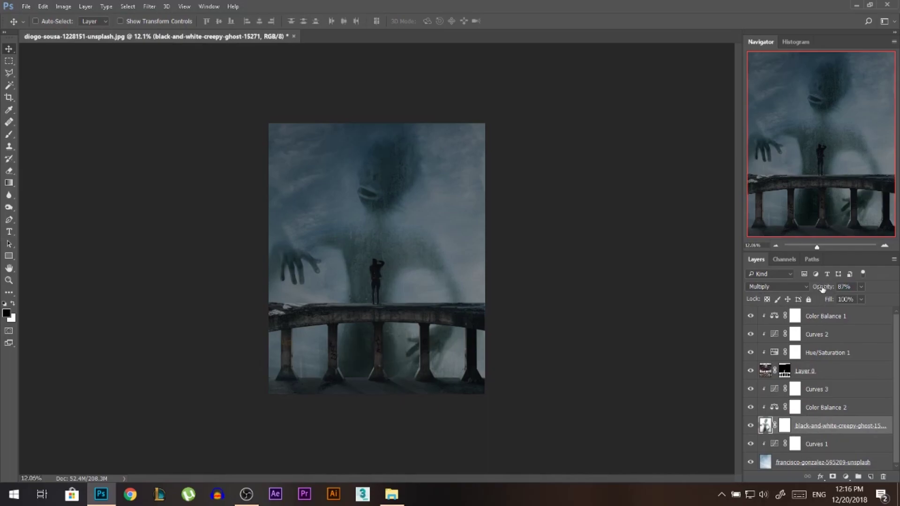
left_click_drag(822, 289, 820, 289)
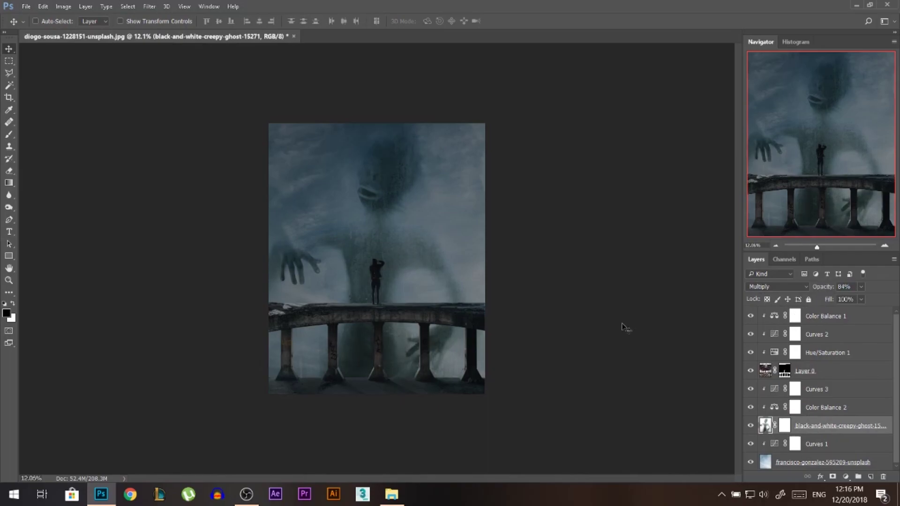
scroll(366, 153, "up", 2)
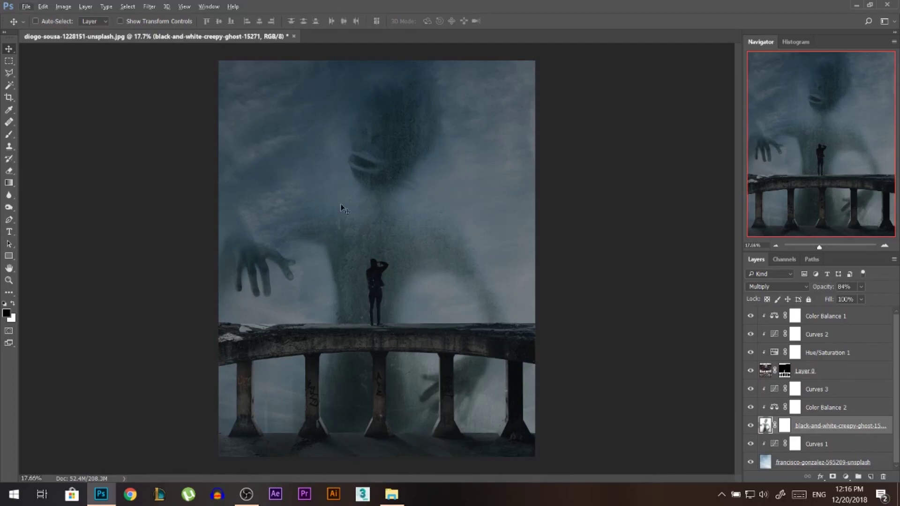
scroll(456, 263, "down", 2)
scroll(412, 322, "up", 1)
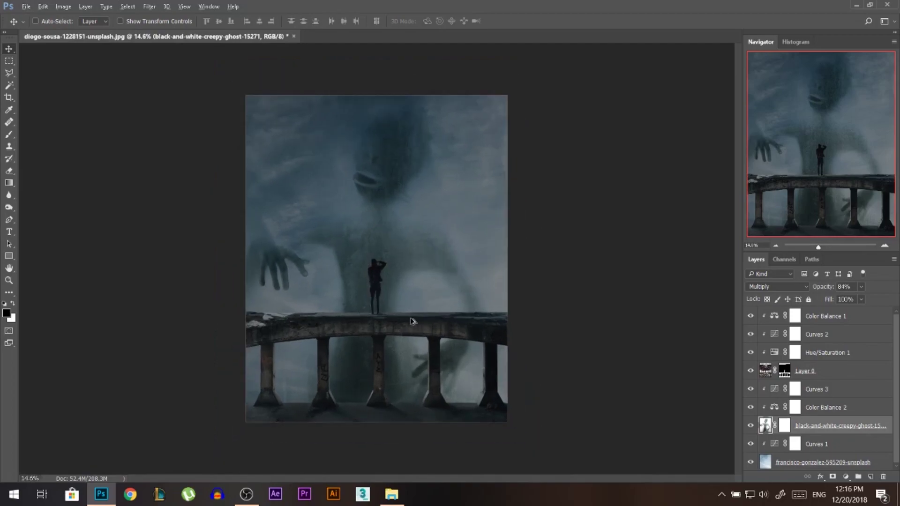
- Compare the bridge with Curves 2 hidden and shown, then target the Color Balance 1 layer
left_click(801, 317)
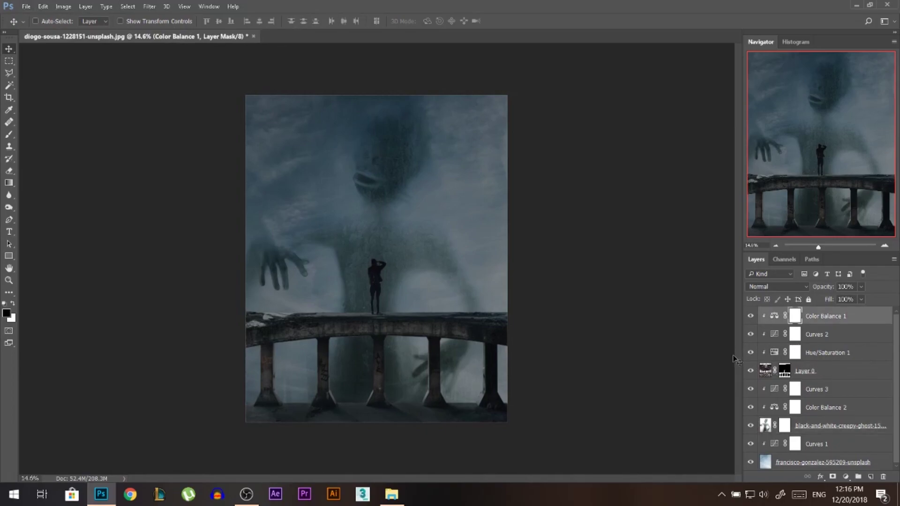
scroll(385, 176, "up", 1)
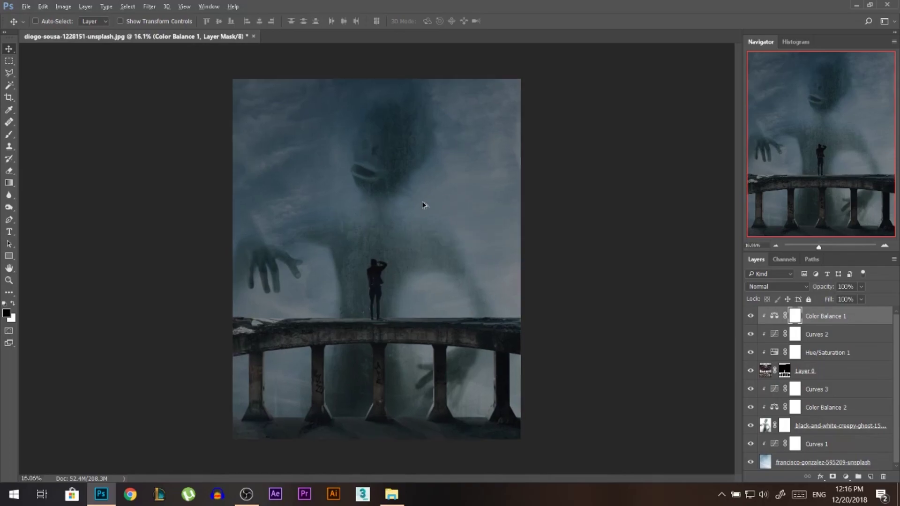
left_click(750, 334)
left_click(750, 334)
left_click(835, 319)
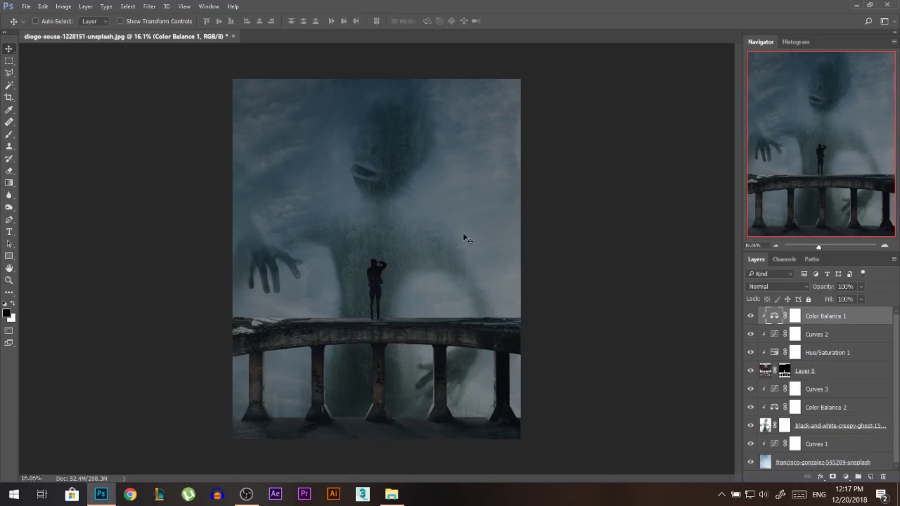
- Add a top Curves 4 layer darkening midtones and moving the white point in, comparing it on/off
left_click(845, 476)
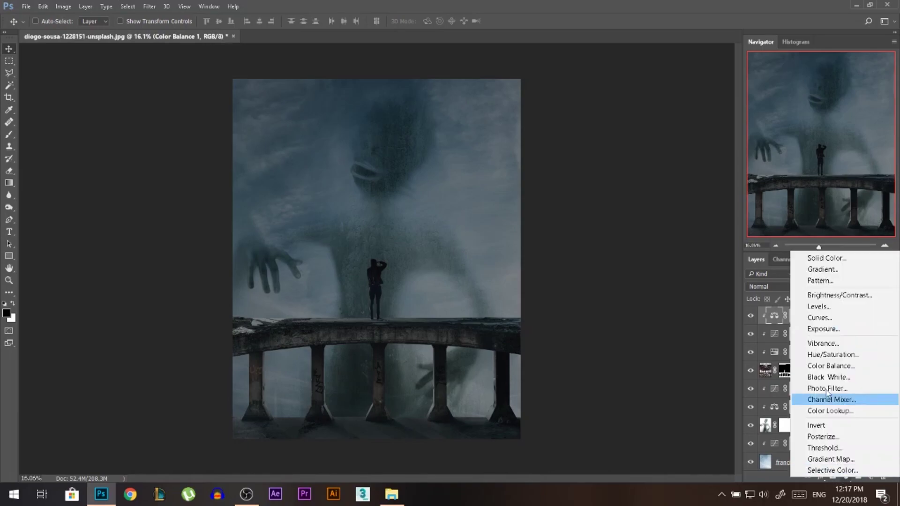
left_click(819, 317)
scroll(568, 287, "down", 2)
left_click_drag(614, 189, 598, 186)
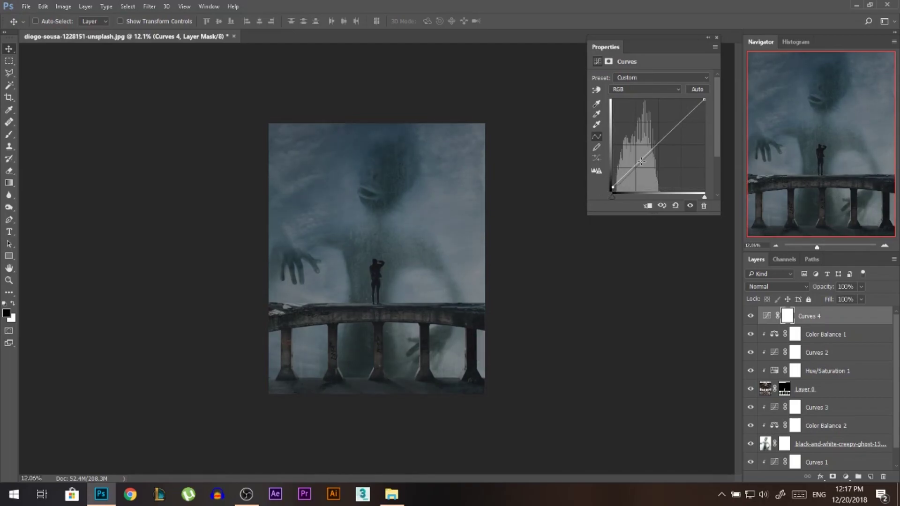
left_click_drag(638, 164, 637, 167)
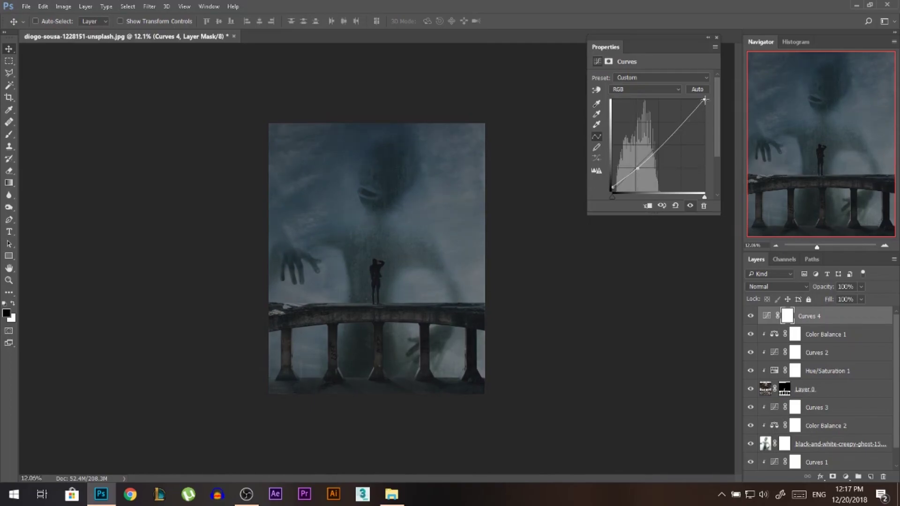
mouse_move(704, 100)
left_mouse_down()
mouse_move(682, 100)
mouse_move(697, 99)
left_mouse_up()
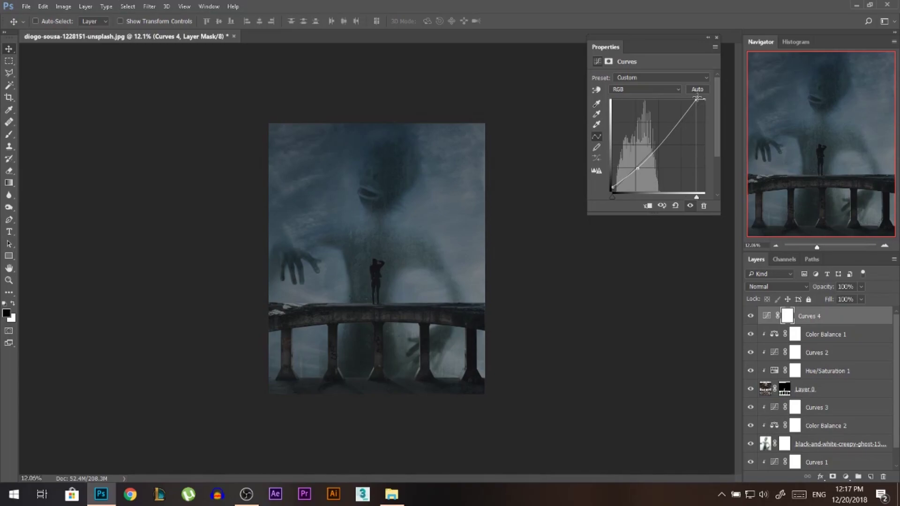
left_click(716, 38)
scroll(370, 247, "up", 1)
left_click(751, 318)
left_click(750, 317)
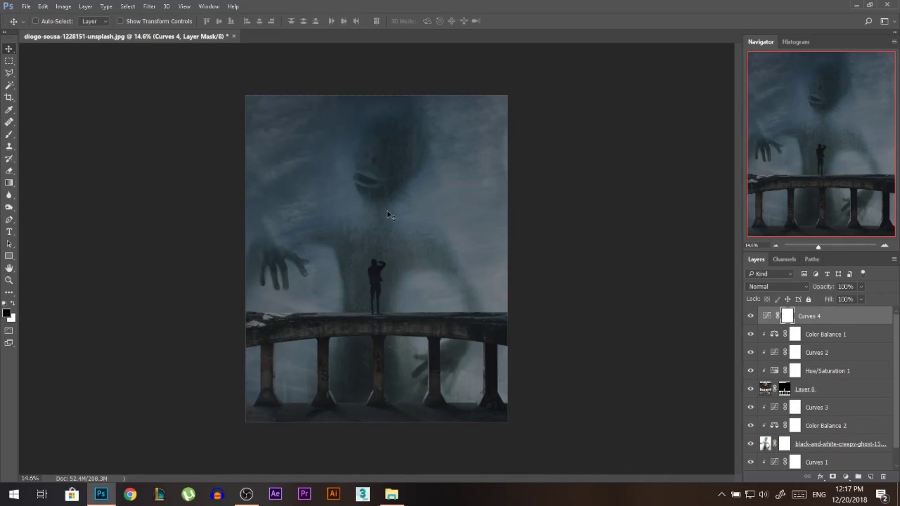
- Add a Photo Filter adjustment, trying Cooling Filter (80) before settling on Sepia at 25% density
left_click(845, 476)
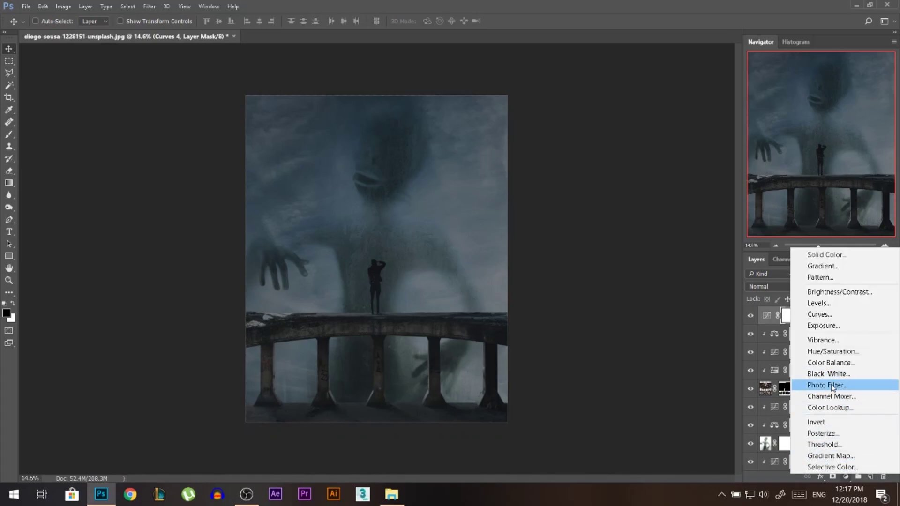
left_click(827, 386)
left_click(646, 78)
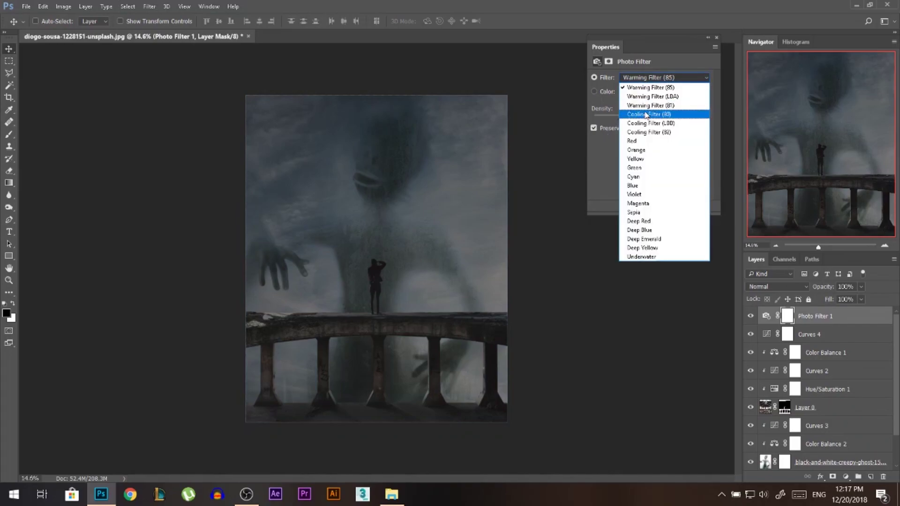
left_click(646, 107)
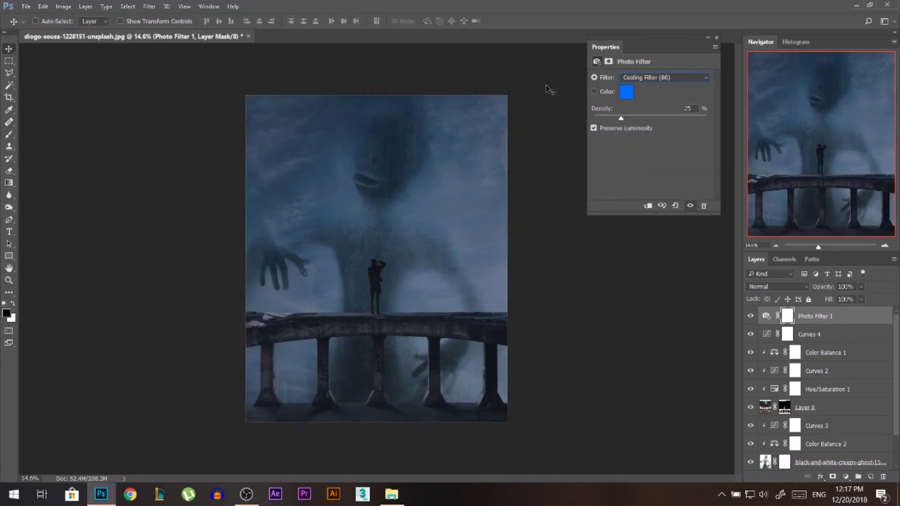
left_click(645, 78)
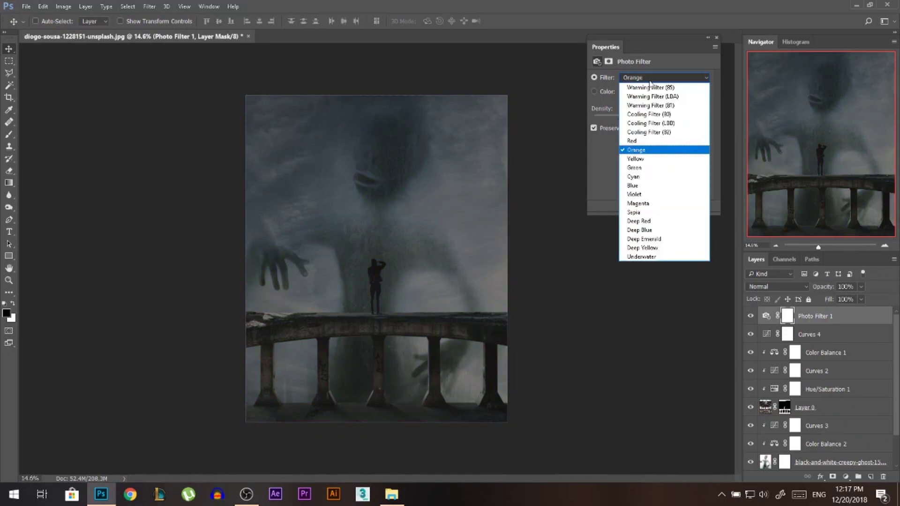
left_click(640, 208)
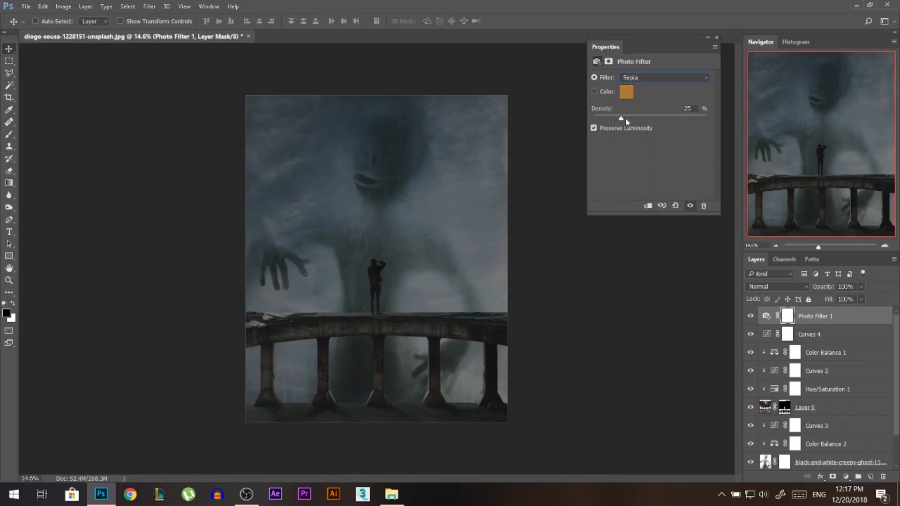
left_click(716, 37)
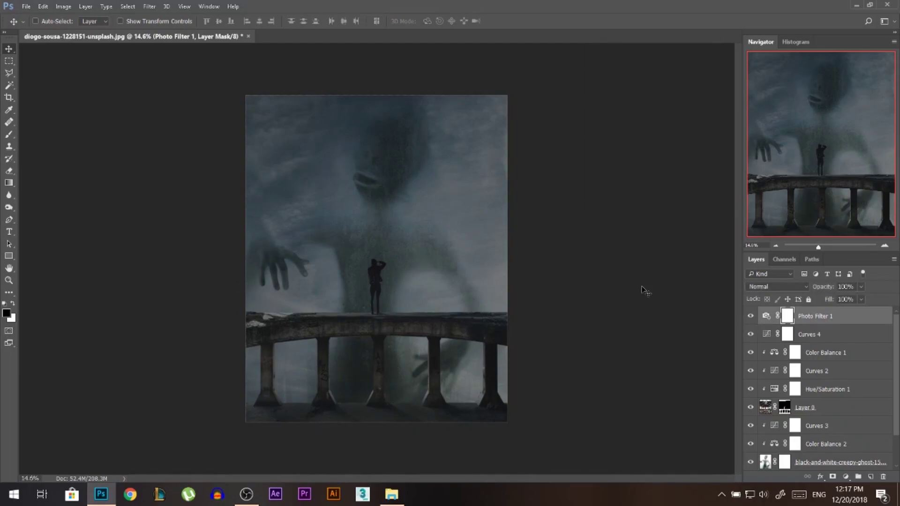
- Add a Color Balance adjustment layer and shift the shadows toward cyan (Cyan-Red -7)
left_click(846, 477)
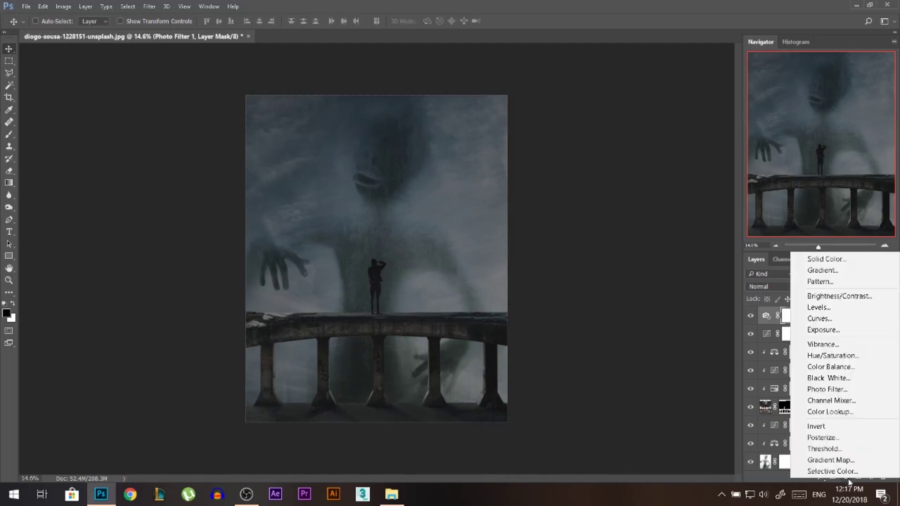
left_click(840, 369)
left_click(641, 80)
left_click(630, 87)
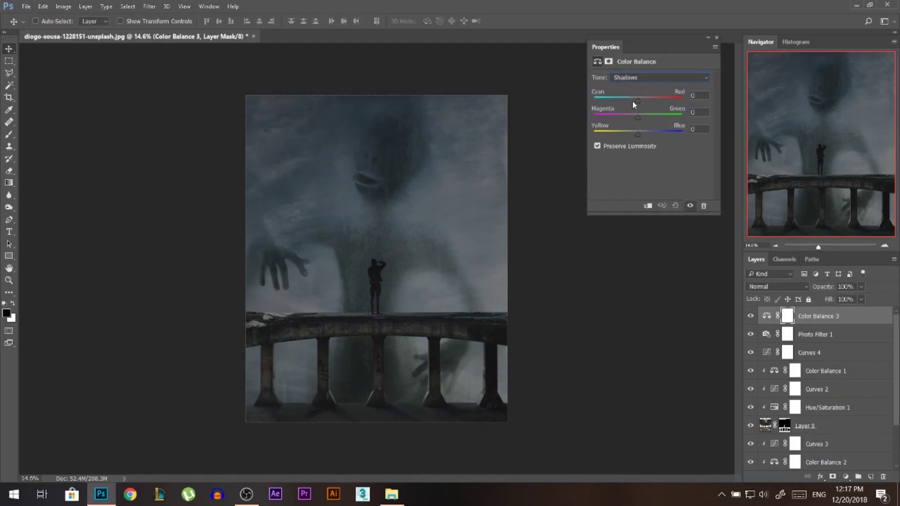
left_click(634, 98)
- Set the highlights to Cyan-Red +5, Magenta-Green +5 and Yellow-Blue -5
left_click(646, 78)
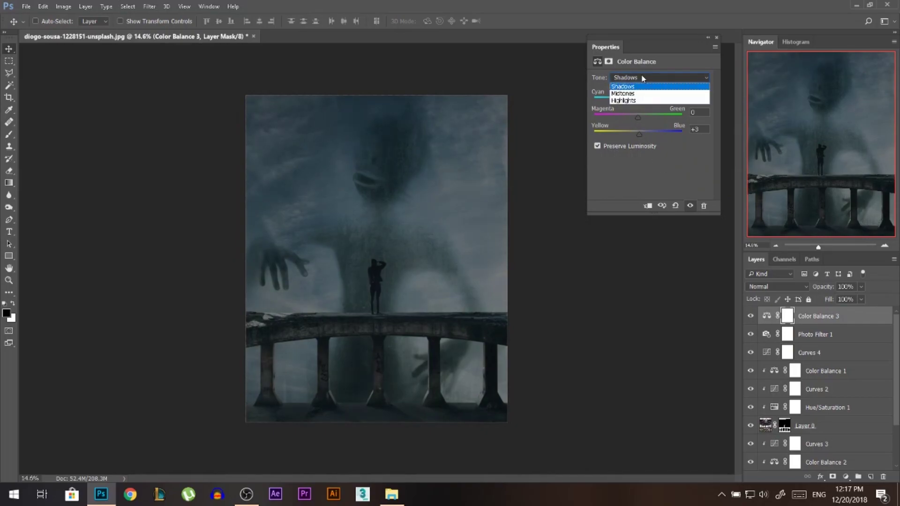
left_click(633, 98)
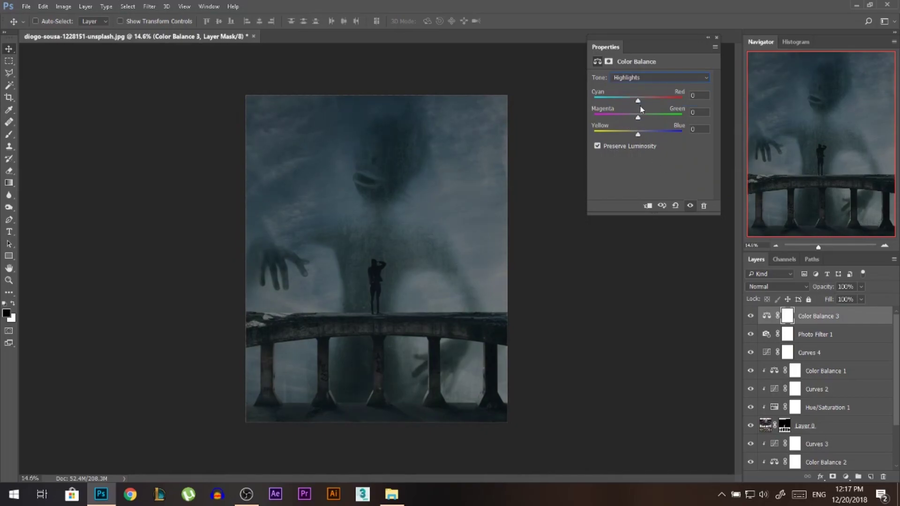
left_click_drag(637, 134, 628, 136)
left_click(635, 136)
left_click(640, 117)
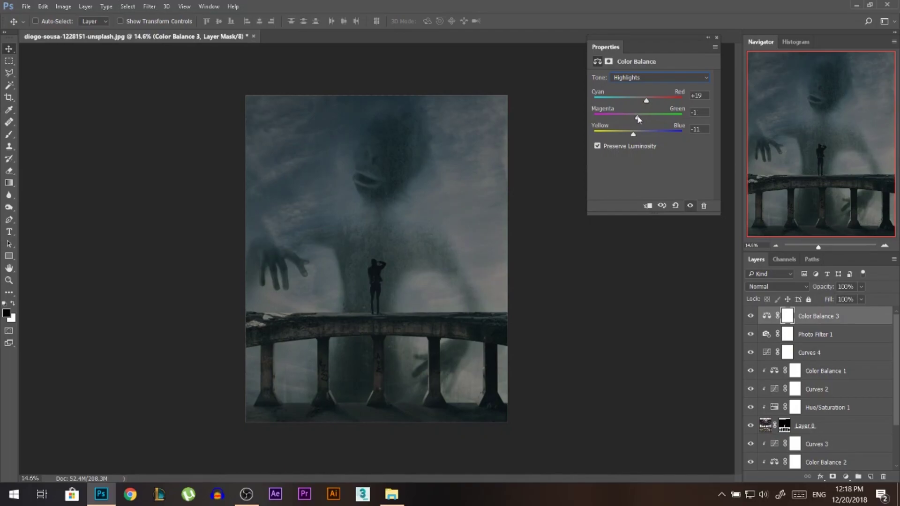
left_click(641, 101)
left_click(845, 476)
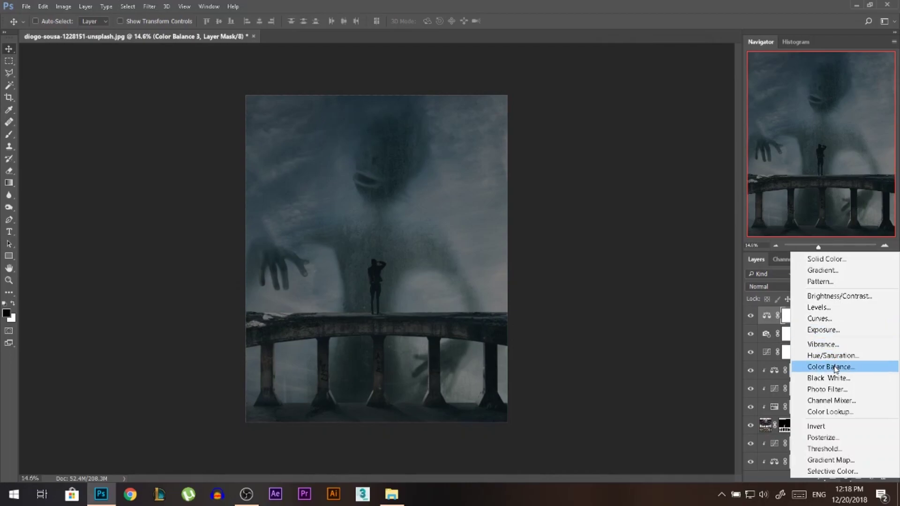
- Add a Color Balance layer with midtones Yellow-Blue -31, then try Brightness/Contrast at 74 and discard it
left_click(834, 368)
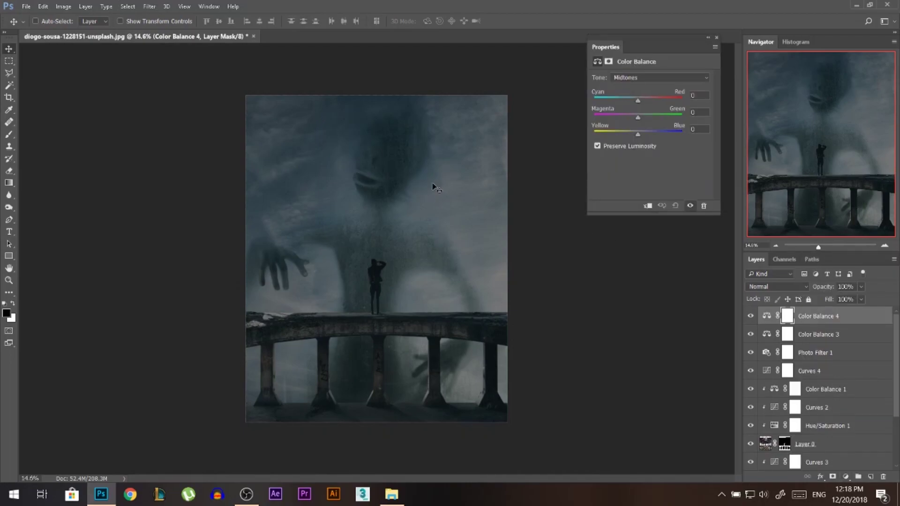
mouse_move(619, 133)
left_mouse_down()
mouse_move(611, 132)
mouse_move(624, 133)
left_mouse_up()
left_click(846, 477)
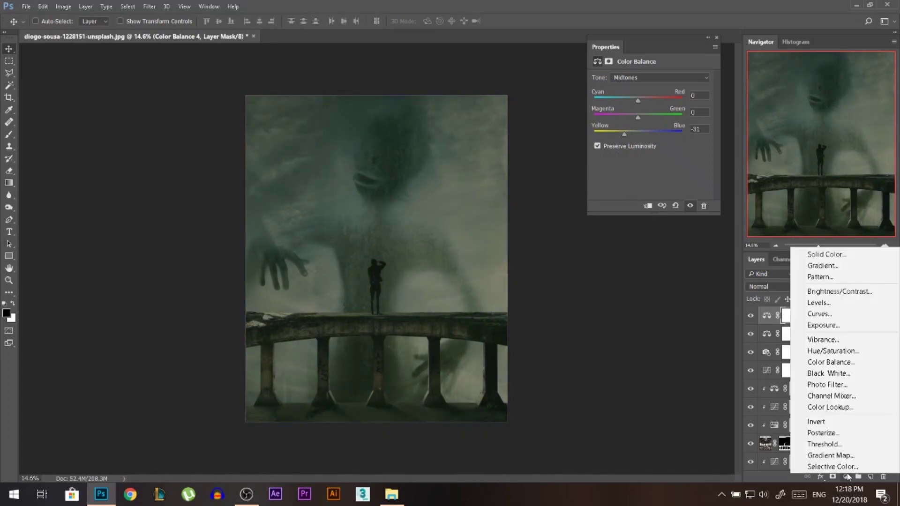
left_click(804, 296)
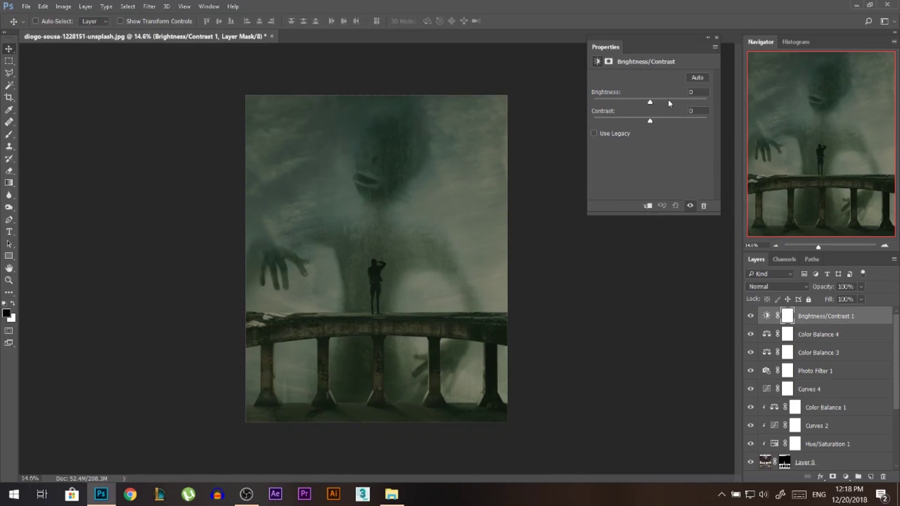
left_click_drag(649, 102, 678, 103)
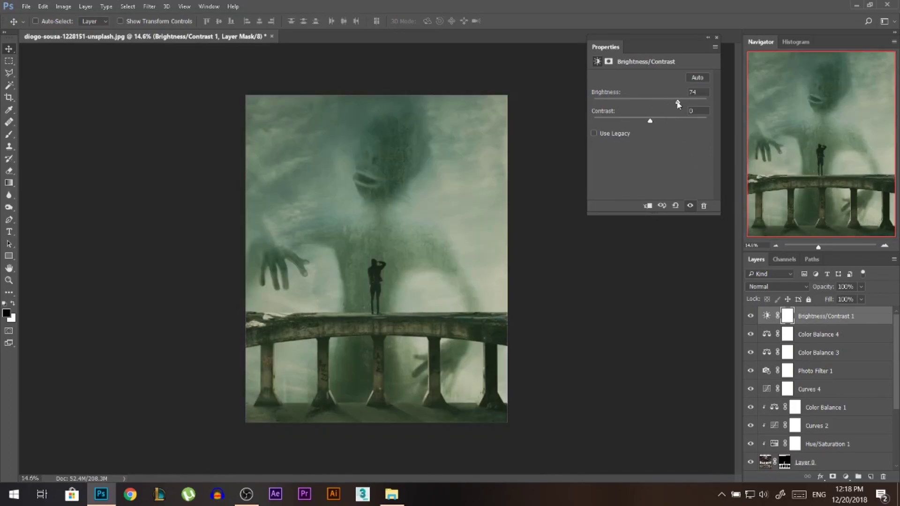
left_click(716, 38)
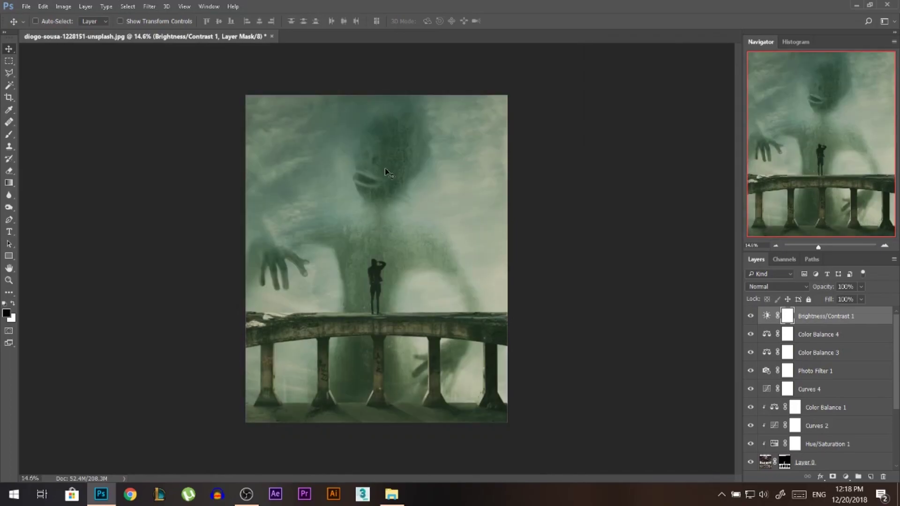
key("Delete")
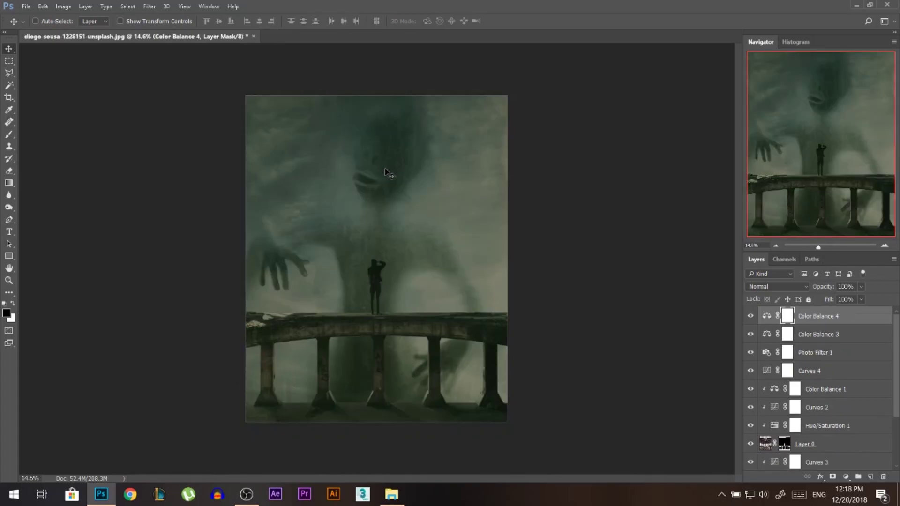
- Remove the yellow midtone Color Balance layer and toggle the ghost layer to compare
key("Delete")
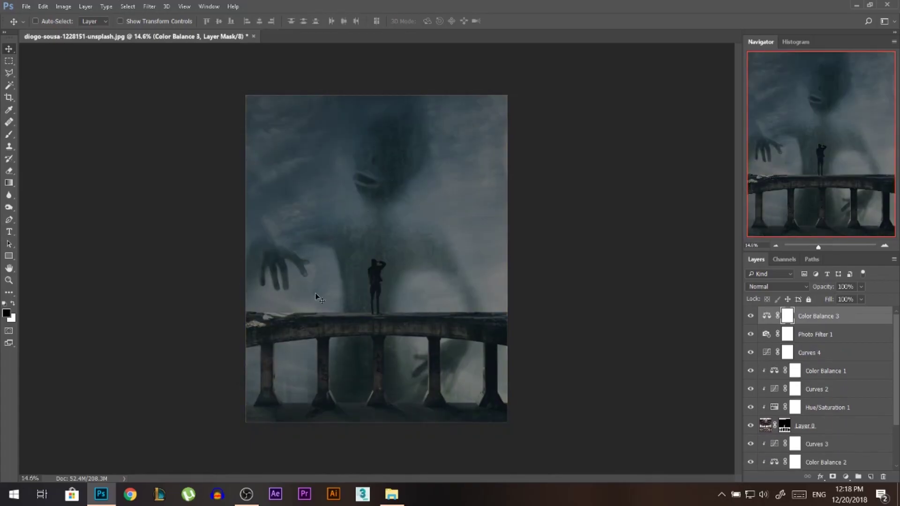
scroll(294, 416, "up", 6)
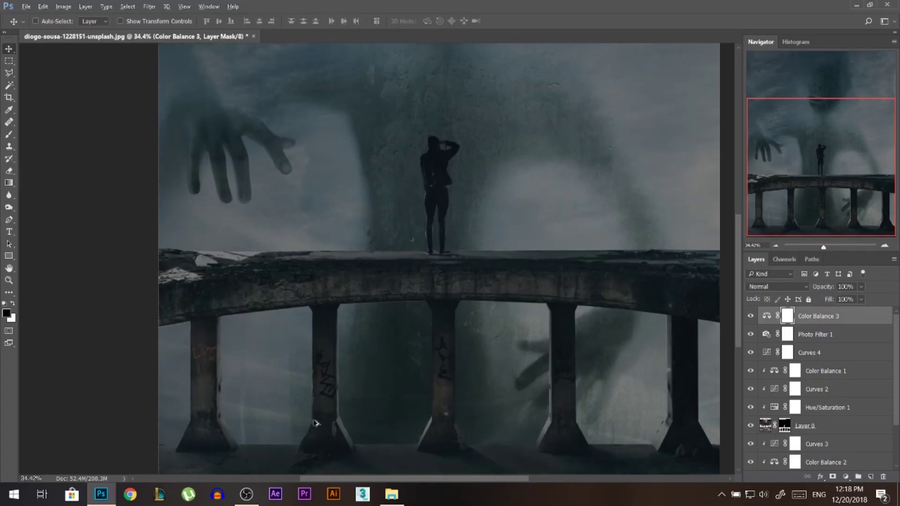
scroll(287, 394, "down", 3)
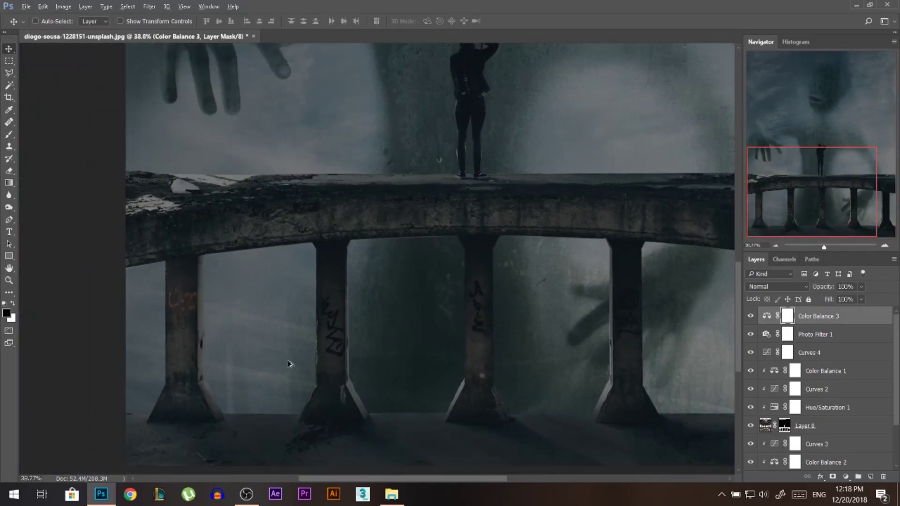
scroll(766, 427, "down", 3)
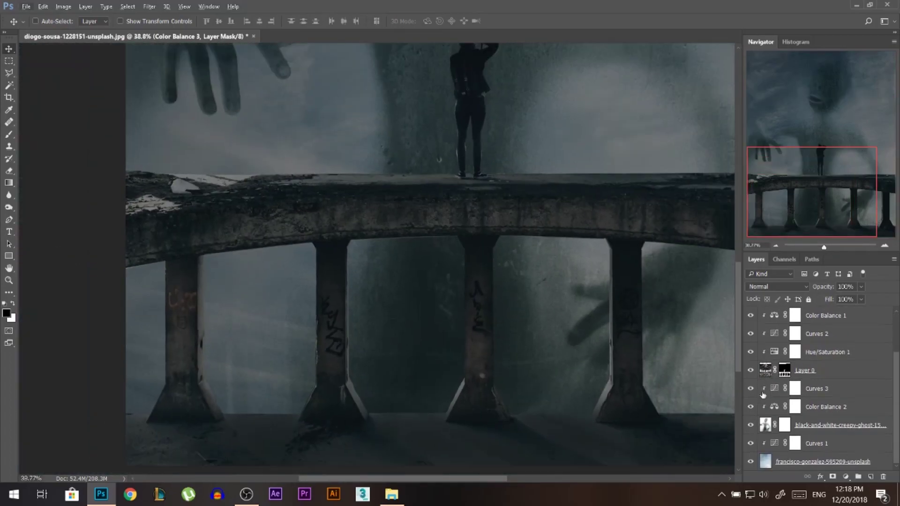
left_click(750, 424)
left_click(750, 425)
scroll(300, 345, "down", 1)
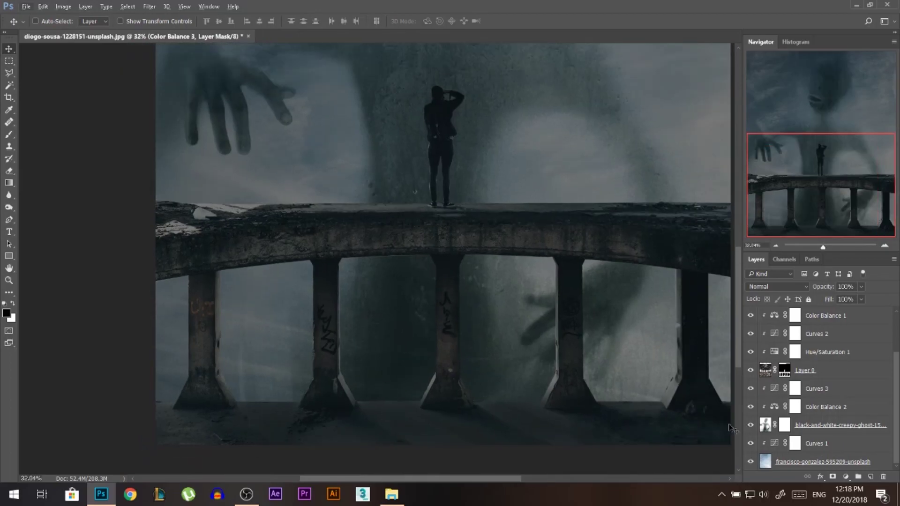
- Paint black at 51% on the ghost layer's mask over the streak between the left pillars
left_click(781, 425)
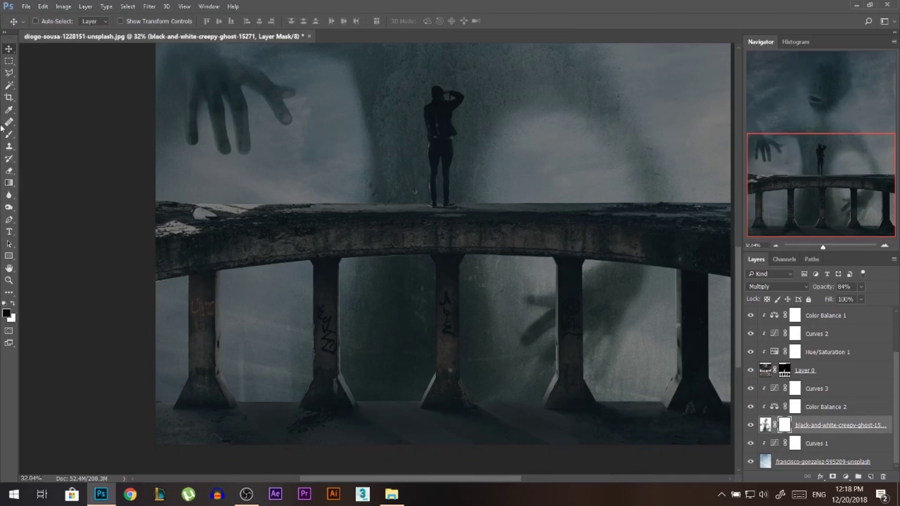
left_click(9, 134)
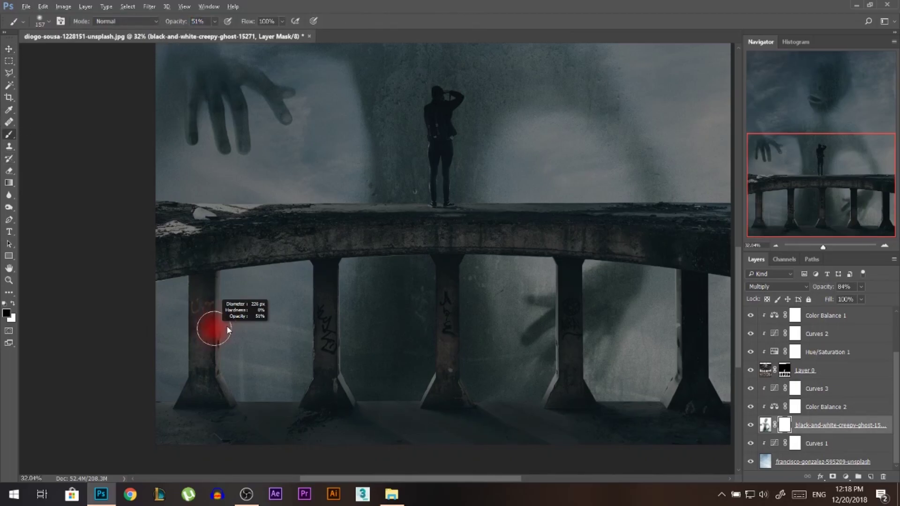
scroll(276, 419, "down", 3)
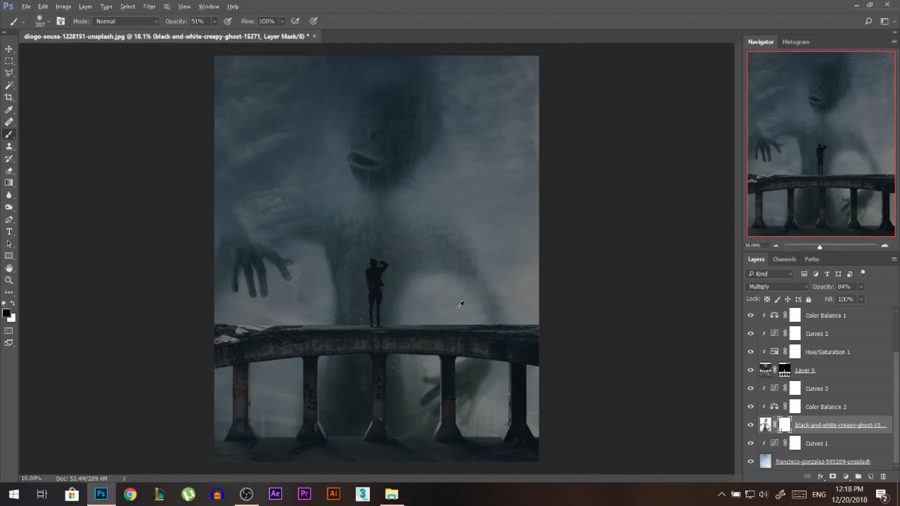
scroll(301, 370, "up", 1)
mouse_move(274, 396)
left_mouse_down()
mouse_move(261, 426)
mouse_move(263, 454)
mouse_move(287, 436)
mouse_move(309, 372)
left_mouse_up()
left_click(9, 48)
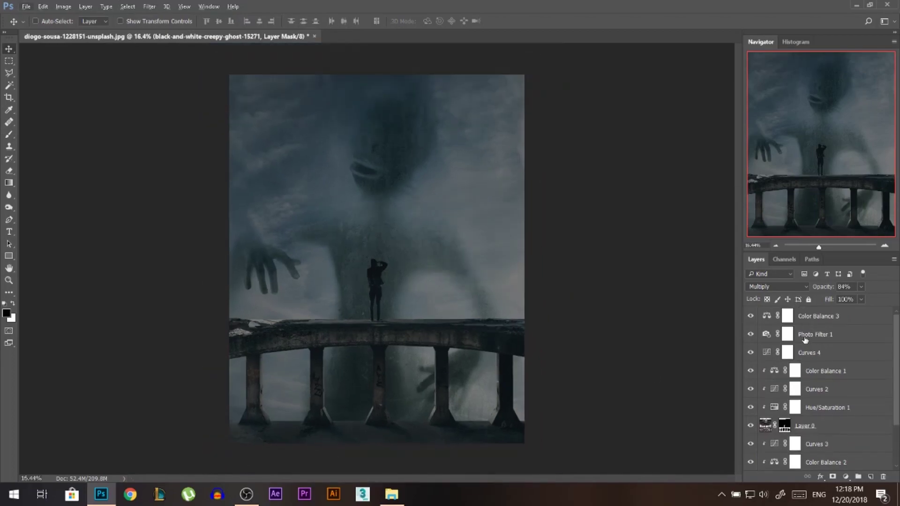
- Hide and reshow Color Balance 3, Photo Filter 1 and Curves 4 to compare the grading
left_click(801, 321)
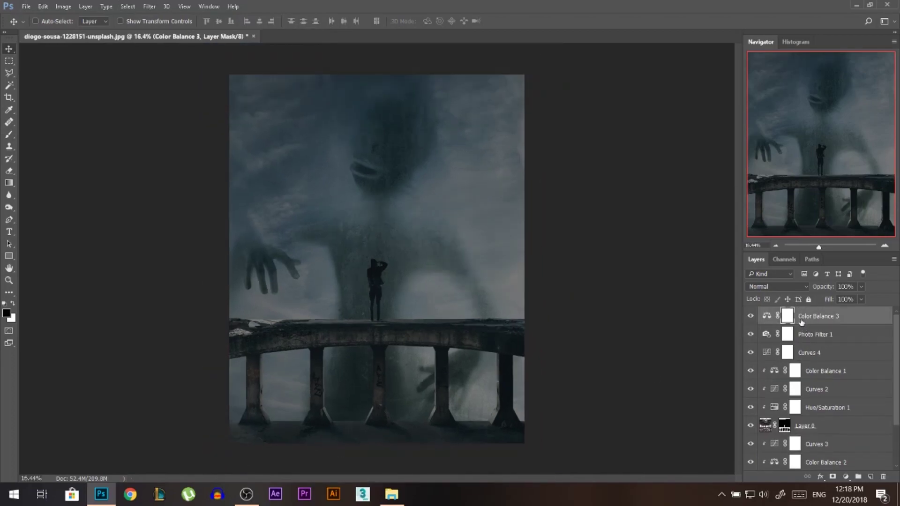
left_click(801, 353, "shift")
left_click_drag(750, 353, 749, 315)
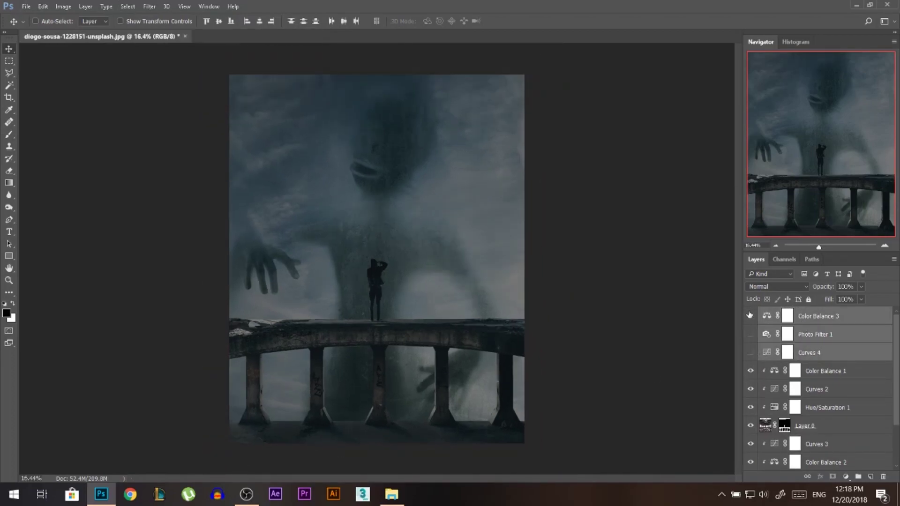
left_click_drag(748, 354, 750, 316)
- Stamp all visible layers into a new merged Layer 1 at the top of the stack
left_click(802, 317)
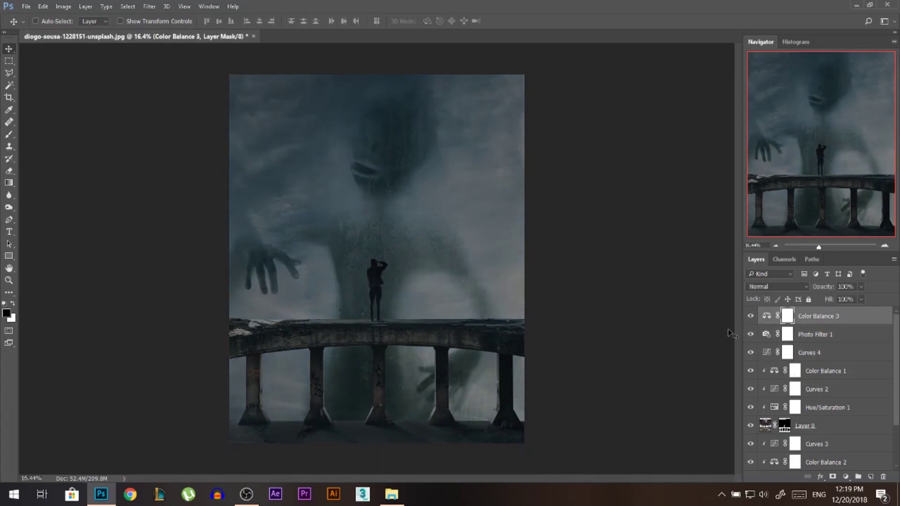
key("ctrl")
key("ctrl+shift+alt+e")
left_click_drag(373, 266, 437, 191)
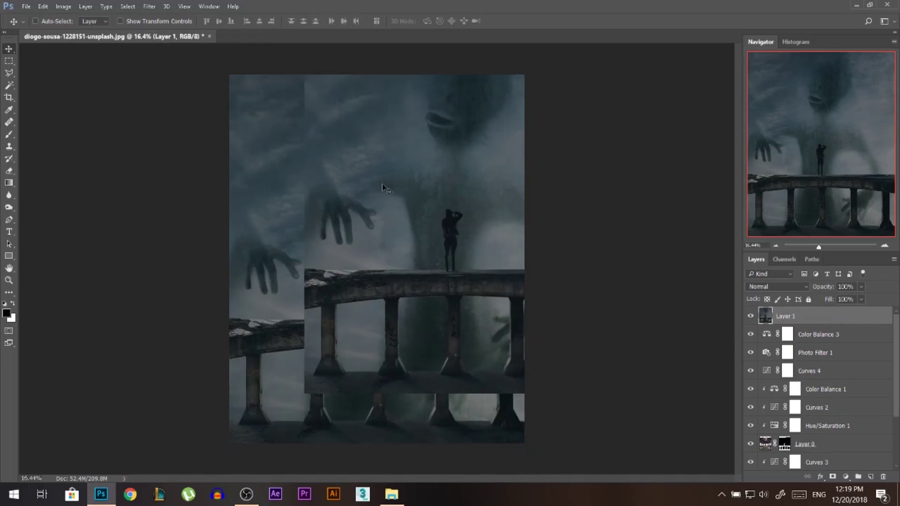
key("ctrl+z")
left_click(150, 6)
- In Camera Raw, cool the white balance slightly, set Dehaze about +14 and vignette -17
left_click(202, 74)
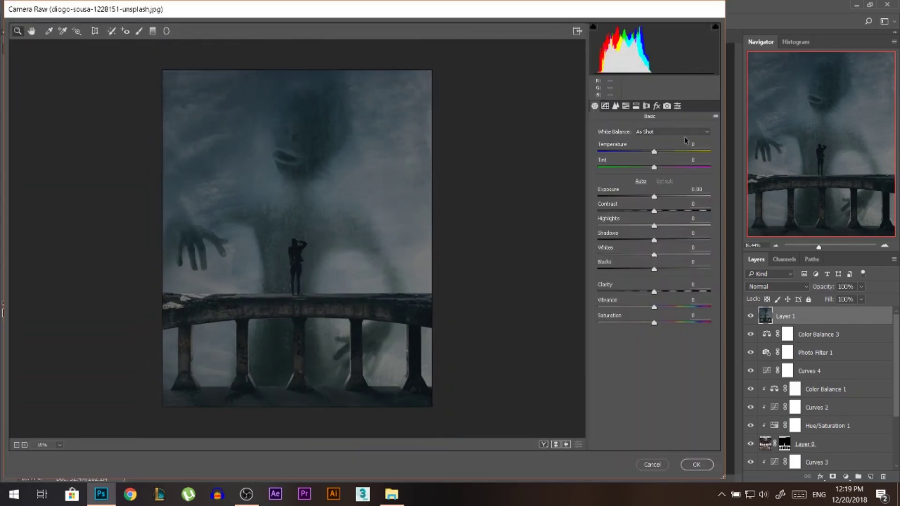
mouse_move(661, 150)
left_mouse_down()
mouse_move(650, 149)
mouse_move(661, 154)
left_mouse_up()
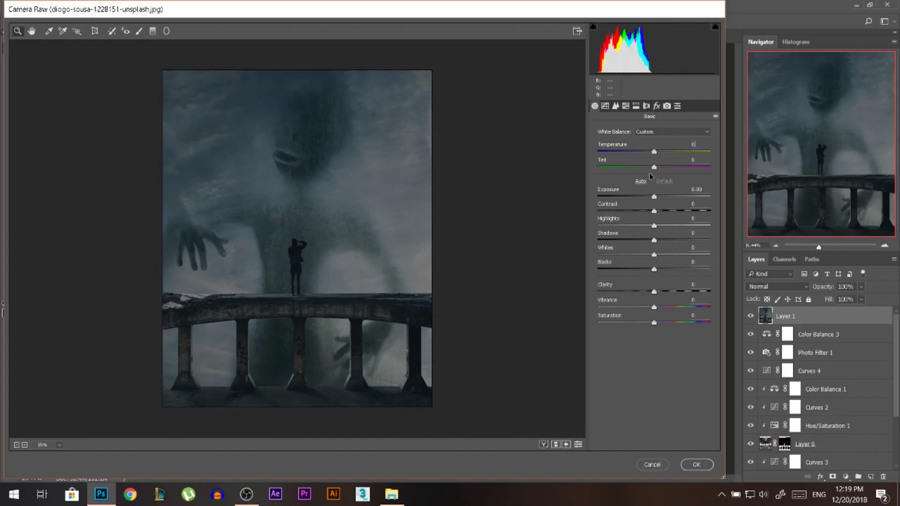
left_click(657, 106)
mouse_move(654, 144)
left_mouse_down()
mouse_move(673, 145)
mouse_move(652, 139)
left_mouse_up()
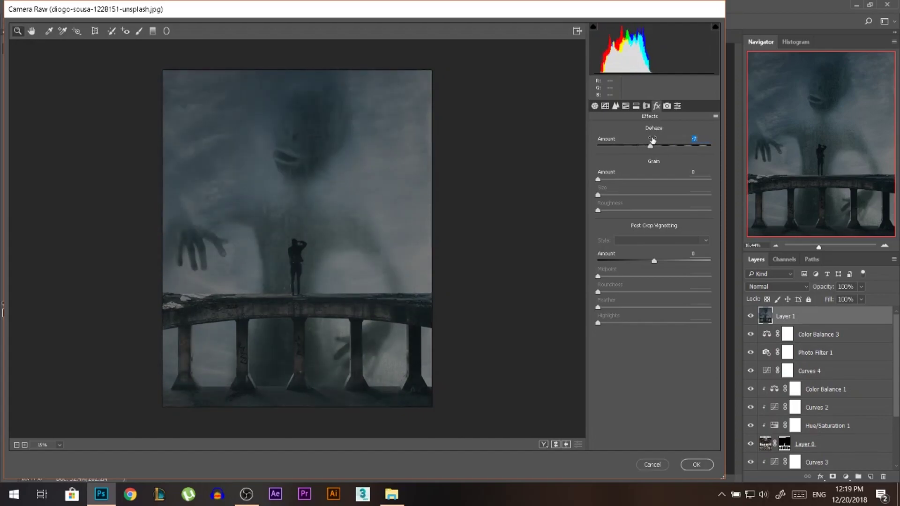
left_click_drag(651, 140, 660, 141)
left_click_drag(654, 260, 586, 258)
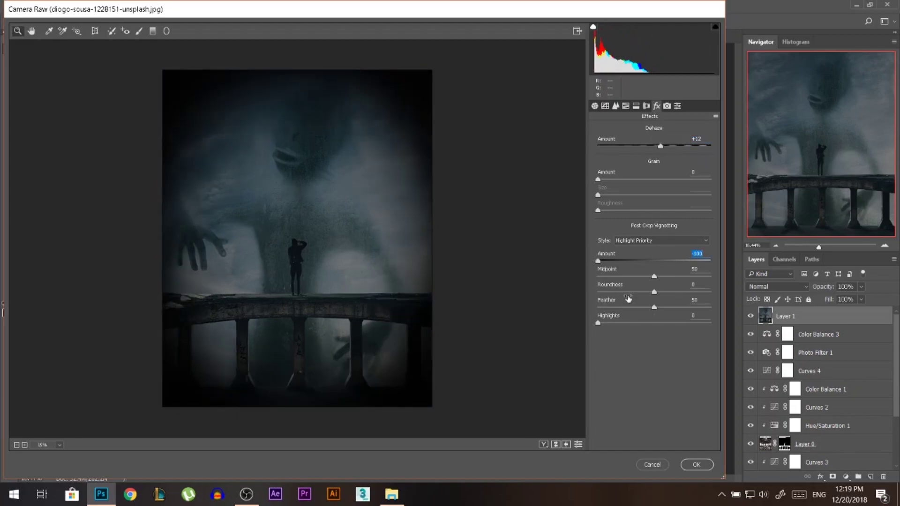
left_click_drag(598, 259, 644, 257)
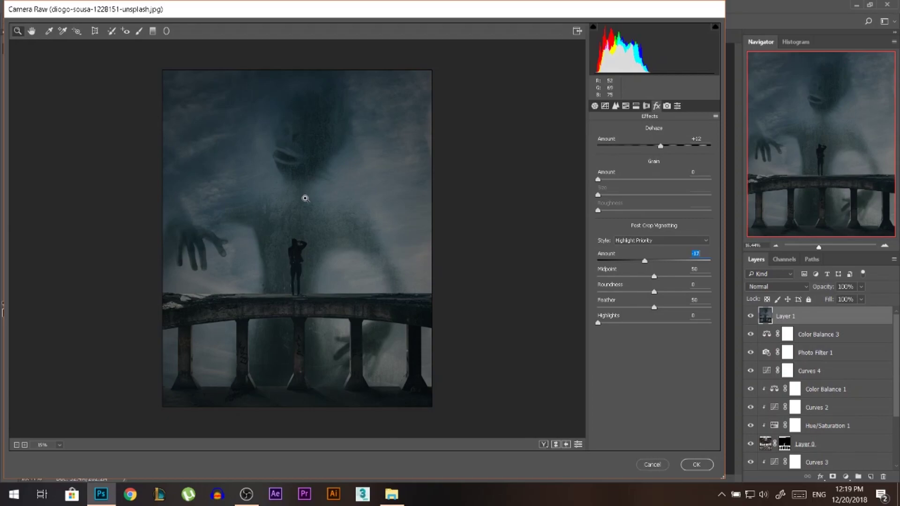
- Lower Clarity to -33, set Exposure to +0.20, and apply the filter
left_click(594, 106)
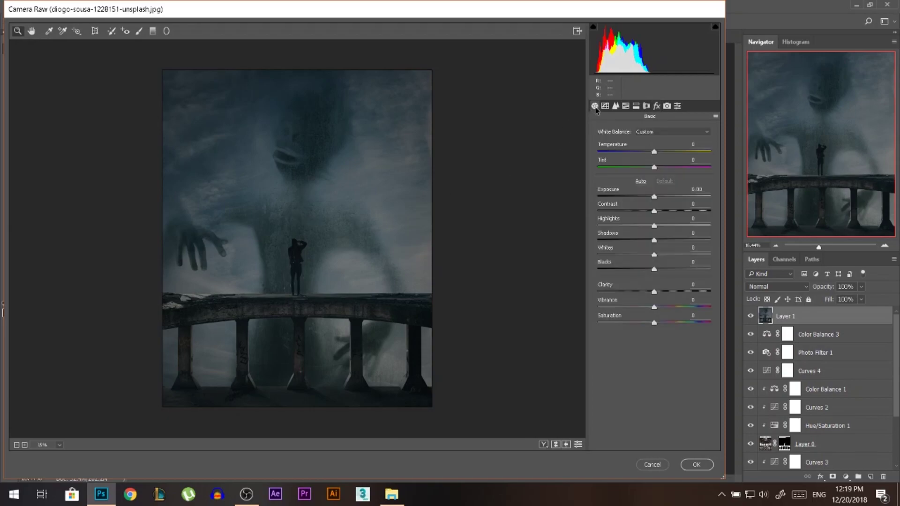
mouse_move(656, 289)
left_mouse_down()
mouse_move(689, 288)
mouse_move(625, 284)
mouse_move(639, 284)
left_mouse_up()
left_click_drag(652, 192, 655, 193)
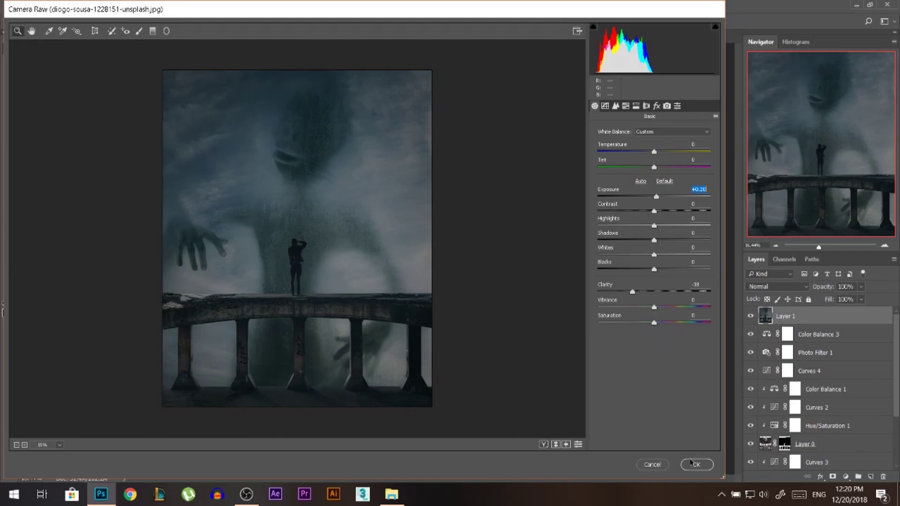
left_click(696, 464)
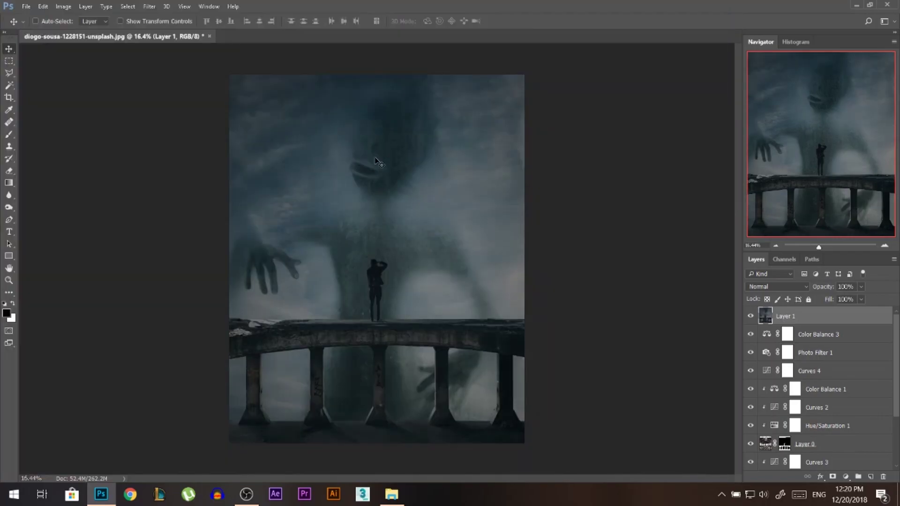
- In Camera Raw, draw a radial oval around the man, reset its sliders, and set Exposure +0.25
left_click(149, 6)
left_click(178, 78)
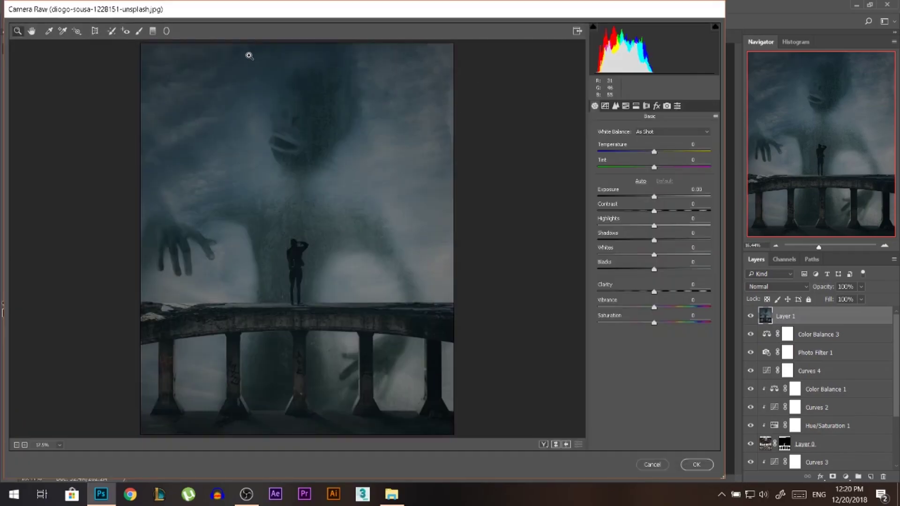
left_click(167, 32)
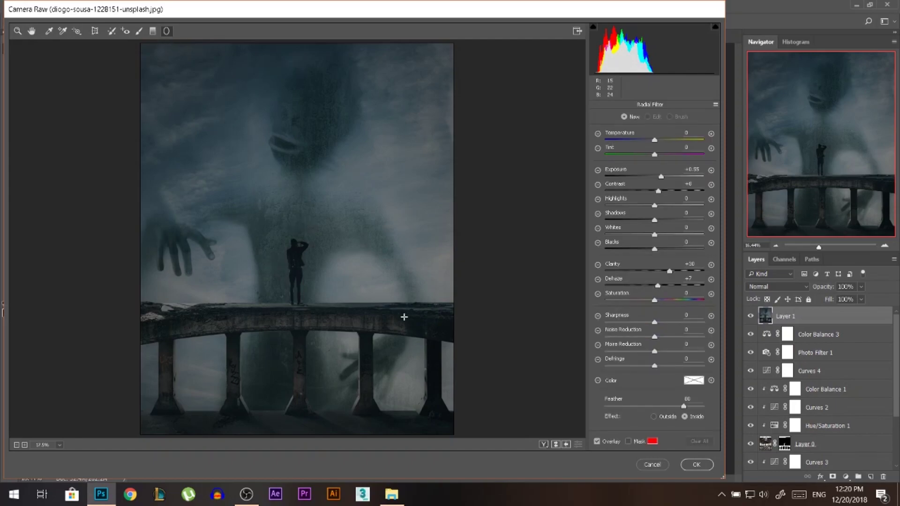
left_click_drag(301, 231, 447, 42)
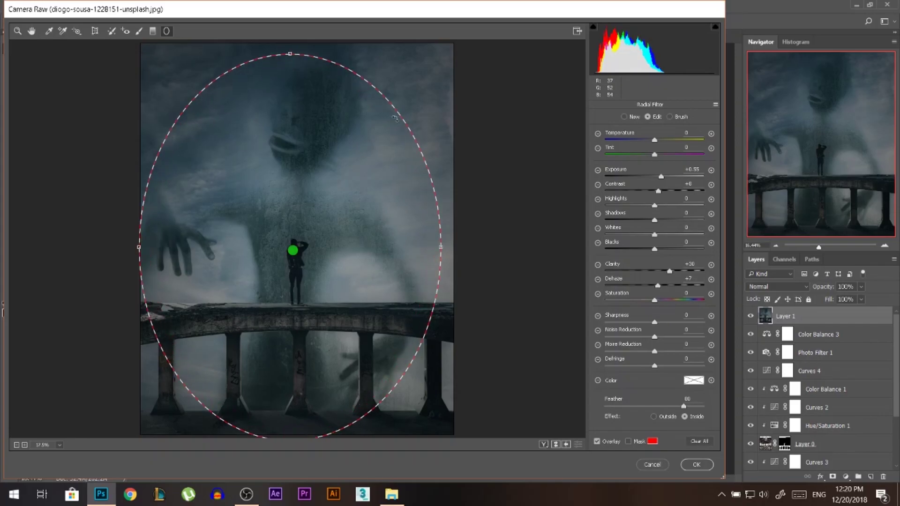
double_click(702, 170)
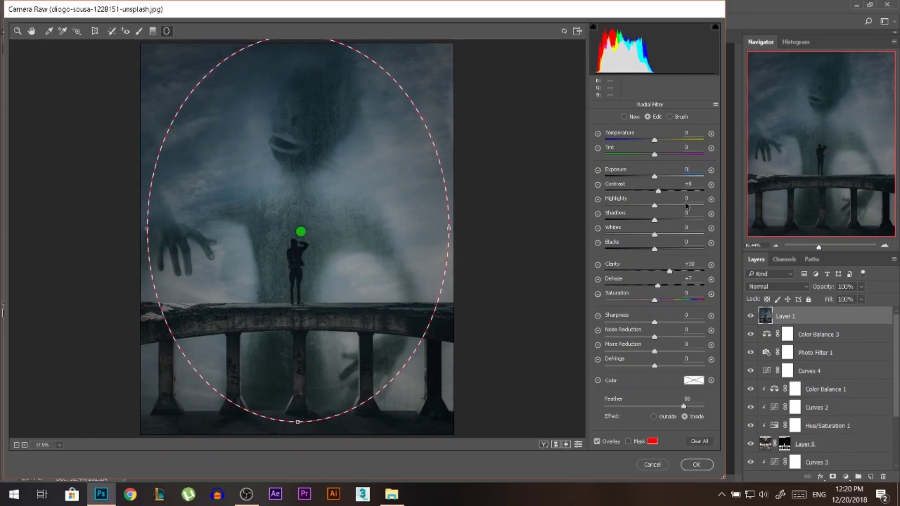
double_click(688, 183)
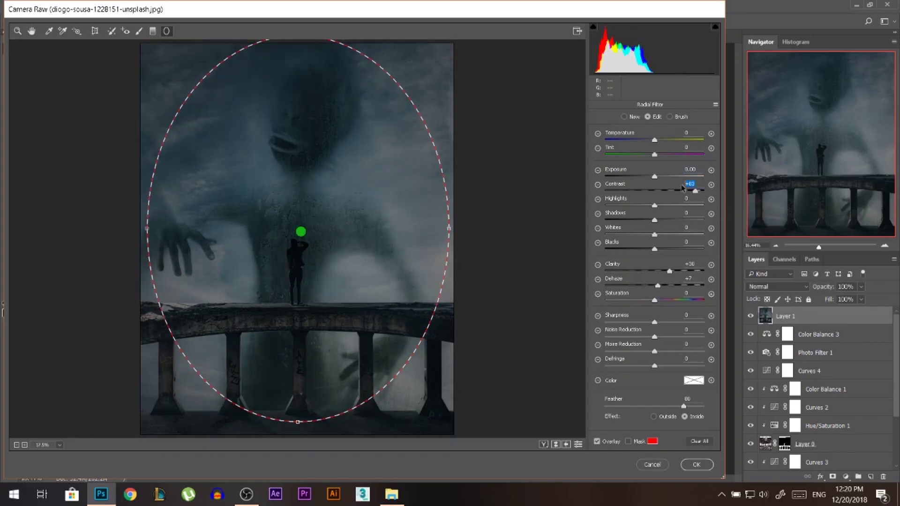
double_click(682, 263)
double_click(657, 284)
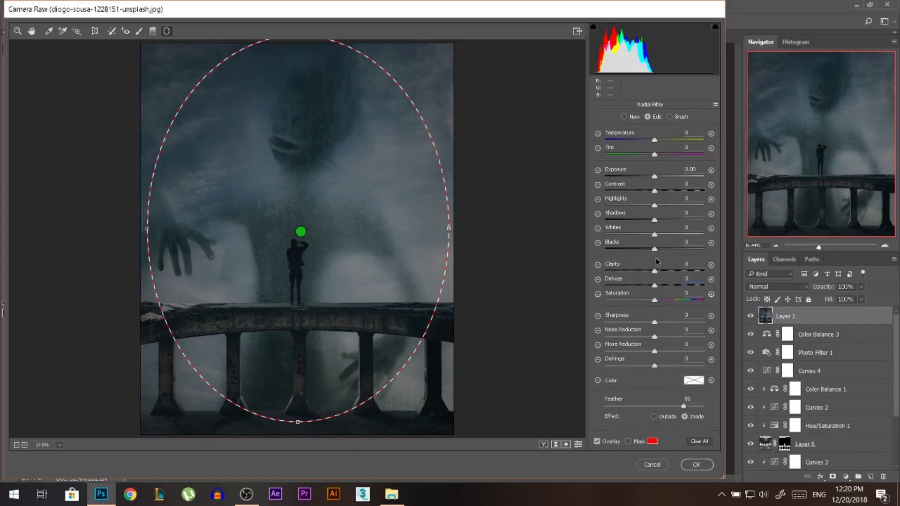
left_click_drag(654, 173, 658, 175)
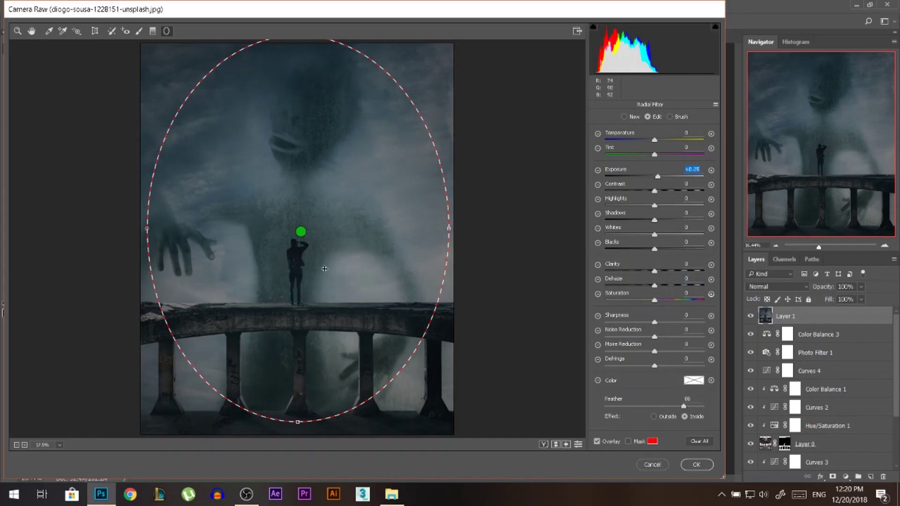
- Fit the oval to the man, set Contrast +4 and Clarity +10, add a ghost-face oval, apply
left_click_drag(300, 231, 298, 245)
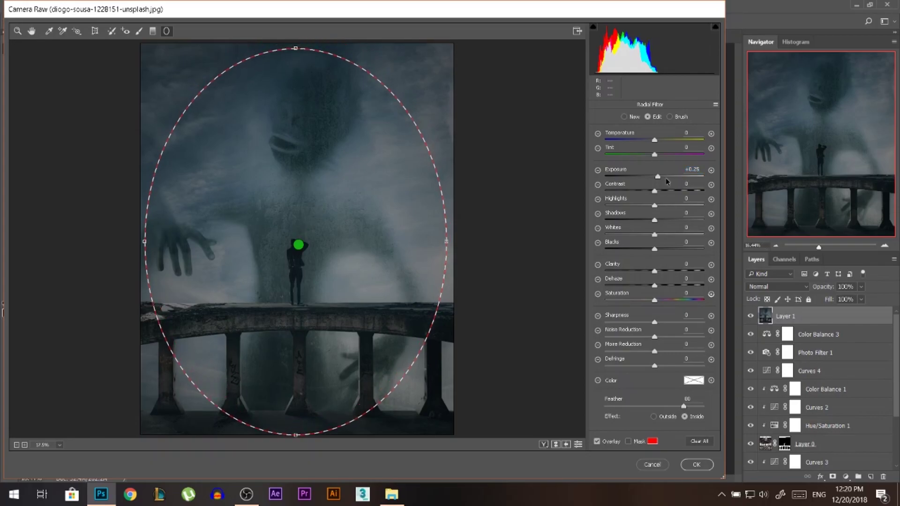
left_click_drag(296, 48, 295, 116)
left_click_drag(446, 241, 393, 239)
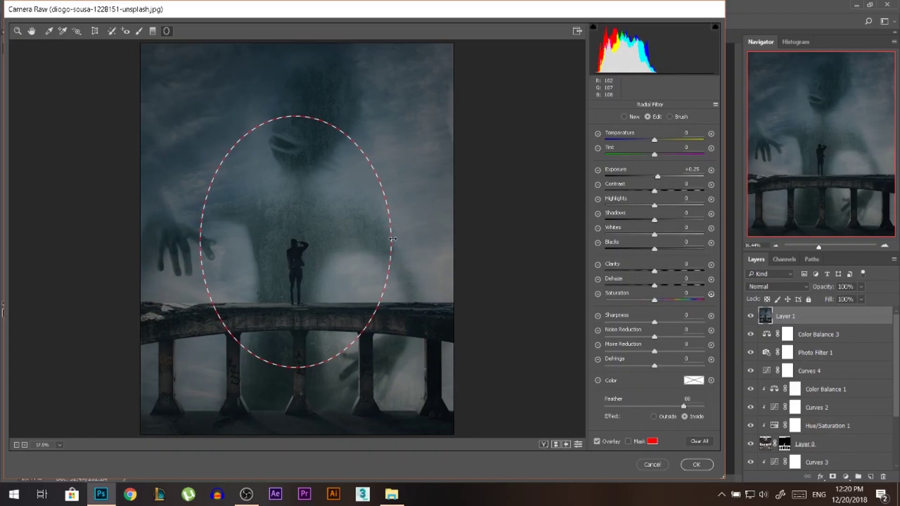
left_click_drag(296, 116, 295, 135)
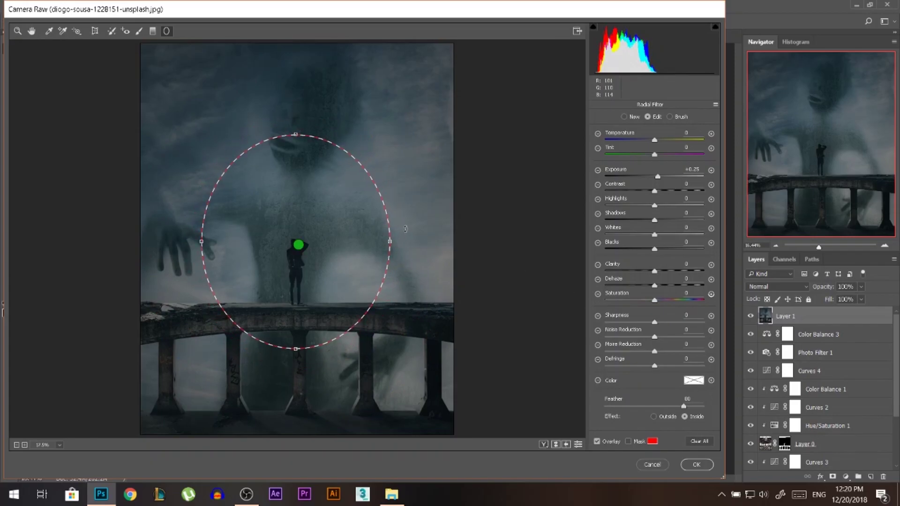
left_click_drag(389, 241, 378, 241)
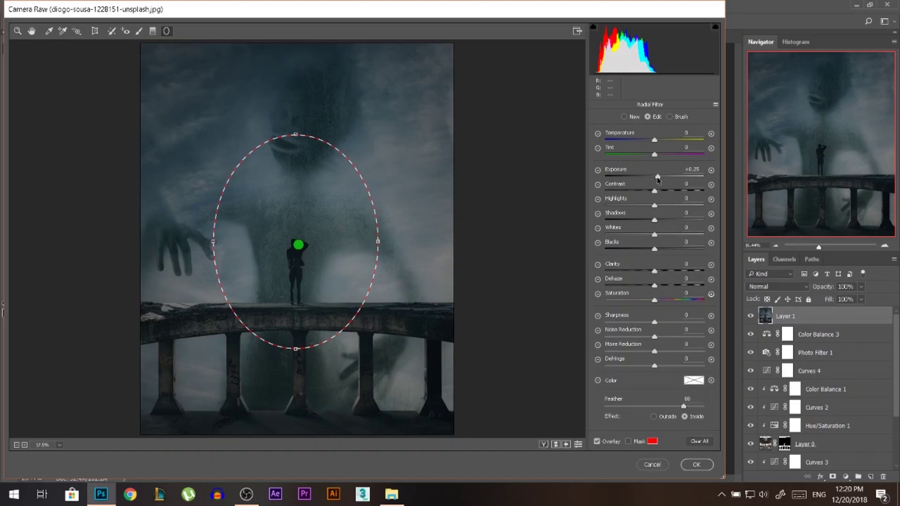
left_click(657, 190)
left_click_drag(655, 271, 659, 272)
left_click_drag(304, 112, 343, 60)
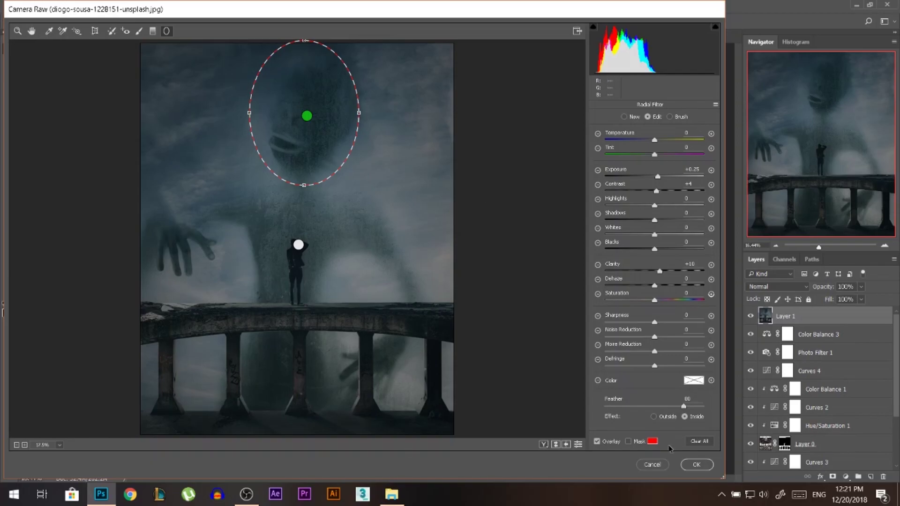
left_click(697, 465)
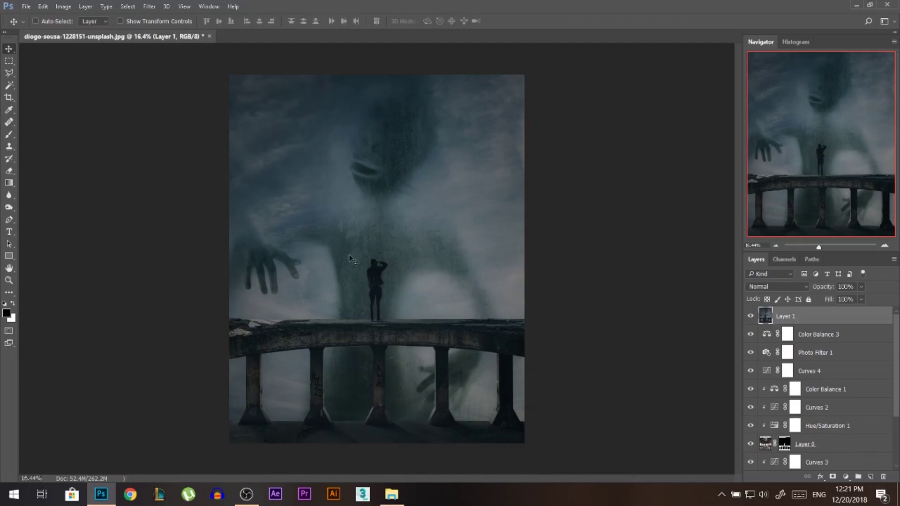
- In Camera Raw, add a radial oval around the man with sliders reset and Tint +2
left_click(149, 6)
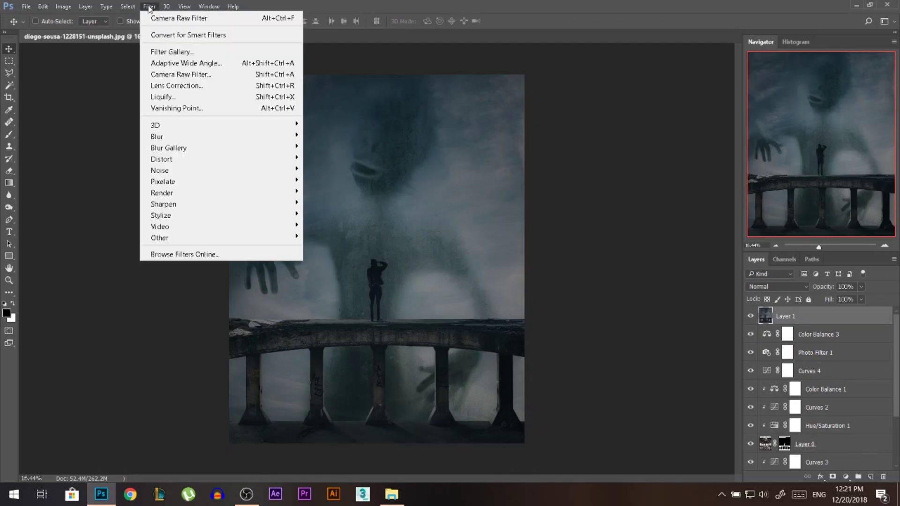
left_click(203, 77)
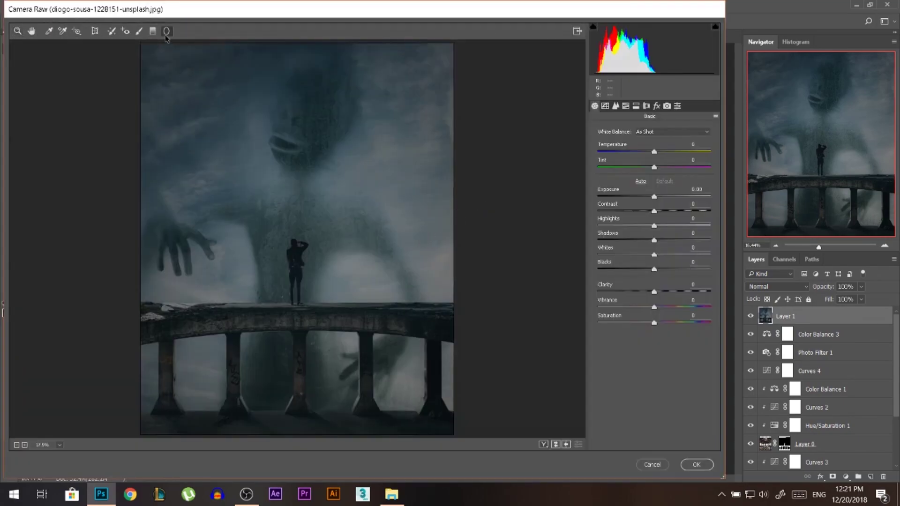
left_click(165, 31)
left_click_drag(294, 257, 358, 350)
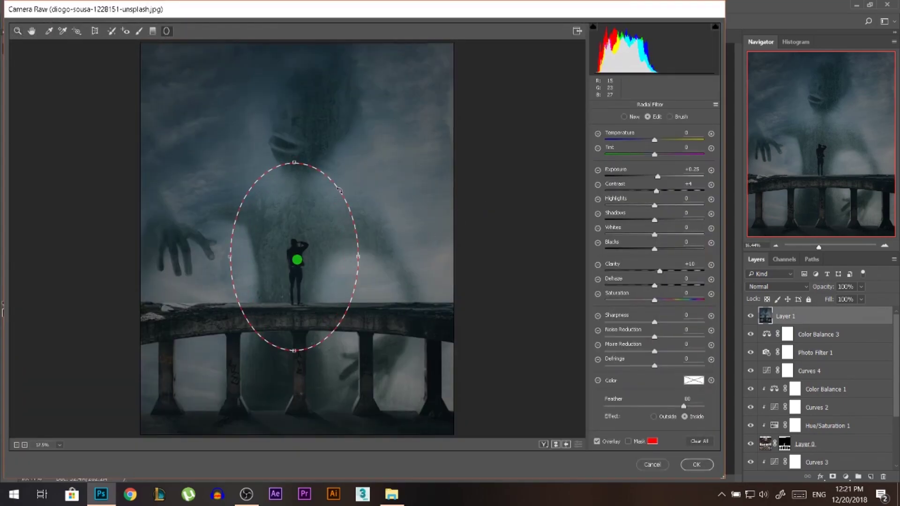
double_click(649, 175)
double_click(671, 187)
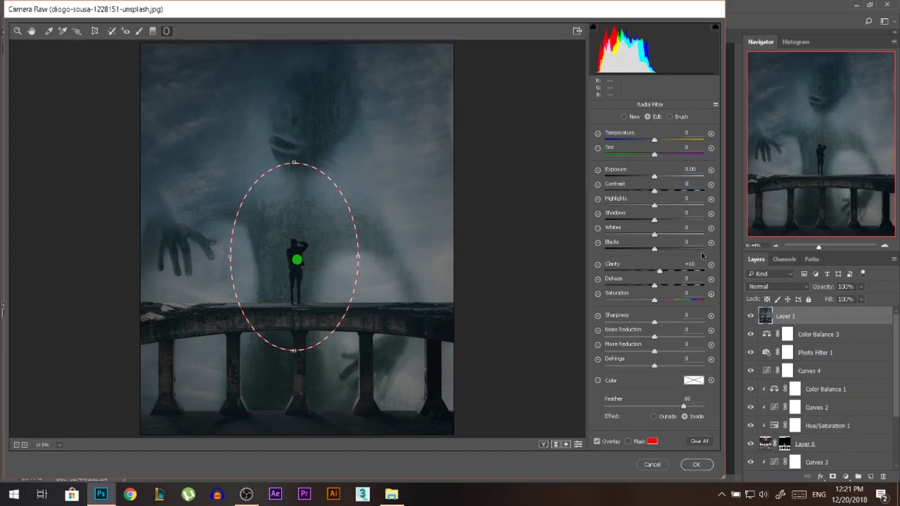
left_click(649, 265)
double_click(649, 265)
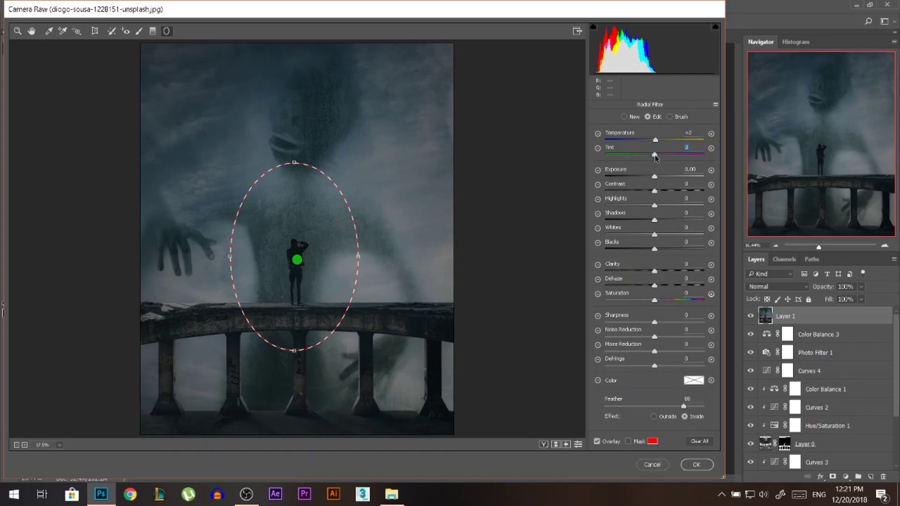
left_click_drag(654, 154, 657, 157)
- Add a second warm oval over the ghost's head, nudge it up, and apply
left_click_drag(298, 132, 342, 70)
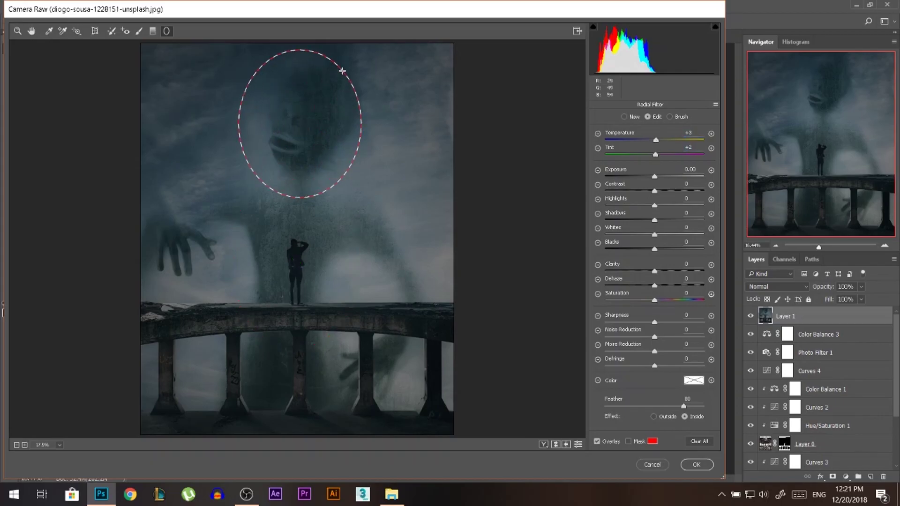
left_click_drag(326, 123, 329, 111)
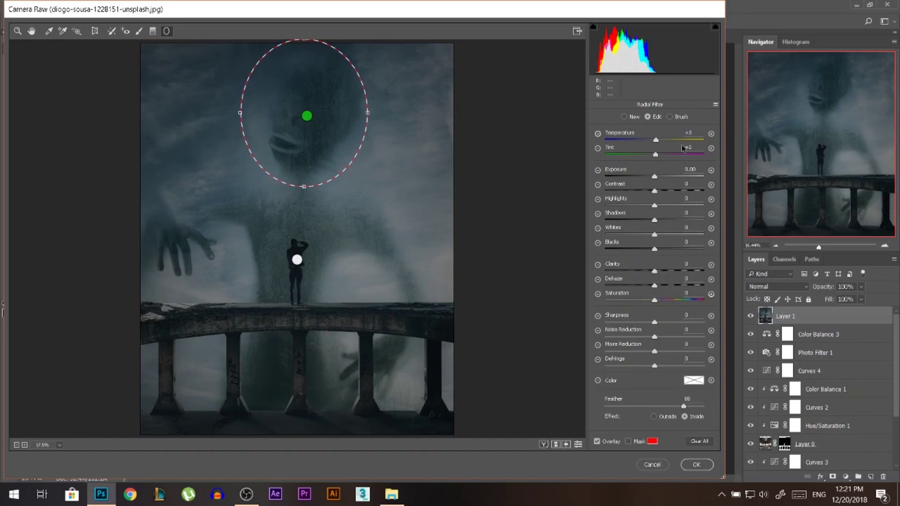
left_click(700, 466)
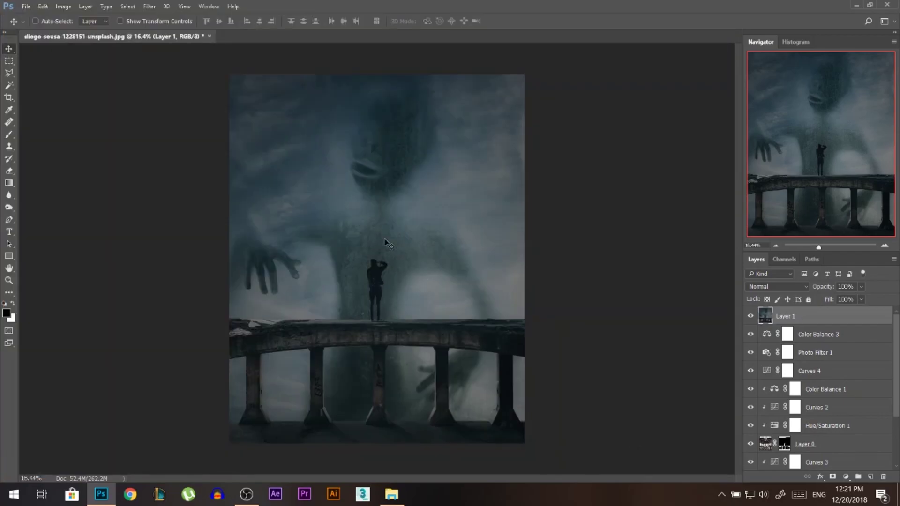
- Run Camera Raw again on Layer 1 with Post Crop Vignetting Amount set to -17
scroll(427, 227, "up", 1)
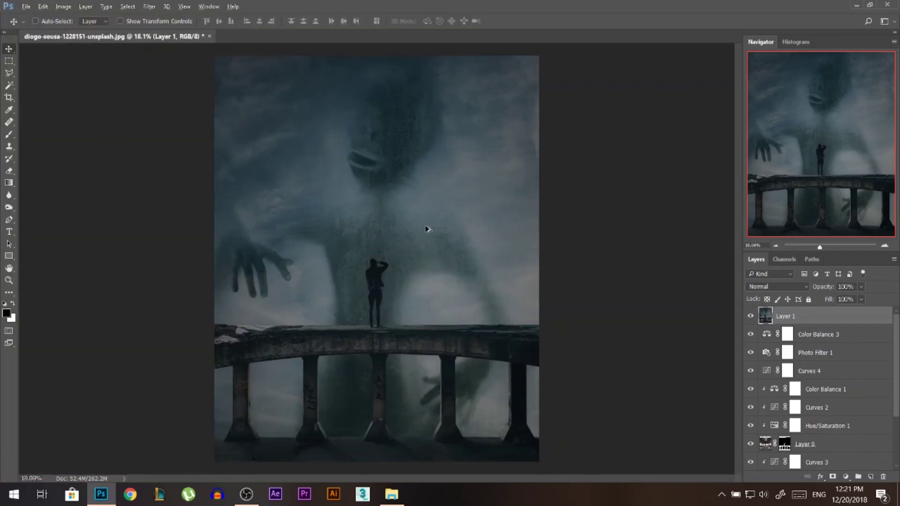
left_click(149, 6)
left_click(208, 75)
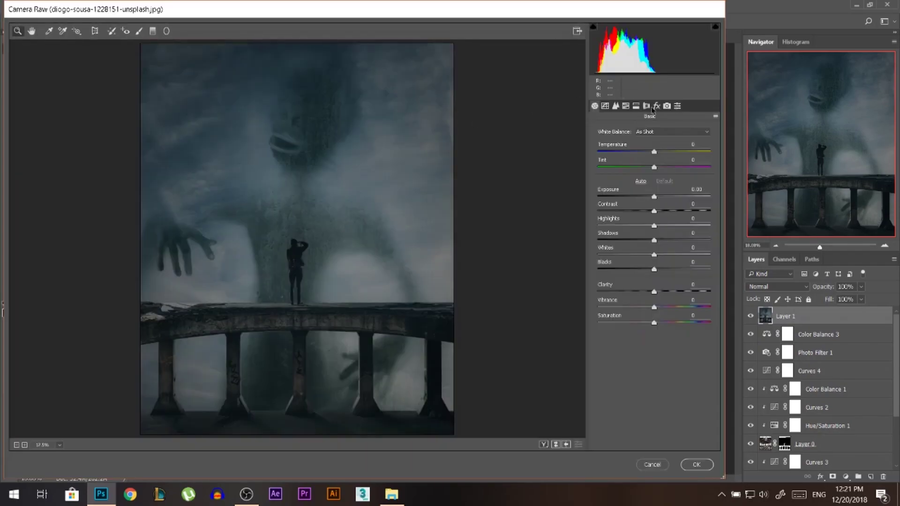
left_click(656, 106)
left_click_drag(655, 256, 647, 255)
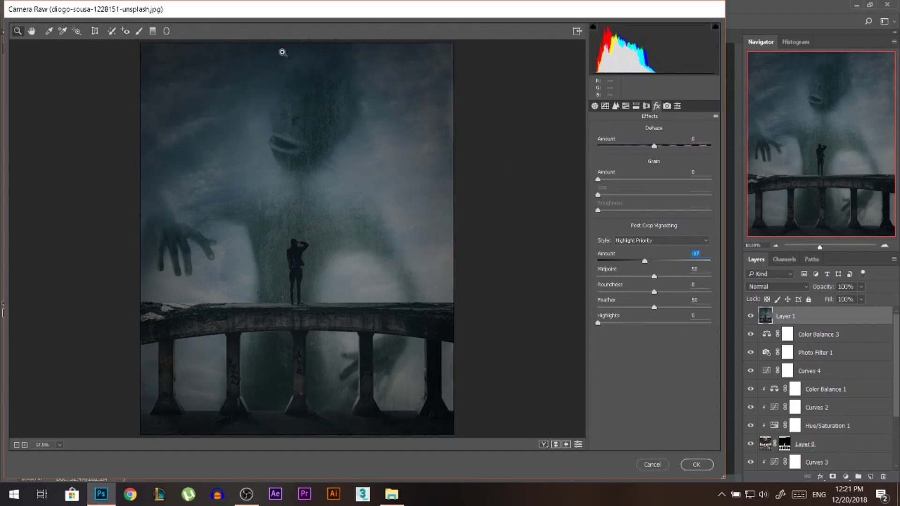
left_click(696, 464)
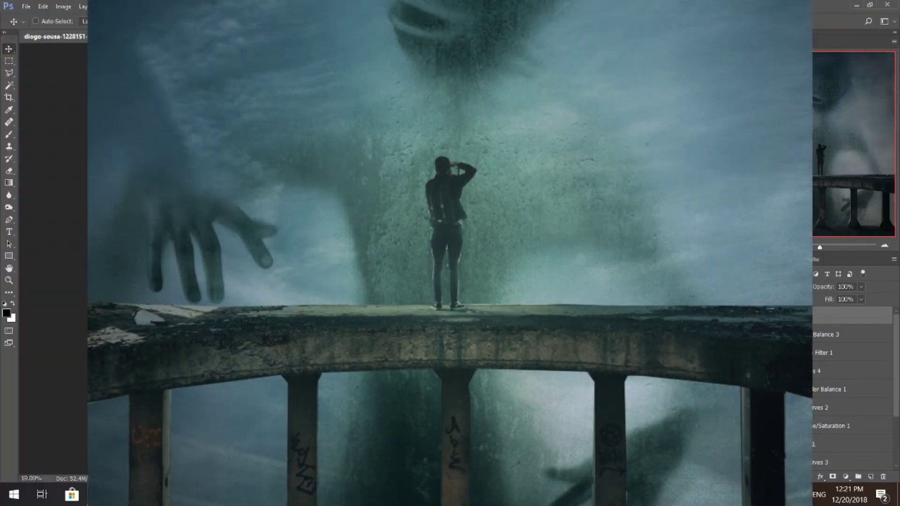